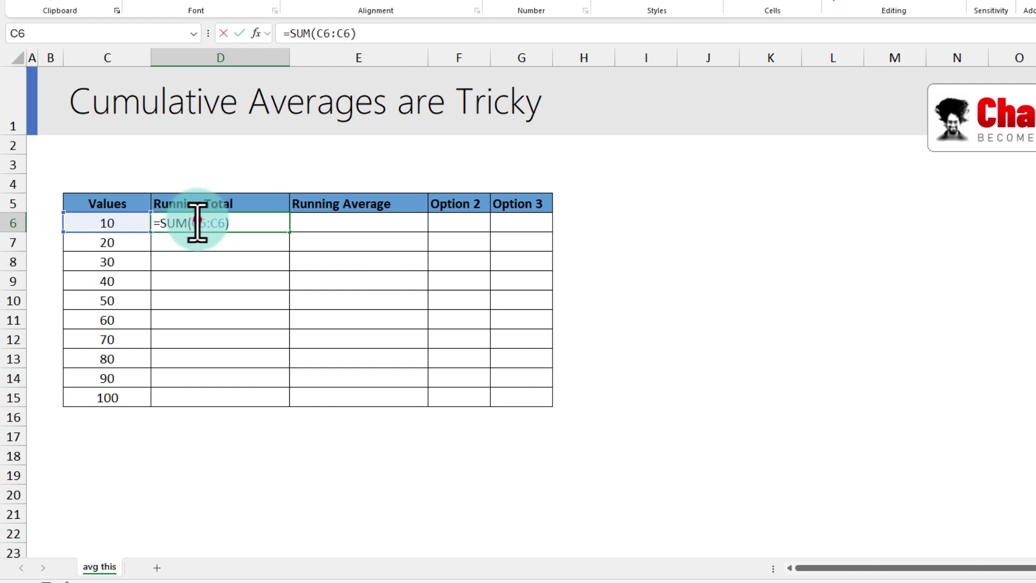
- Anchor D6's running total as =SUM($C$6:C6) and fill it down to D15
click(197, 223)
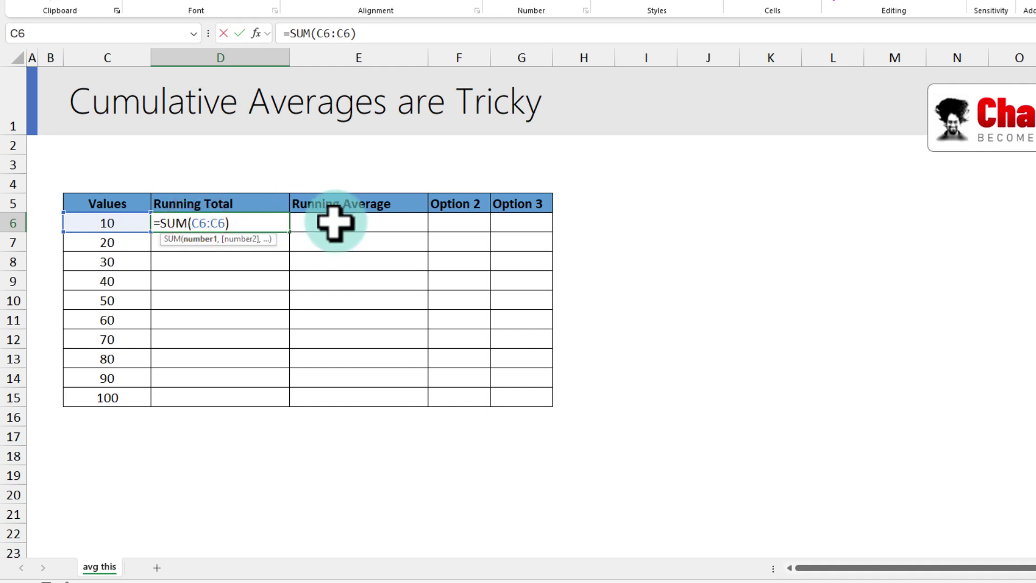
key(F4)
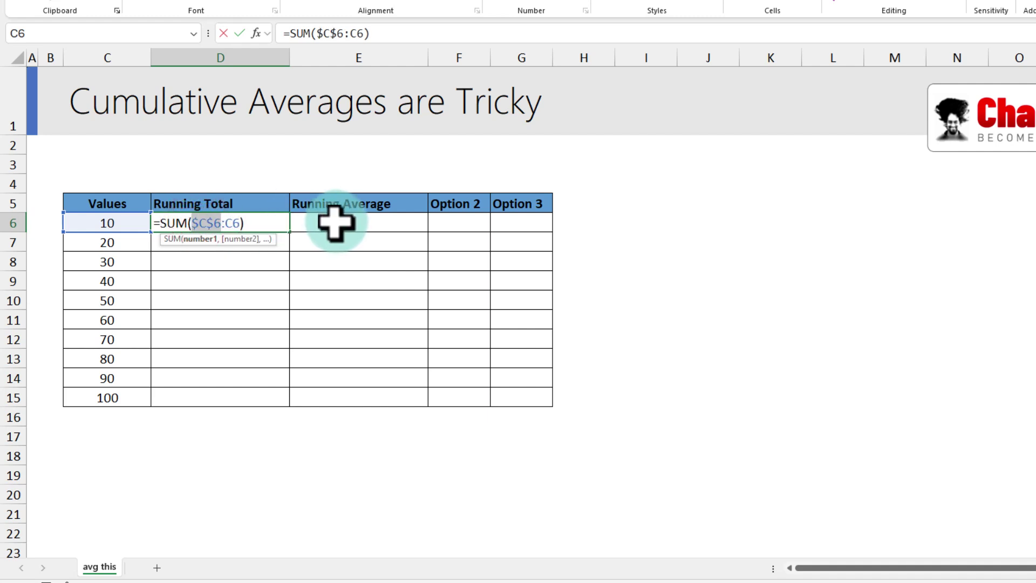
click(255, 223)
key(Return)
click(243, 223)
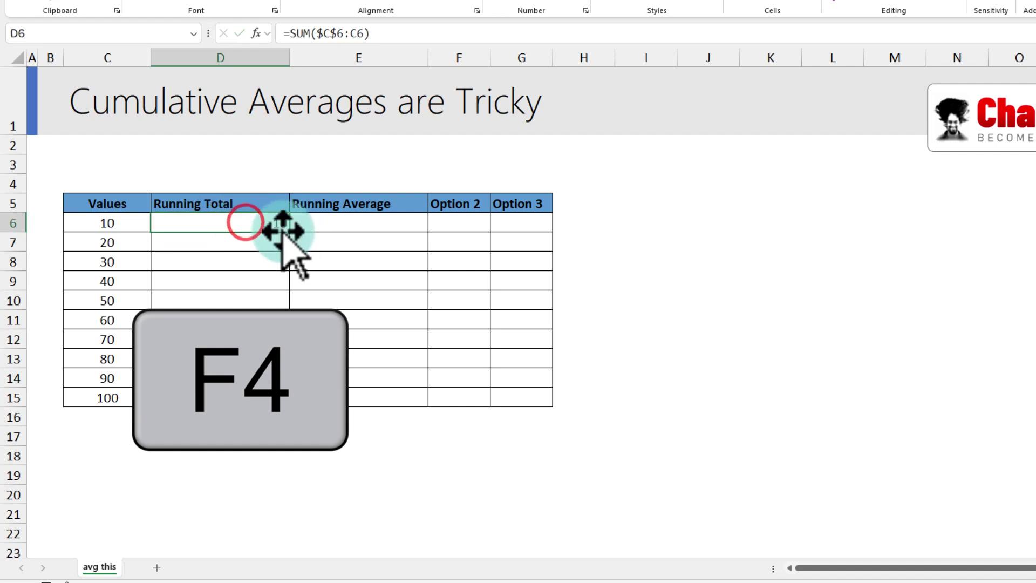
drag(289, 232, 273, 406)
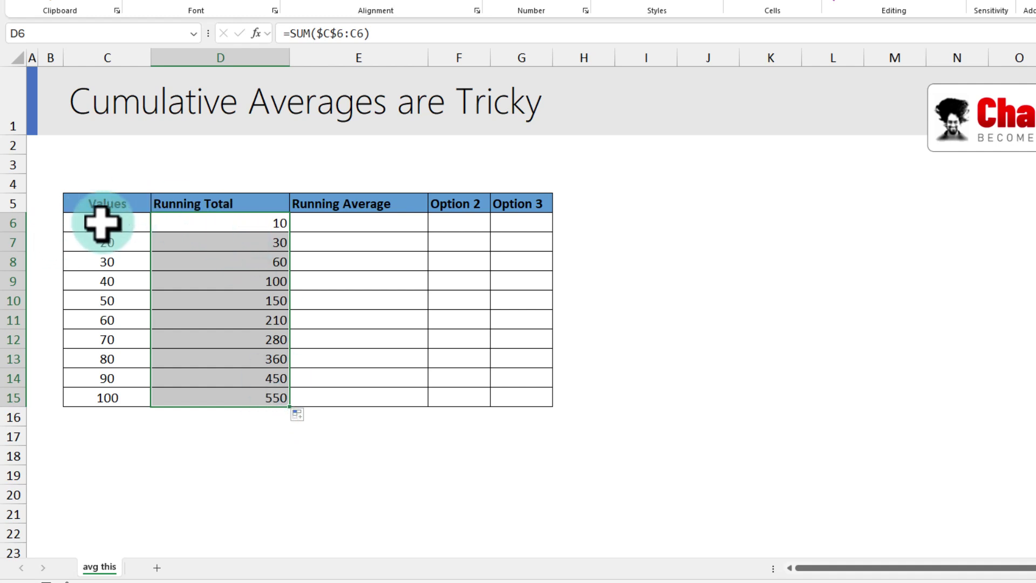
- Clear the trial running-total formulas from D6:D15
drag(102, 222, 111, 400)
drag(265, 223, 234, 484)
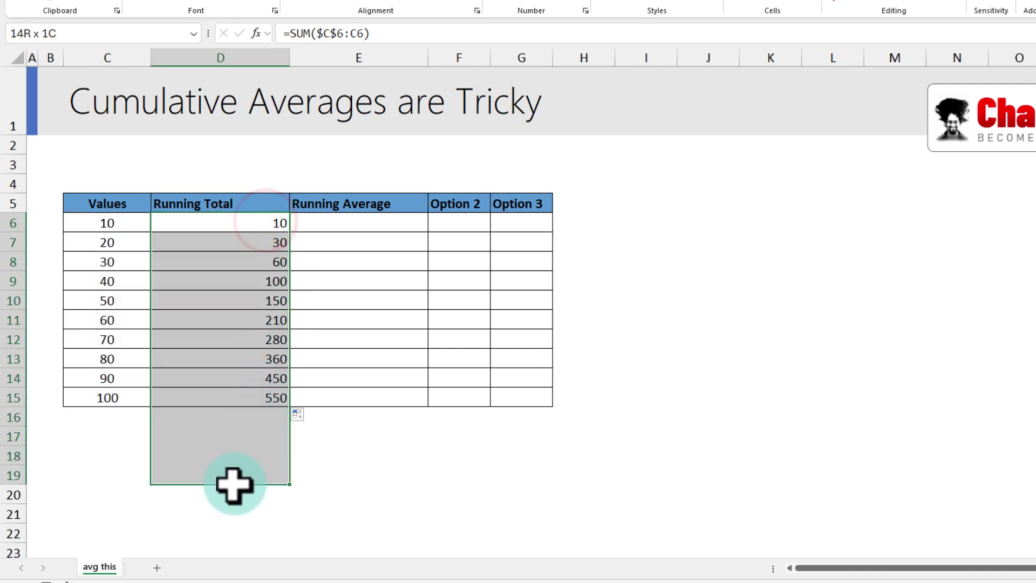
click(231, 225)
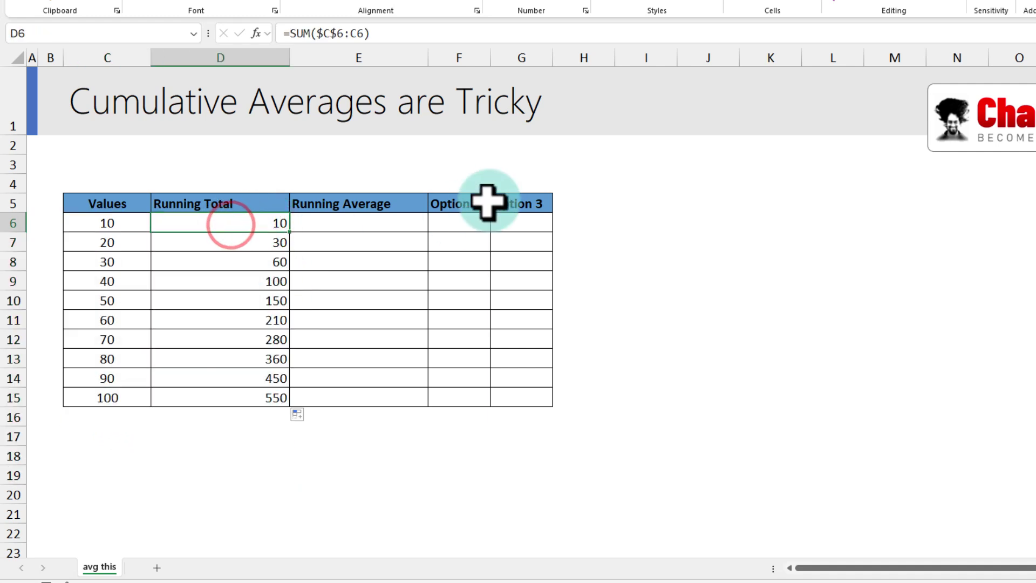
key(Delete)
key(ctrl+shift+Down)
key(ctrl+shift+Down)
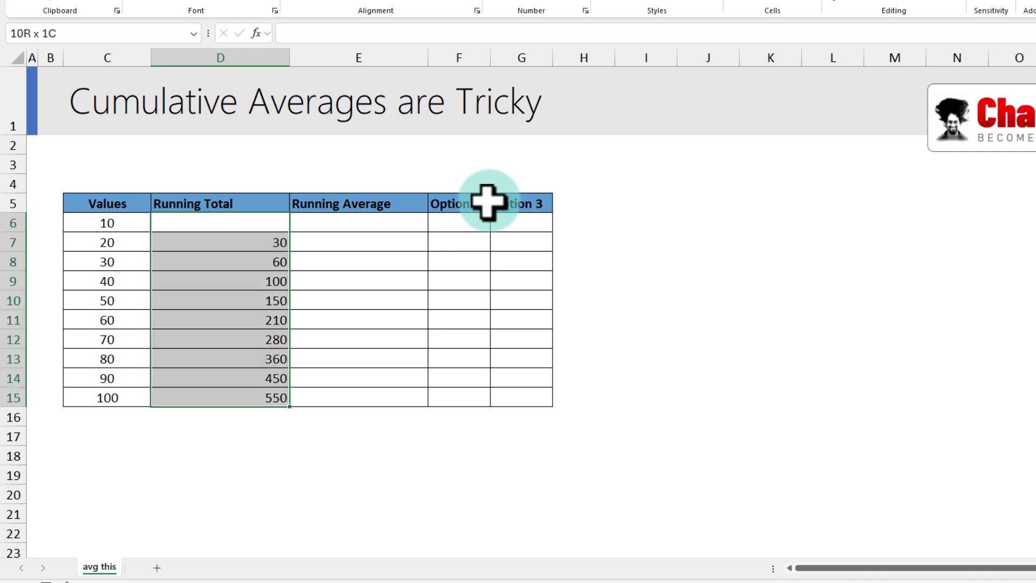
- Begin a SCAN formula in D6 for the running totals
click(364, 223)
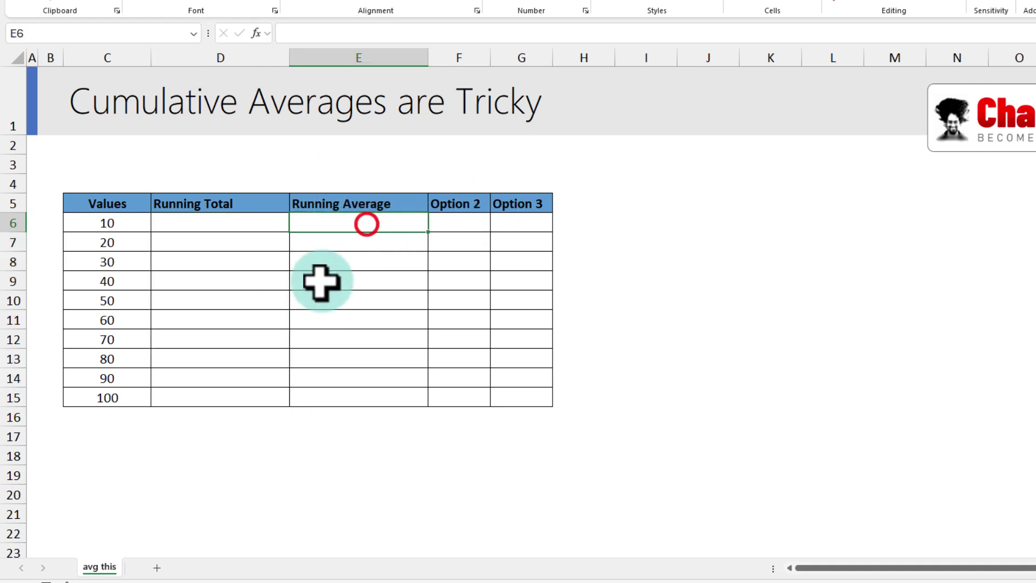
click(248, 222)
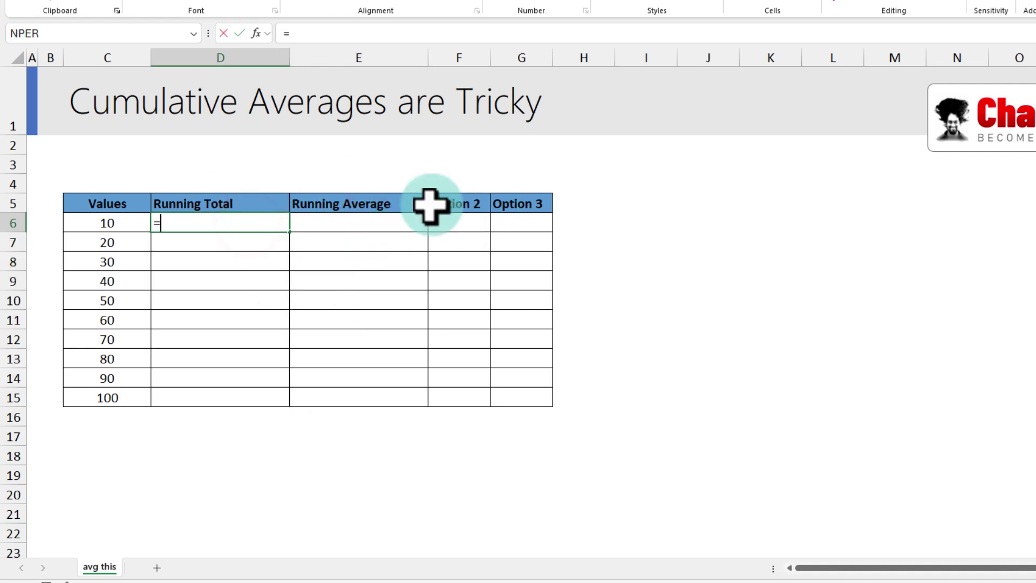
text(=sc)
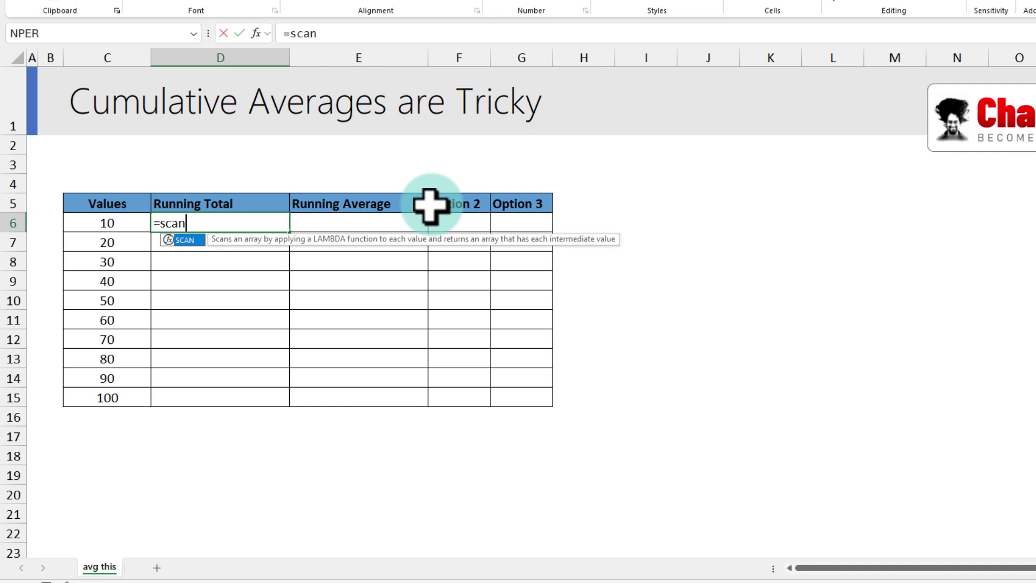
text(an)
key(Tab)
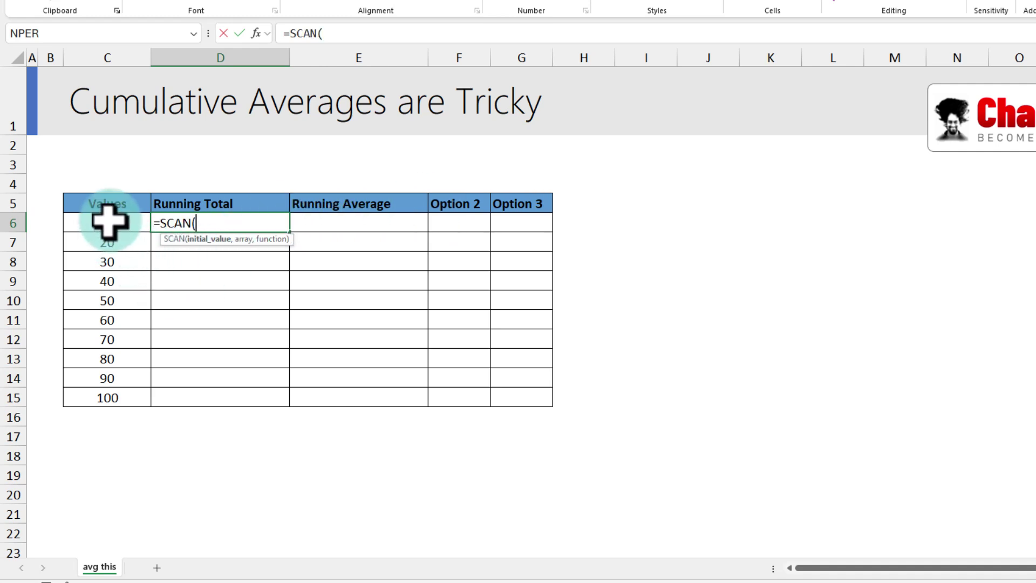
drag(74, 214, 130, 405)
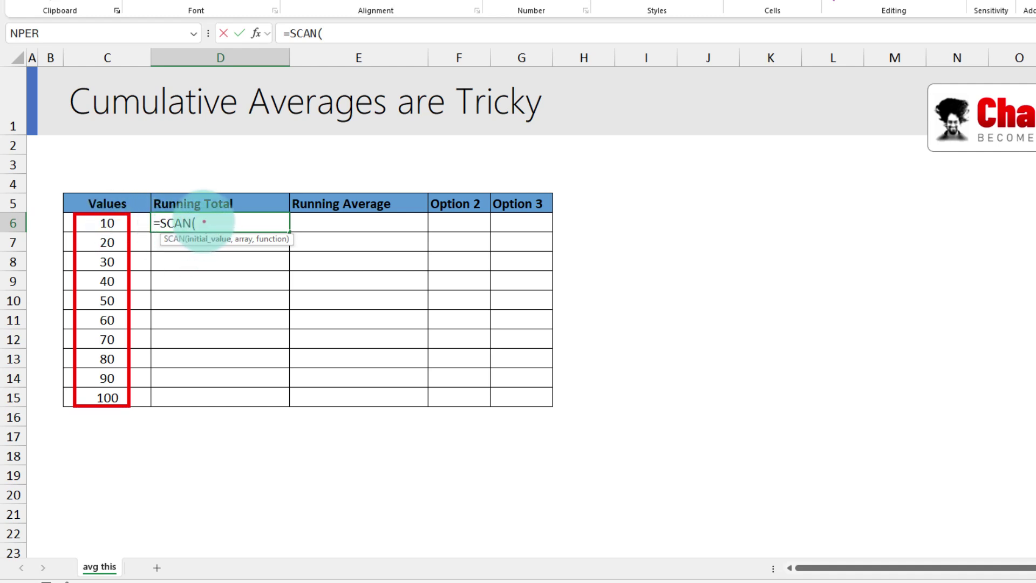
drag(671, 215, 668, 219)
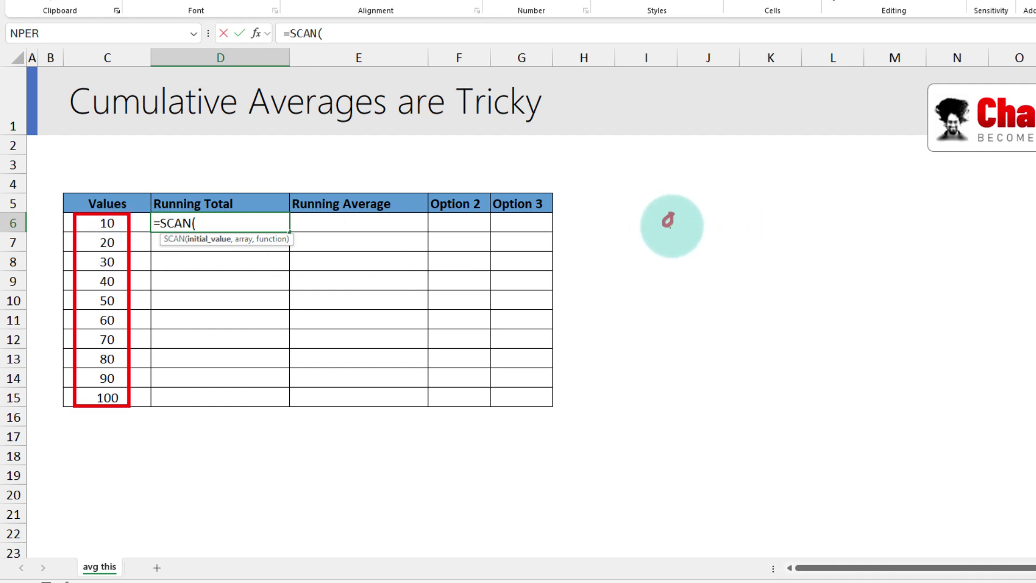
drag(649, 238, 668, 249)
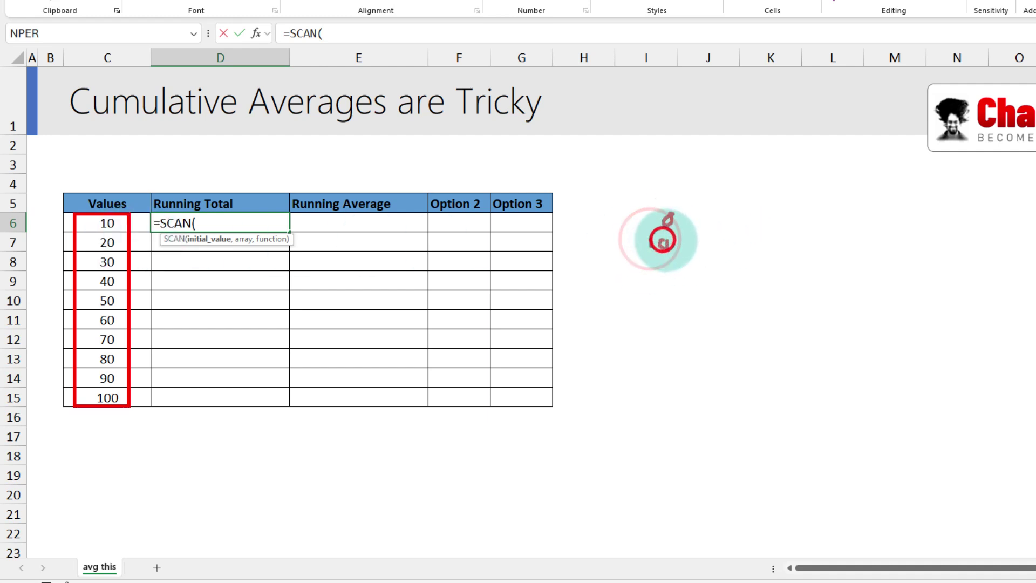
mouse_move(120, 237)
mouse_down()
mouse_move(95, 239)
mouse_move(97, 250)
mouse_move(122, 241)
mouse_up()
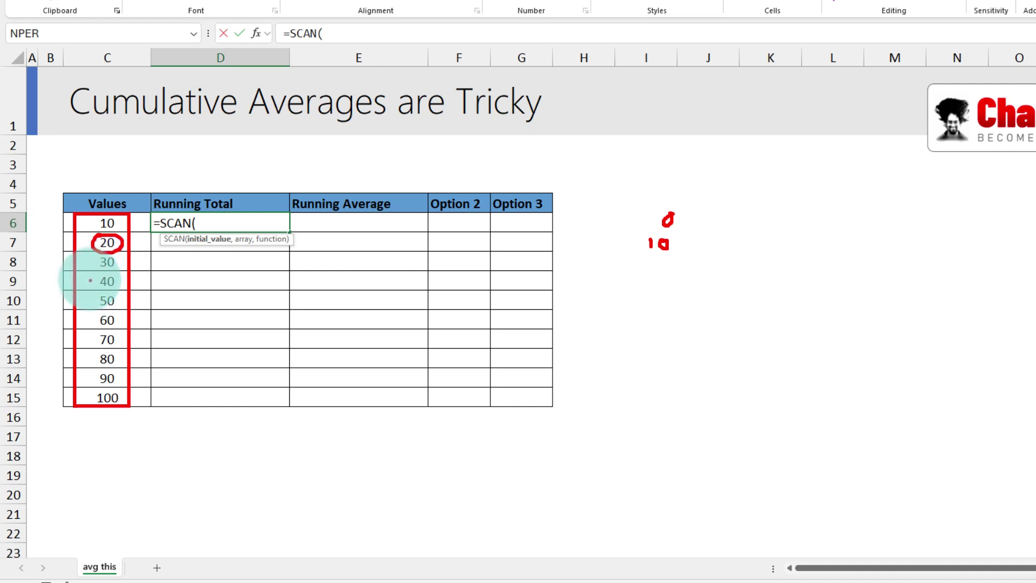
key(Escape)
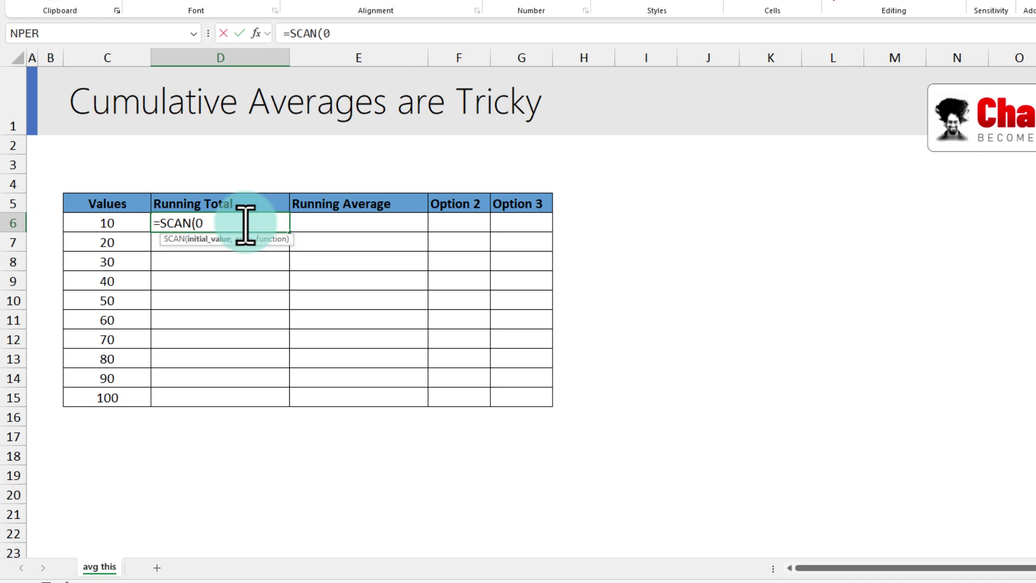
- Complete it as =SCAN(0,C6:C15,SUM) so totals 10 to 550 spill down column D
drag(116, 221, 115, 394)
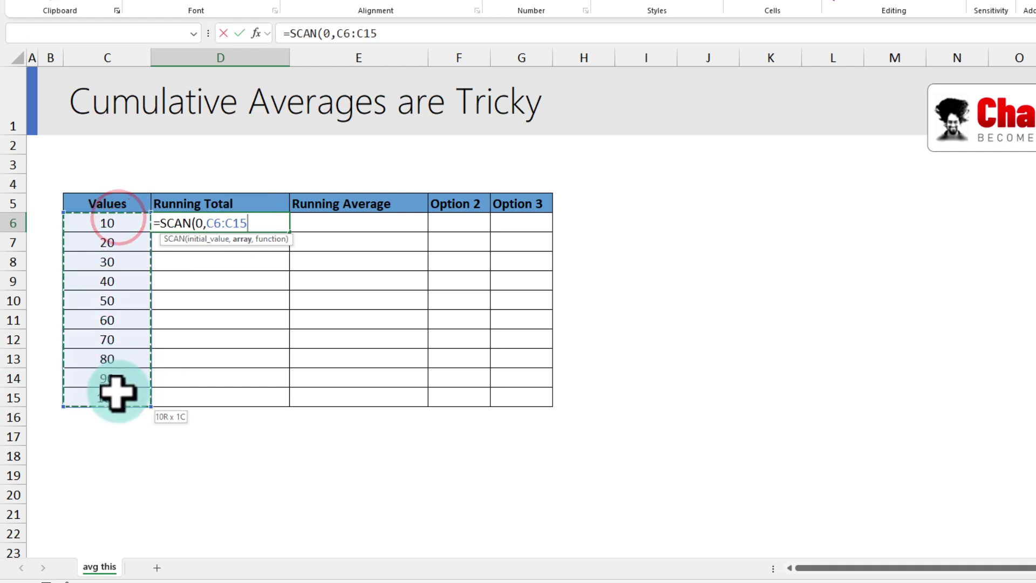
text(,)
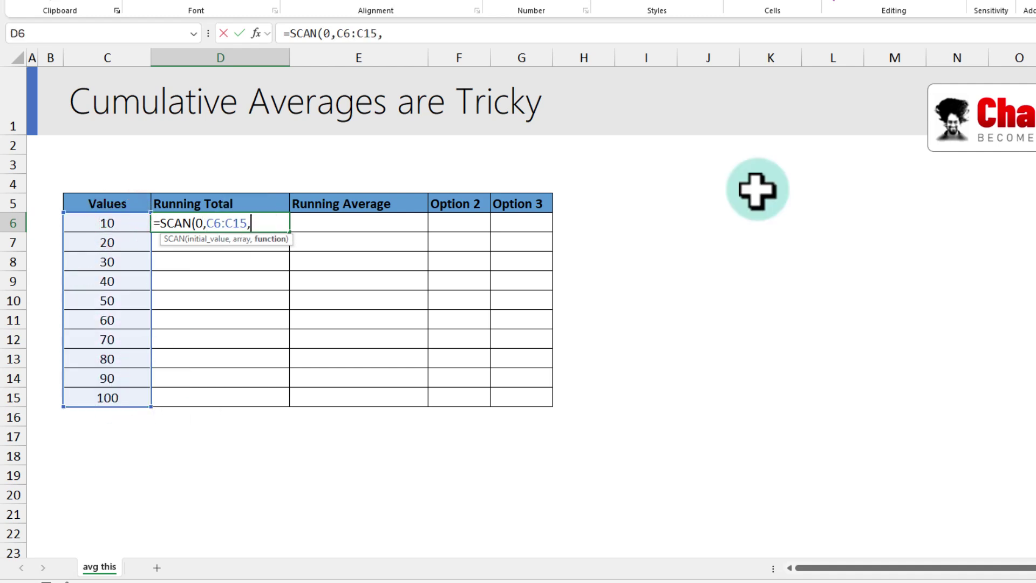
text(SUM))
key(Return)
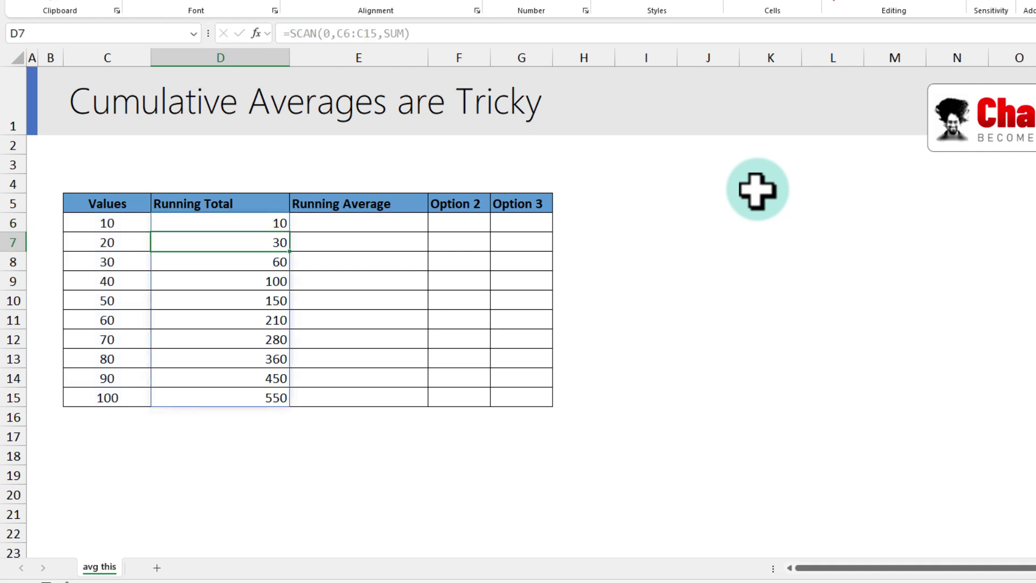
drag(274, 221, 261, 398)
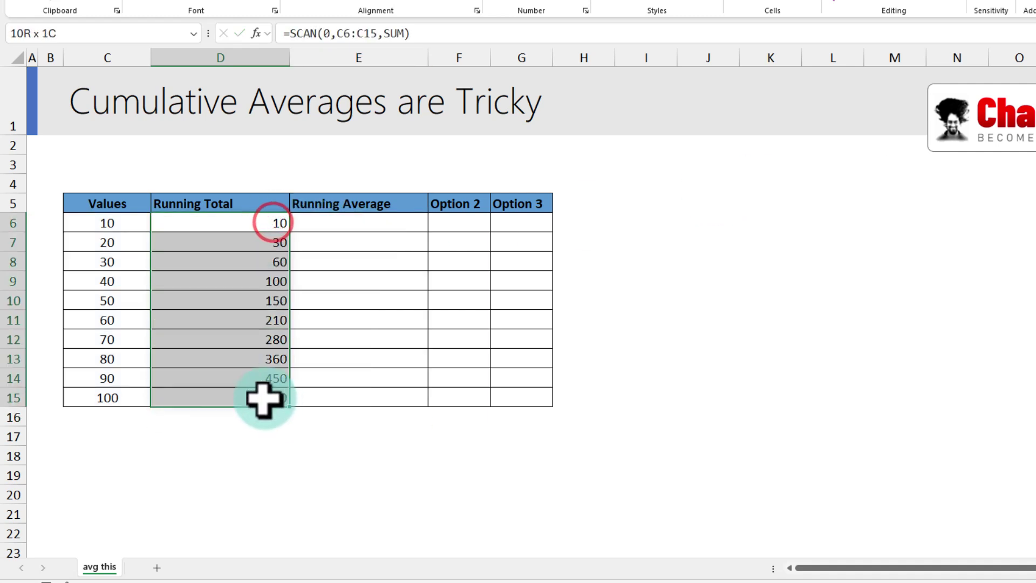
click(283, 448)
drag(253, 221, 272, 398)
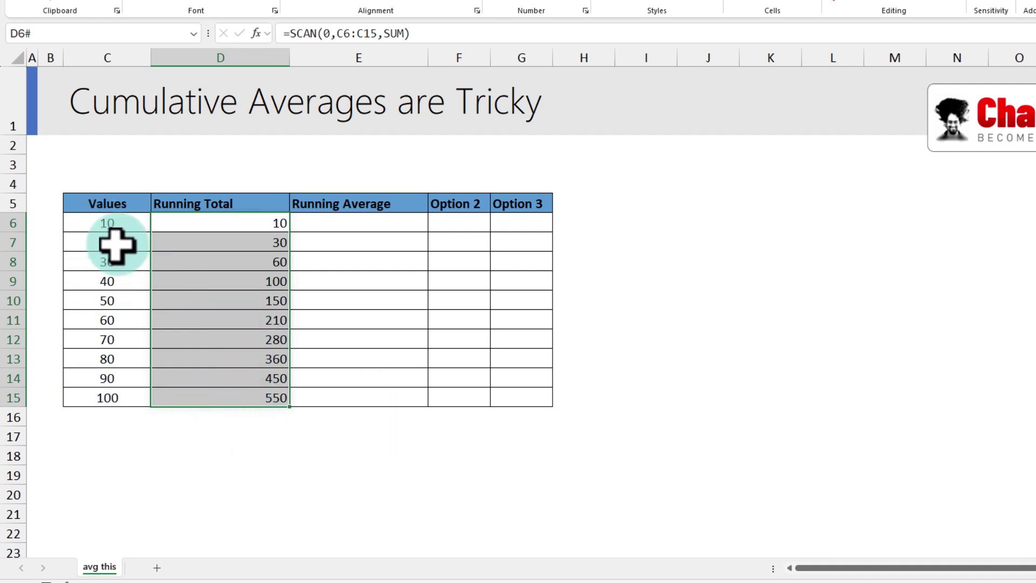
- Add values 110 and 120 below the table and widen the SCAN range to C6:C17, reaching 780
click(115, 414)
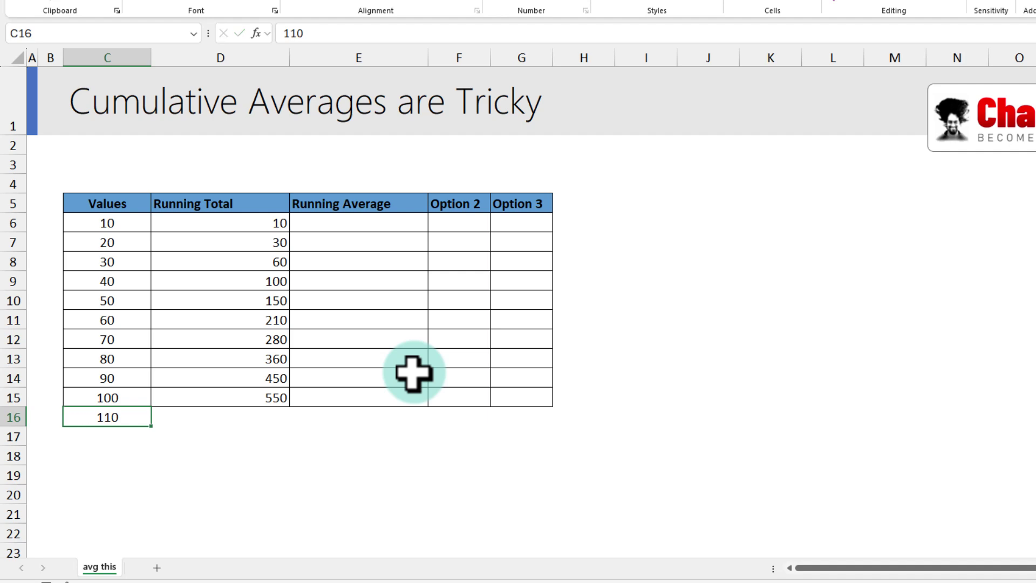
key(Return)
key(Return)
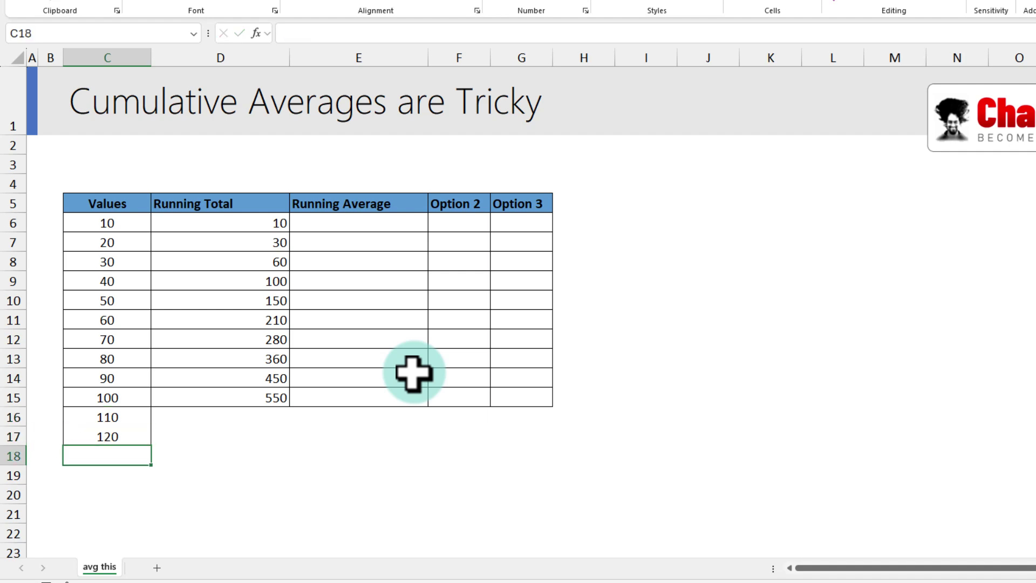
double_click(261, 221)
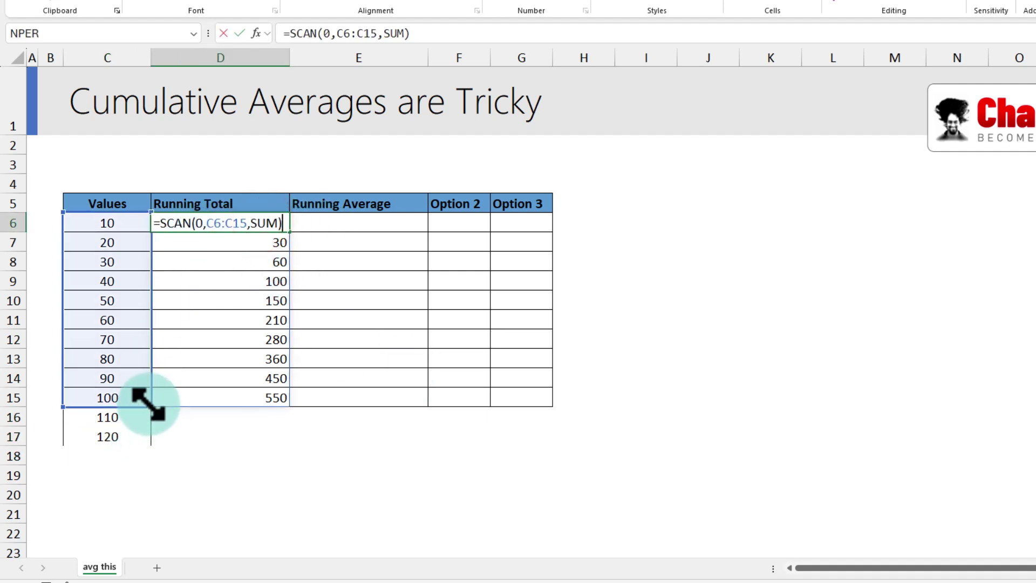
drag(150, 406, 147, 446)
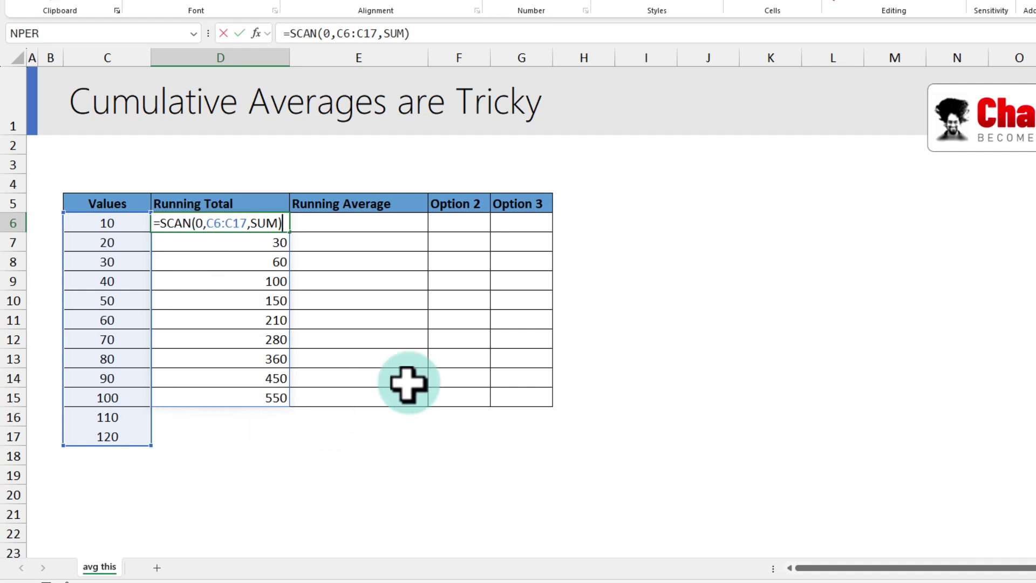
key(Return)
drag(277, 225, 284, 434)
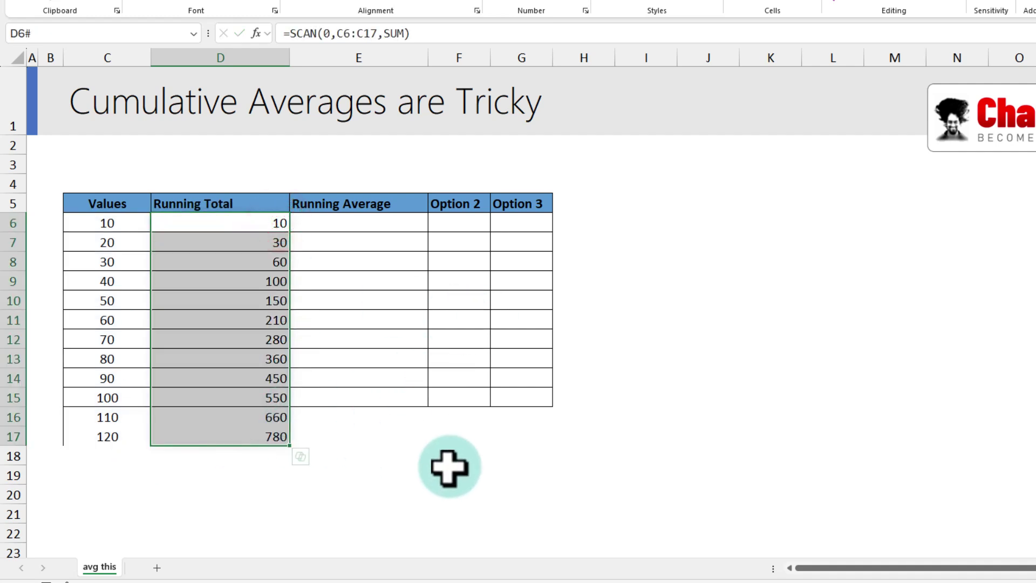
click(366, 221)
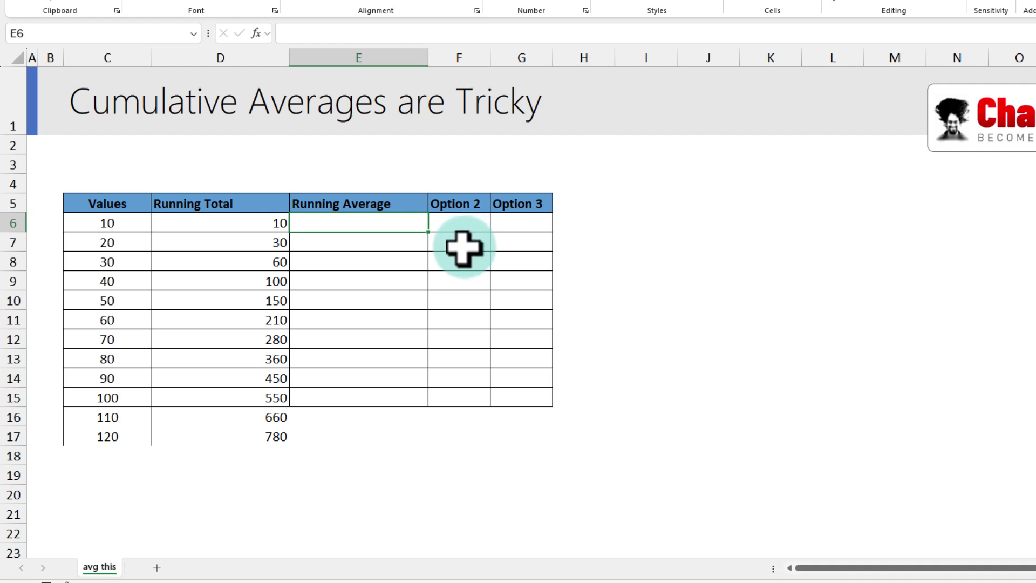
- Enter =AVERAGE($C$6:C6) in E6 and fill it down to E17
text(AVE)
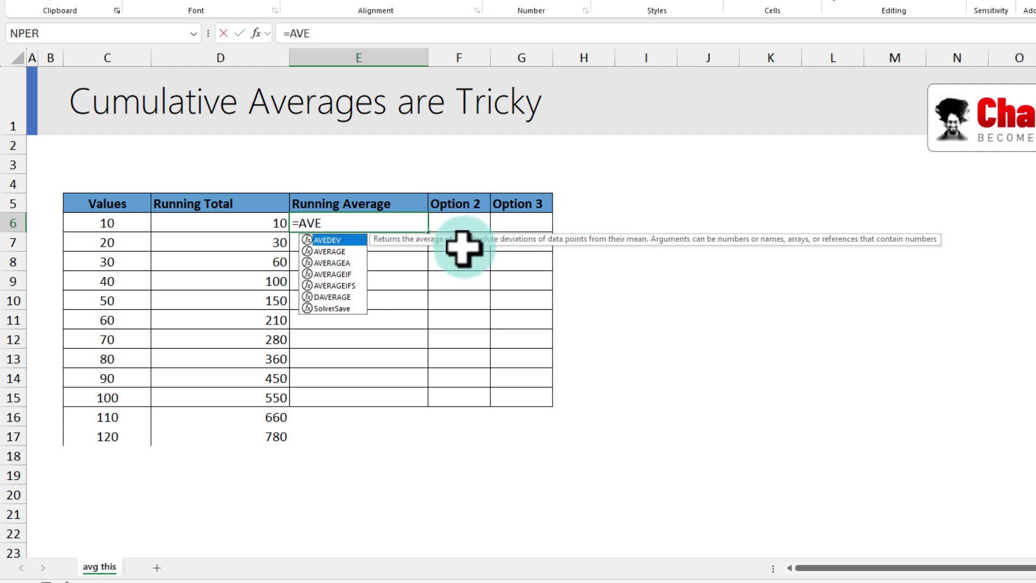
key(Down)
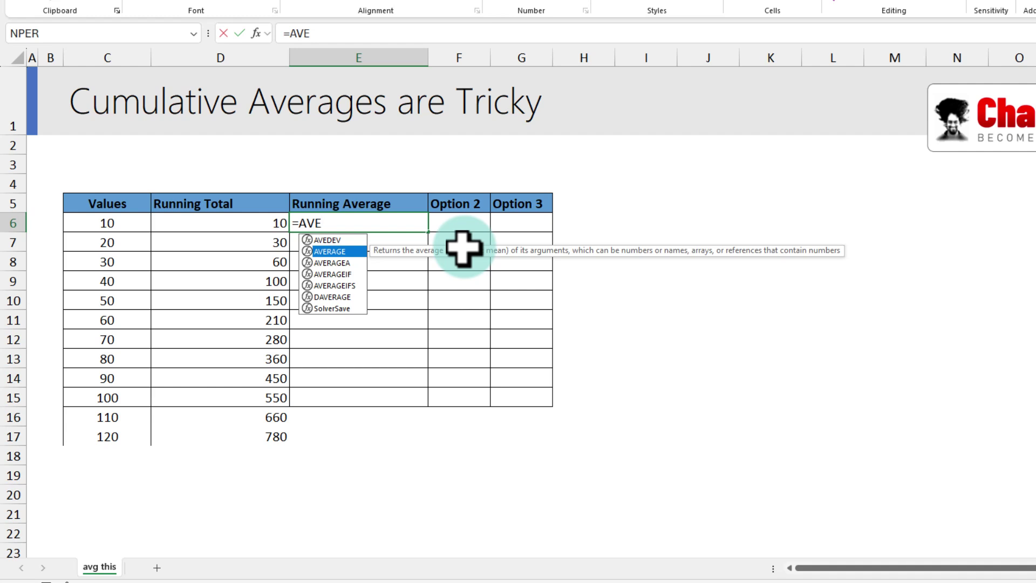
key(Tab)
click(98, 222)
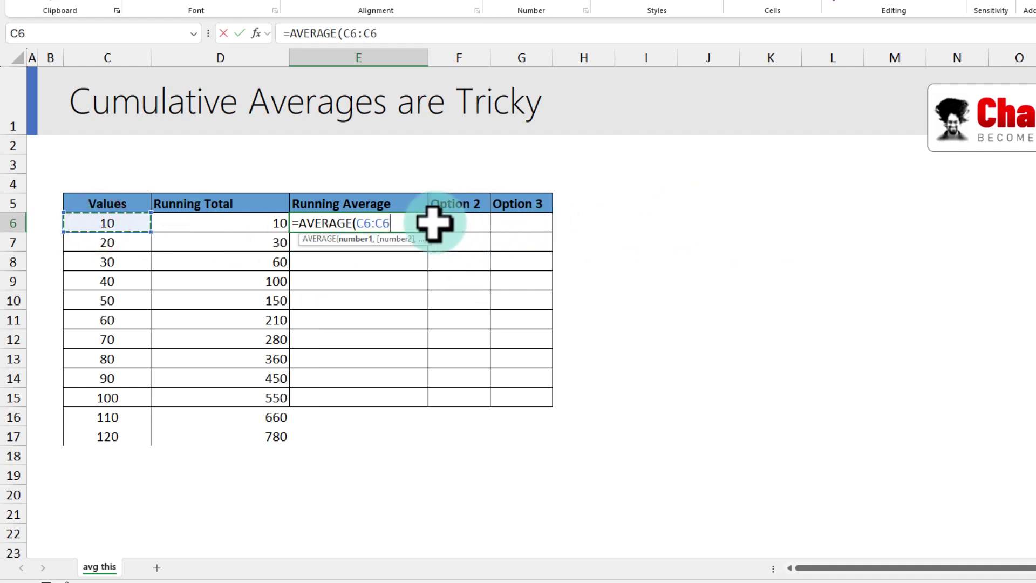
double_click(361, 223)
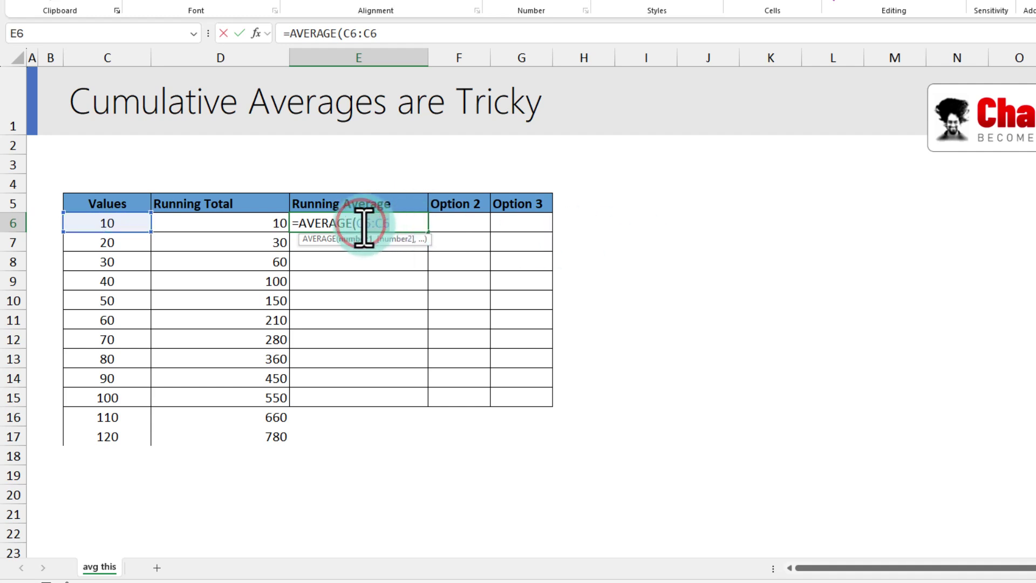
click(361, 223)
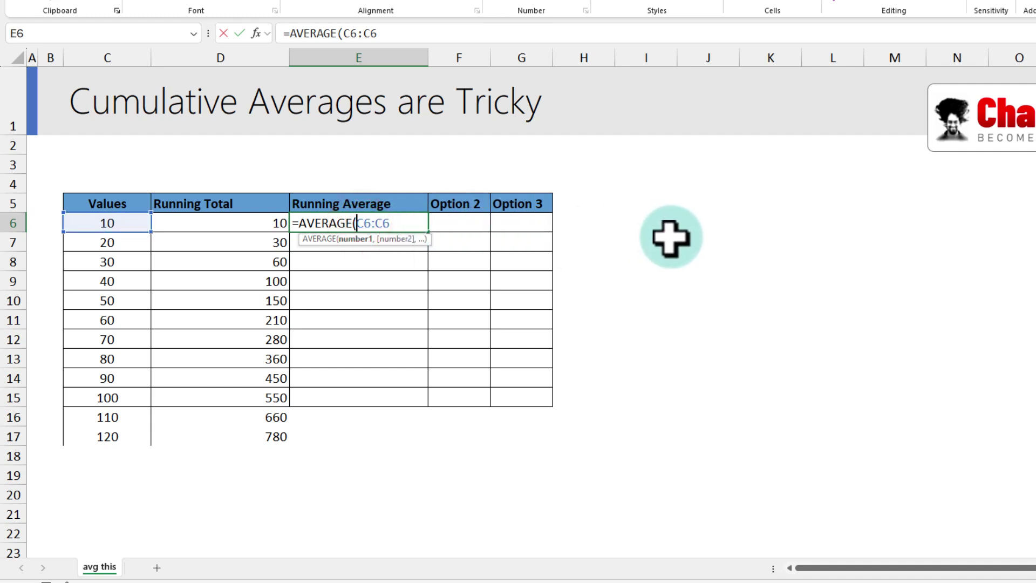
key(F4)
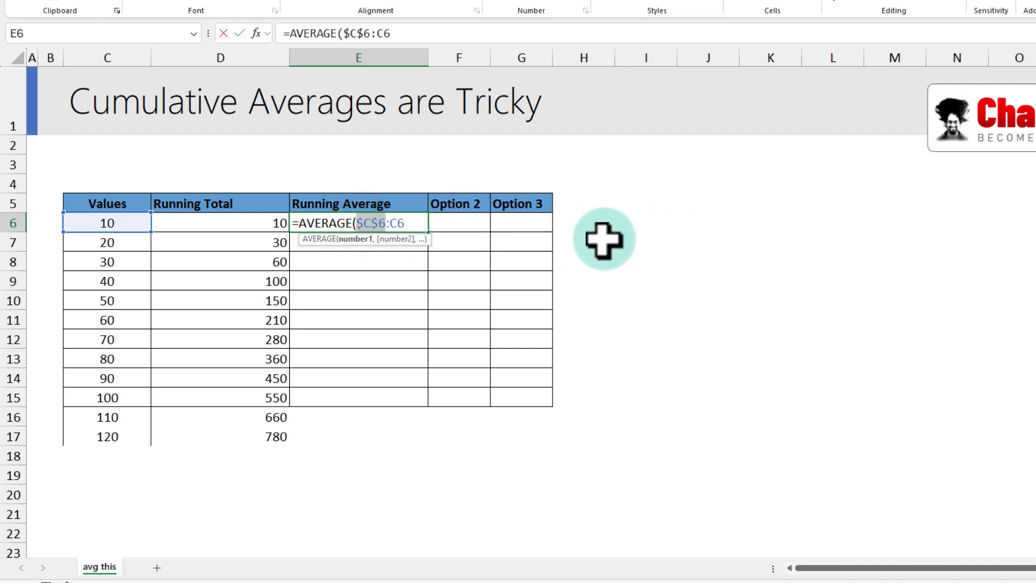
click(416, 222)
key(Return)
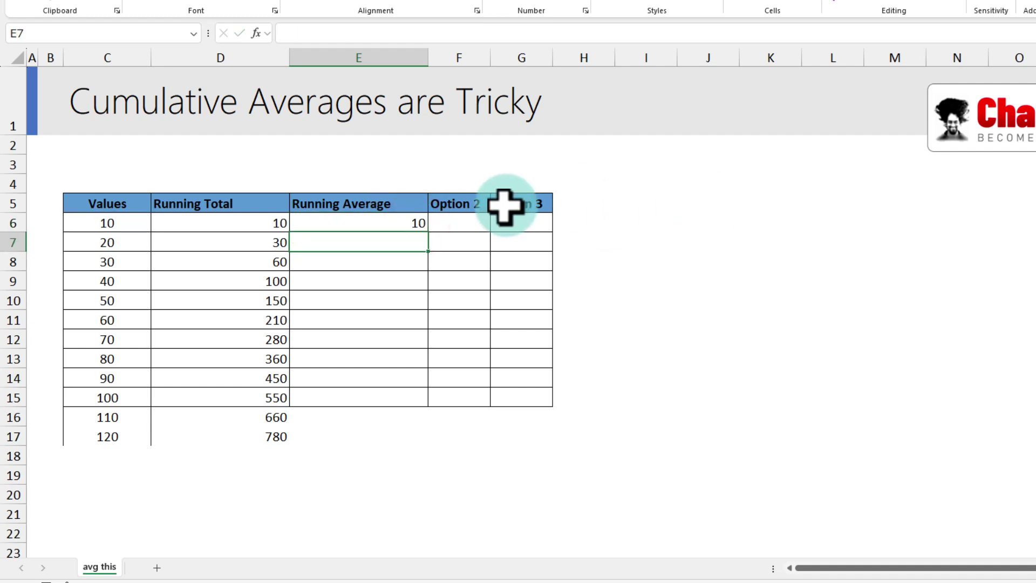
click(389, 223)
drag(428, 233, 402, 442)
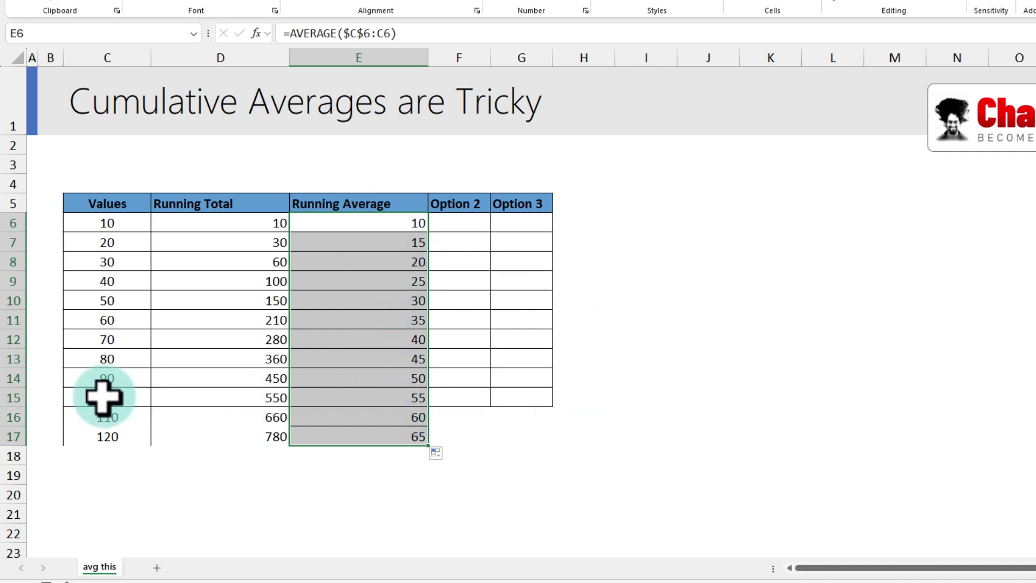
- Review the running averages 10 to 65 against the values and running totals
drag(102, 398, 116, 219)
click(256, 399)
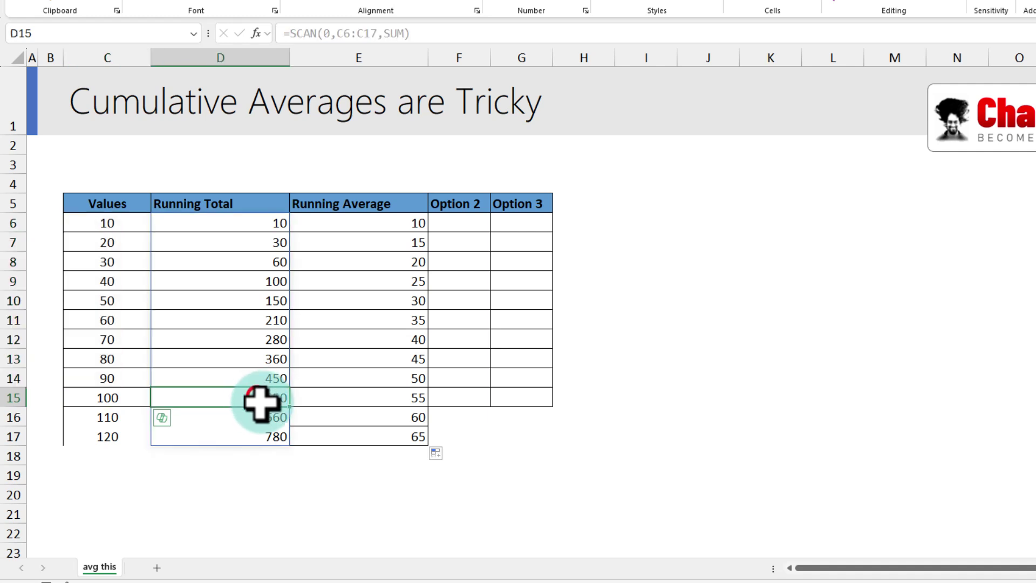
drag(396, 398, 406, 224)
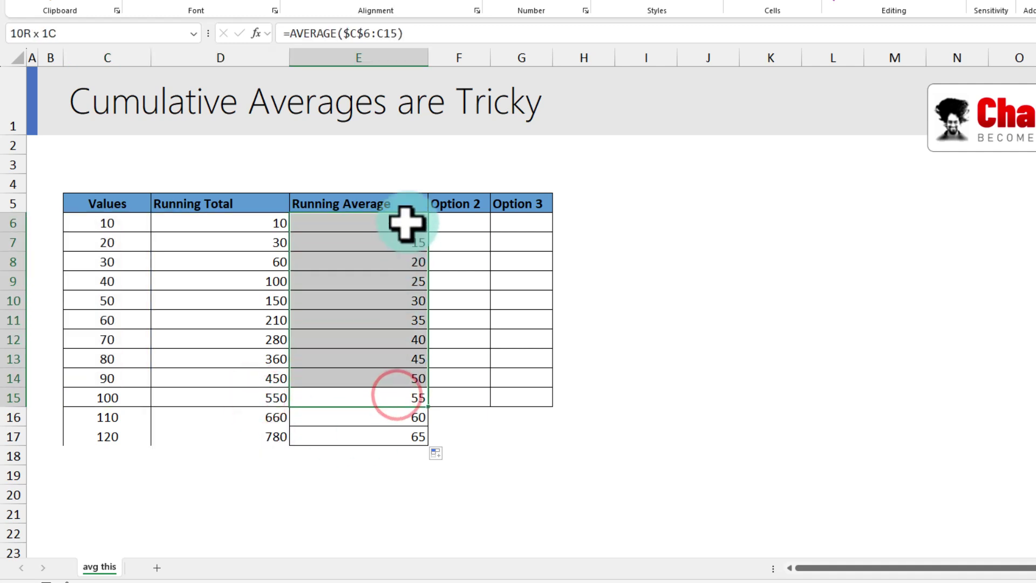
click(400, 398)
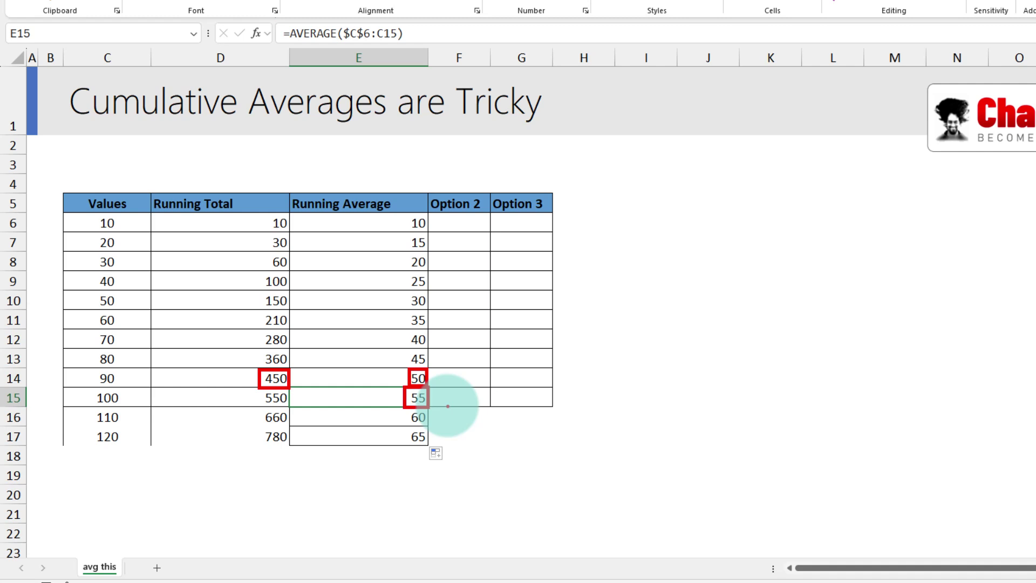
click(385, 218)
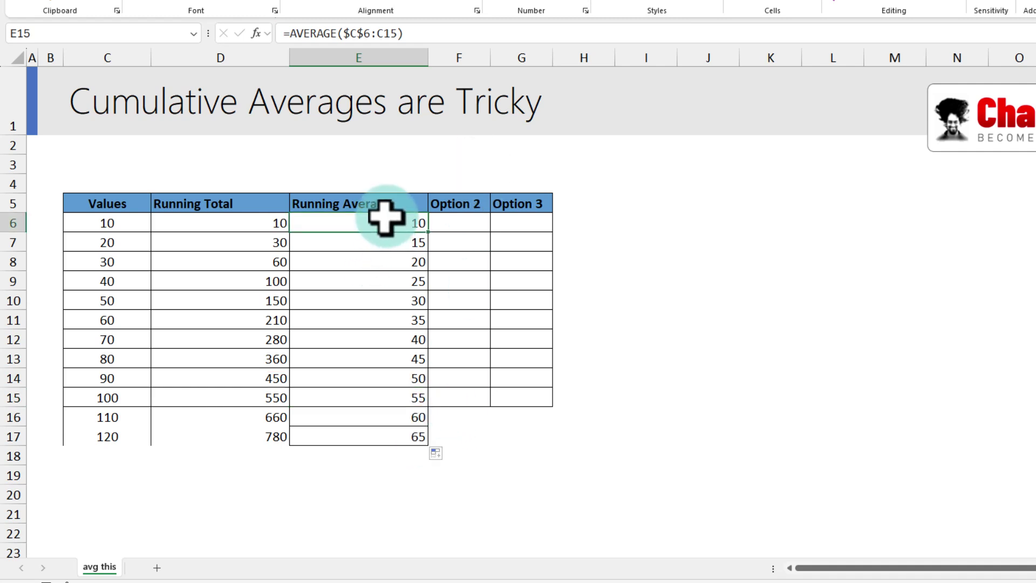
drag(384, 218, 395, 428)
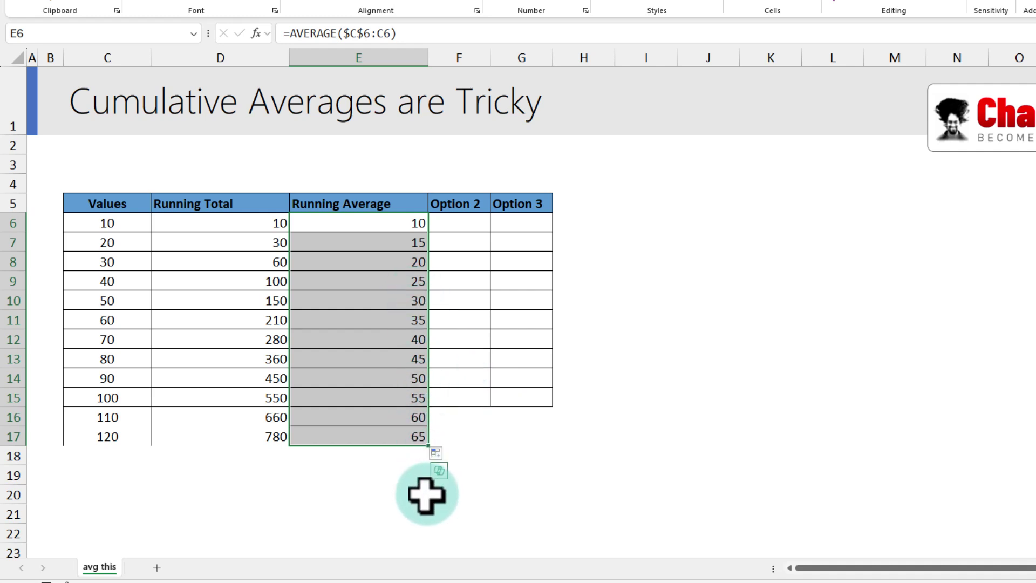
drag(454, 218, 474, 404)
- Enter =SCAN(,C6:C17,AVERAGE) in F6 as Option 2, spilling results down to F17
click(462, 222)
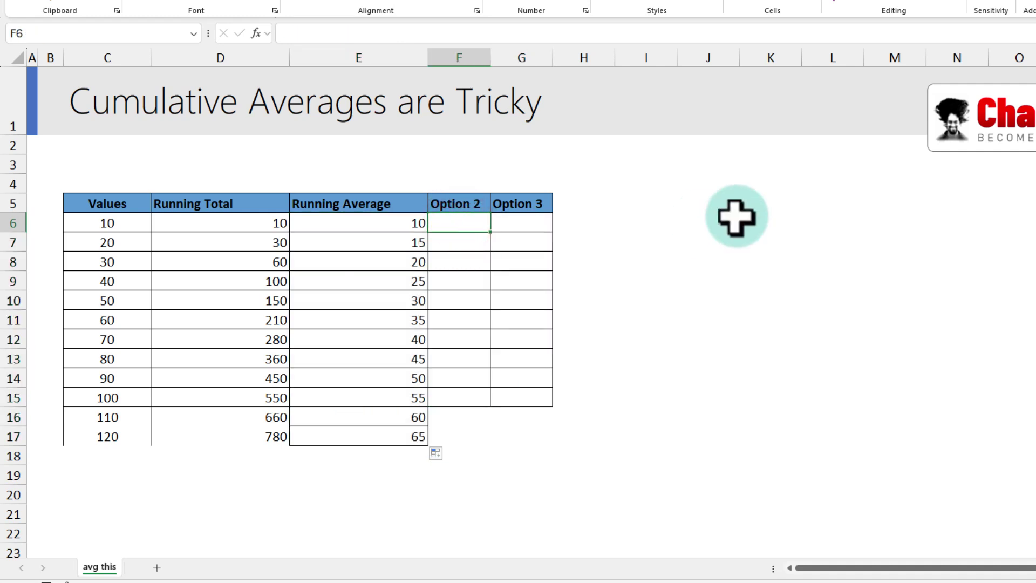
text(=)
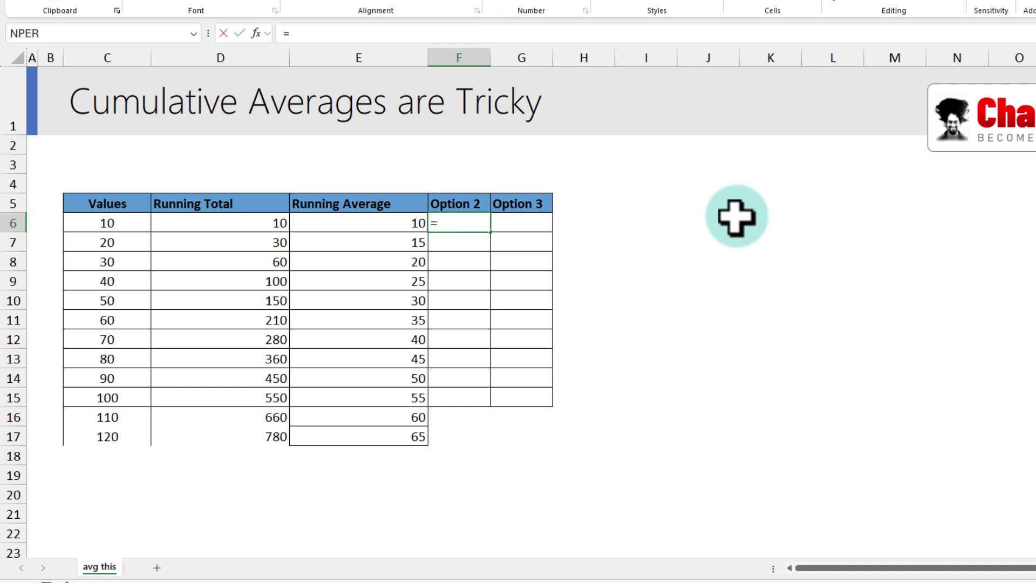
text(sa)
key(BackSpace)
text(ca)
key(Tab)
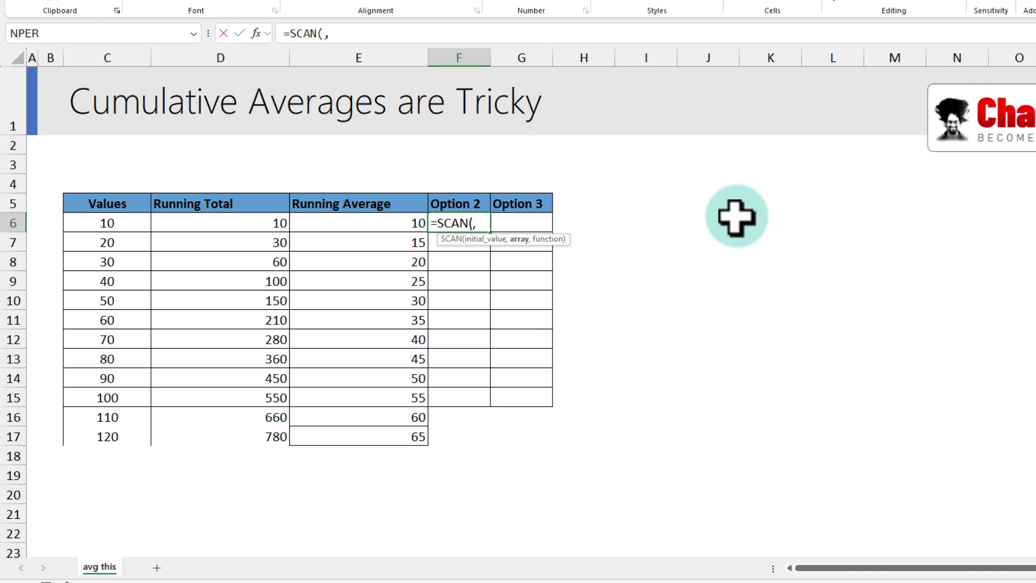
drag(105, 221, 114, 435)
text(,)
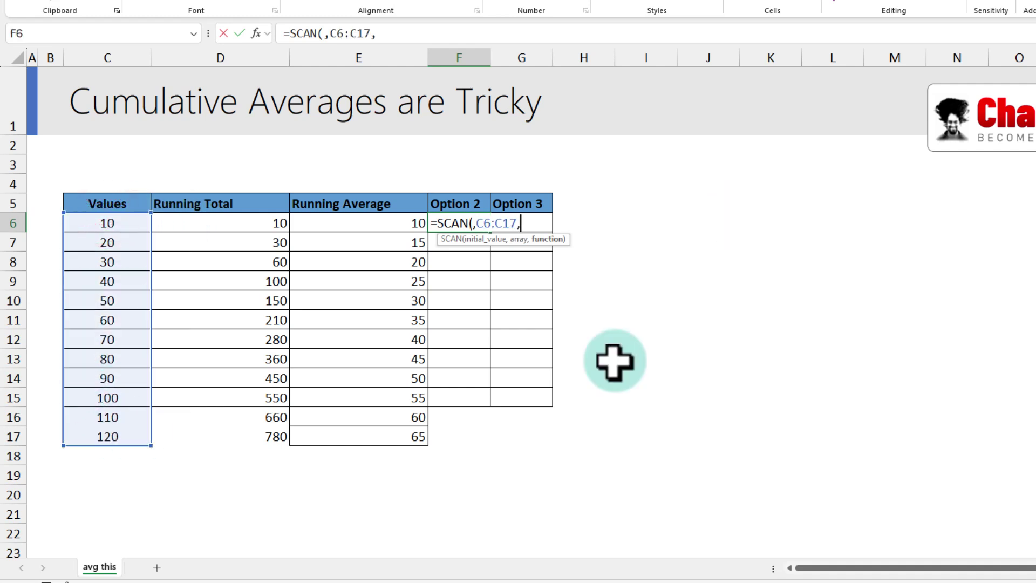
text(average)
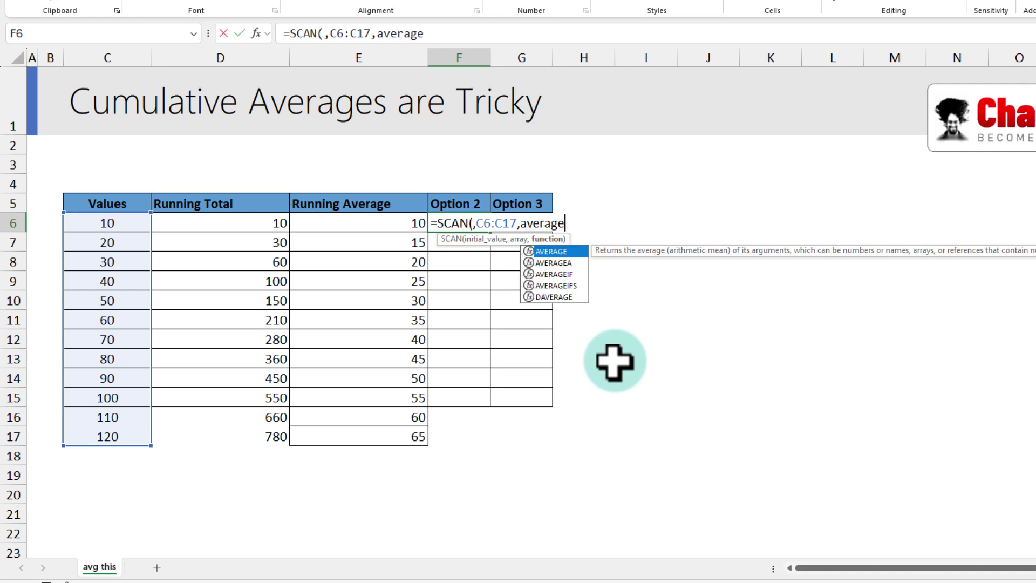
text())
key(Return)
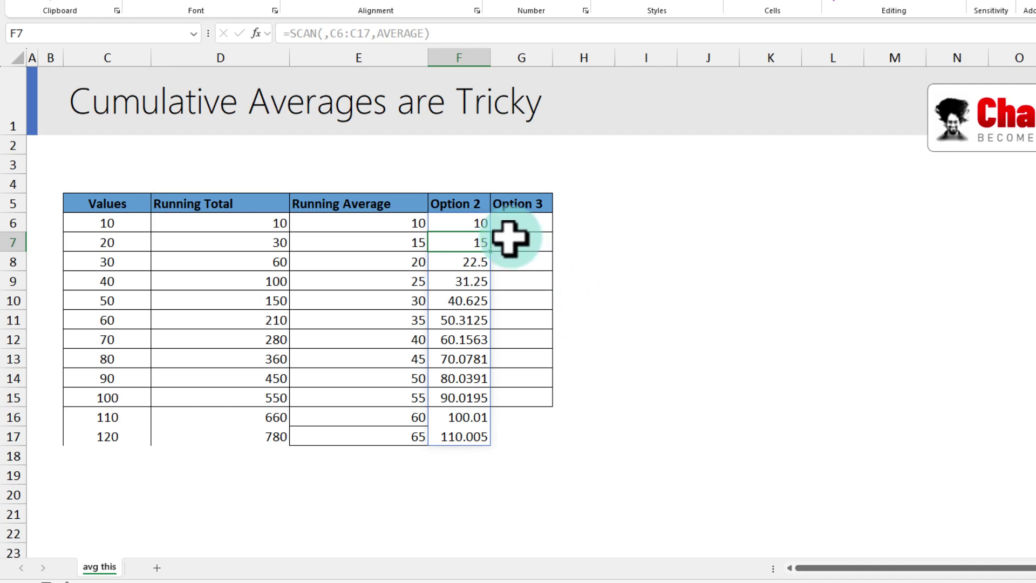
- Compare Option 2 with the running averages row by row, e.g. 22.5 versus 20 in row 8
drag(451, 222, 467, 441)
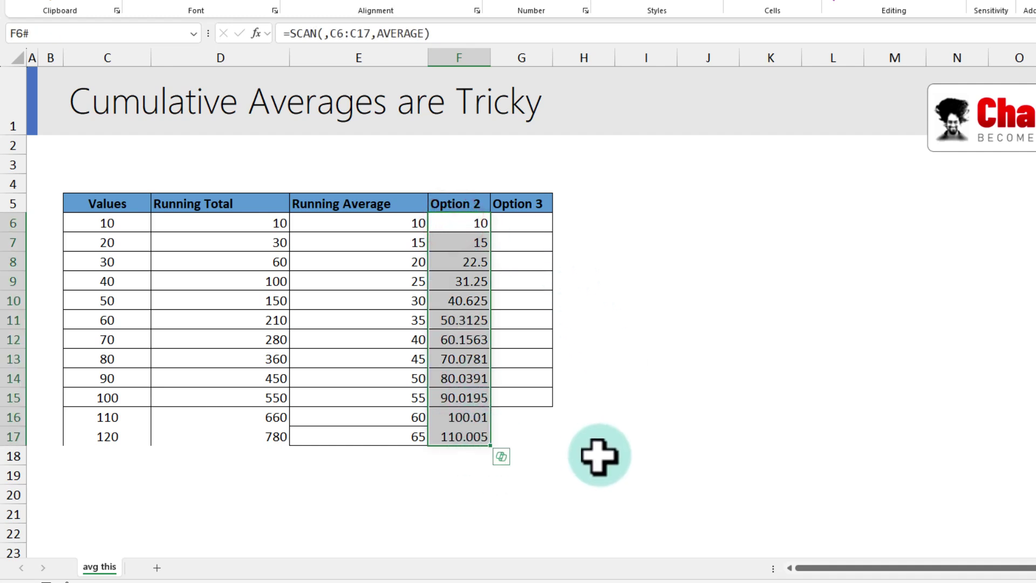
drag(391, 437, 390, 224)
drag(468, 223, 496, 439)
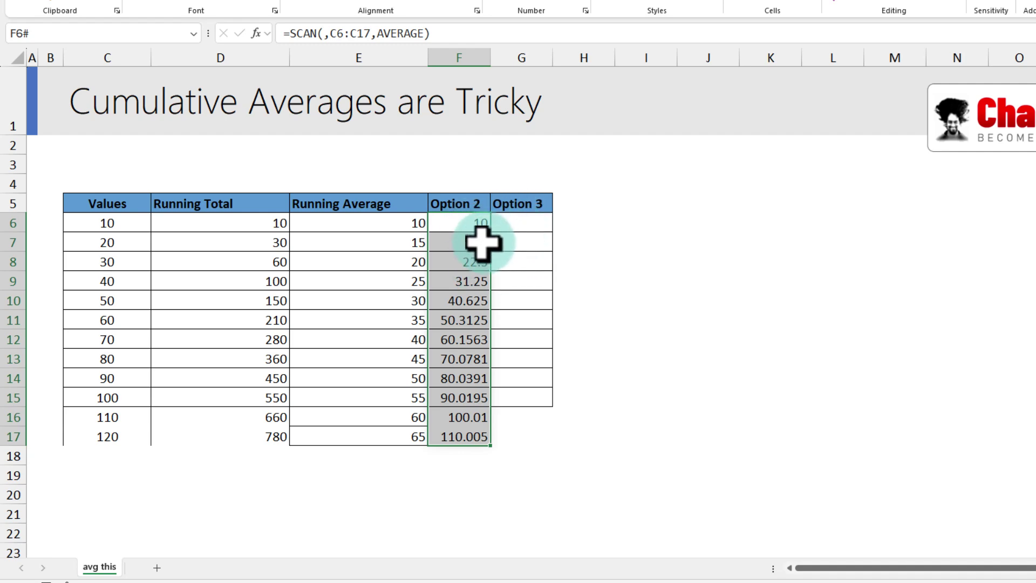
click(476, 223)
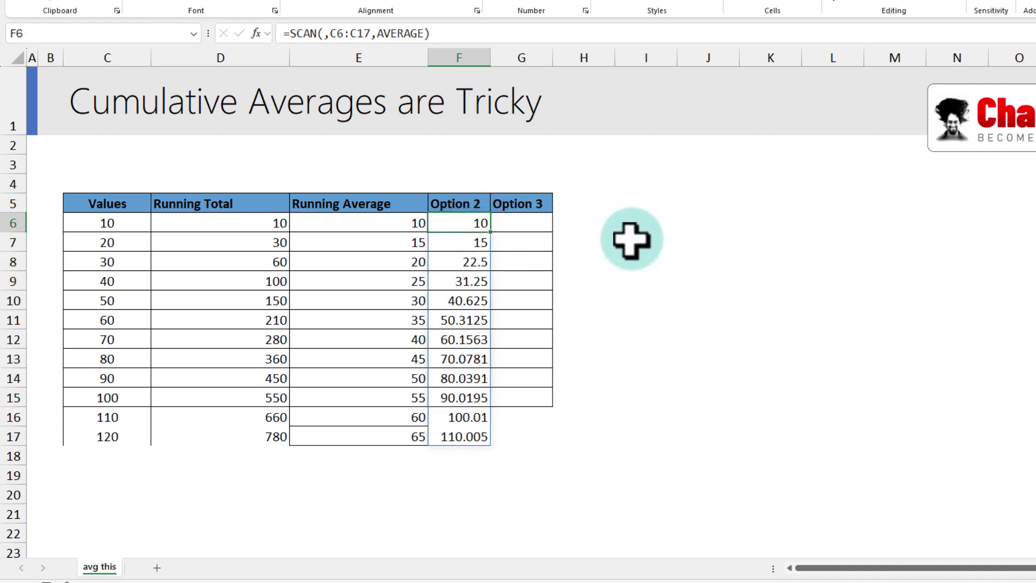
drag(371, 224, 469, 224)
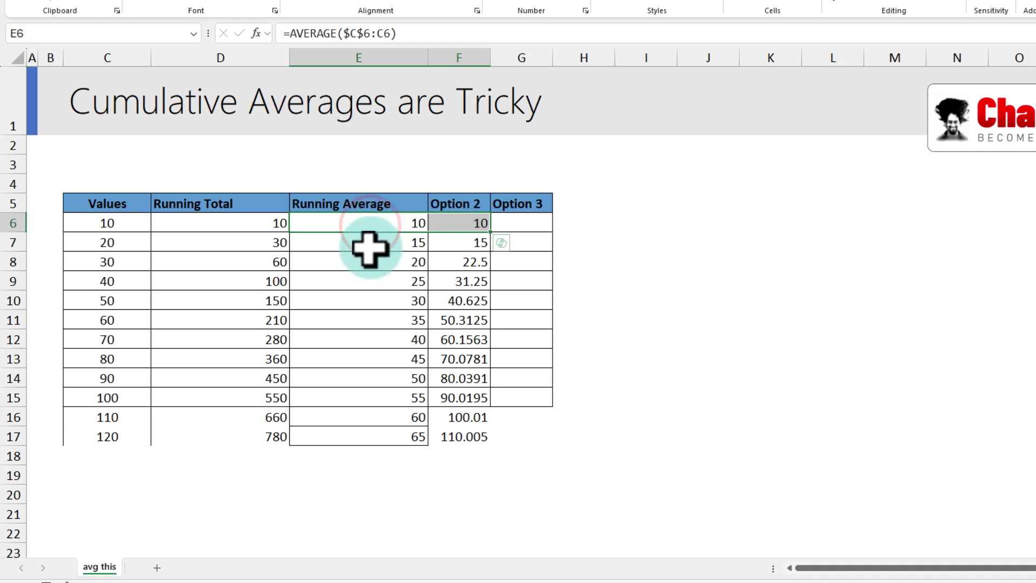
drag(370, 248, 464, 248)
drag(402, 267, 441, 261)
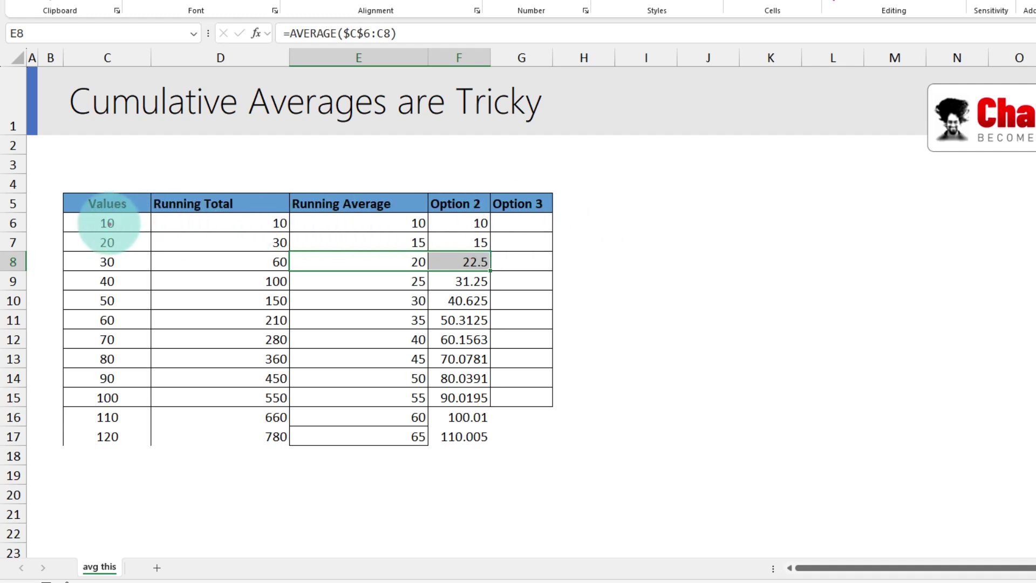
- Ink circles and ticks on the first values and Option 2 averages, with a worked example beside them
mouse_move(93, 216)
mouse_down()
mouse_move(108, 231)
mouse_move(119, 221)
mouse_move(95, 217)
mouse_up()
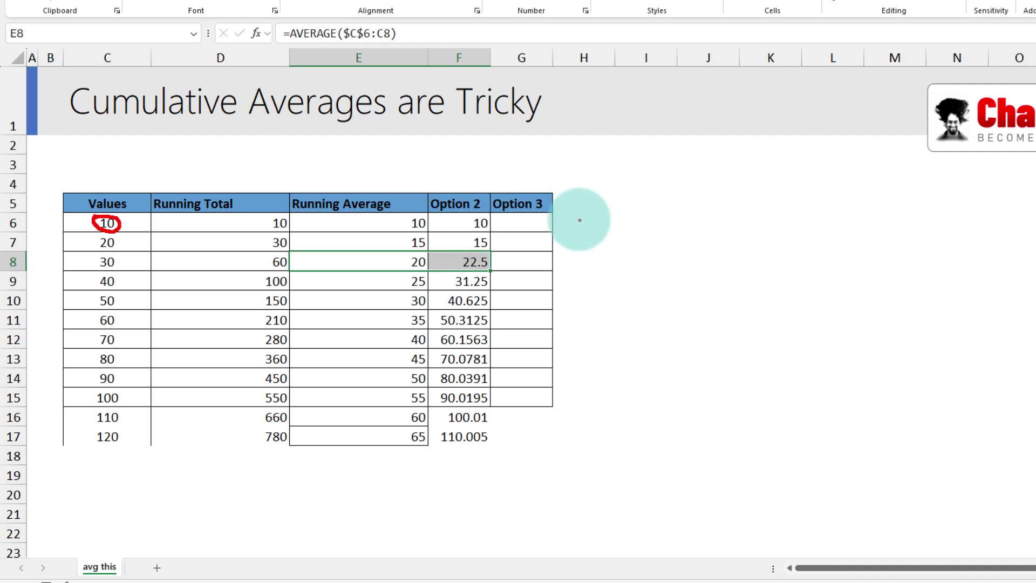
drag(490, 224, 507, 219)
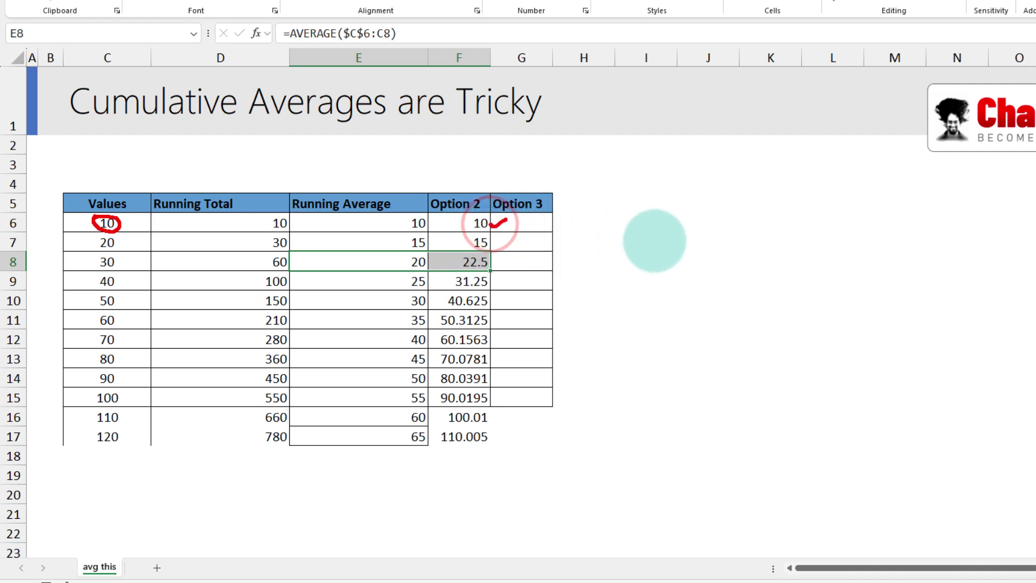
mouse_move(690, 224)
mouse_down()
mouse_move(692, 241)
mouse_move(705, 228)
mouse_up()
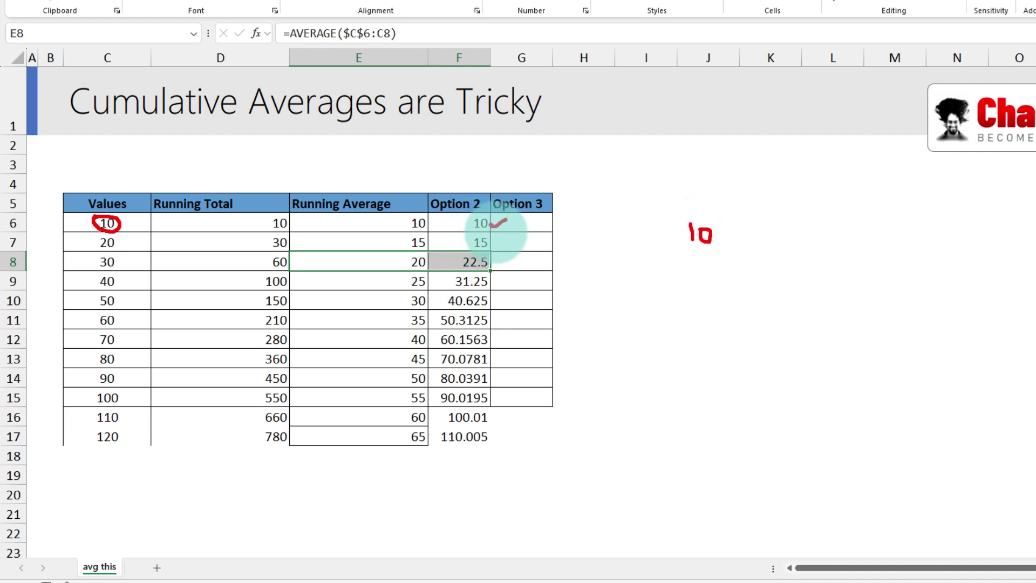
mouse_move(111, 225)
mouse_down()
mouse_move(120, 247)
mouse_move(116, 230)
mouse_move(128, 243)
mouse_up()
click(490, 239)
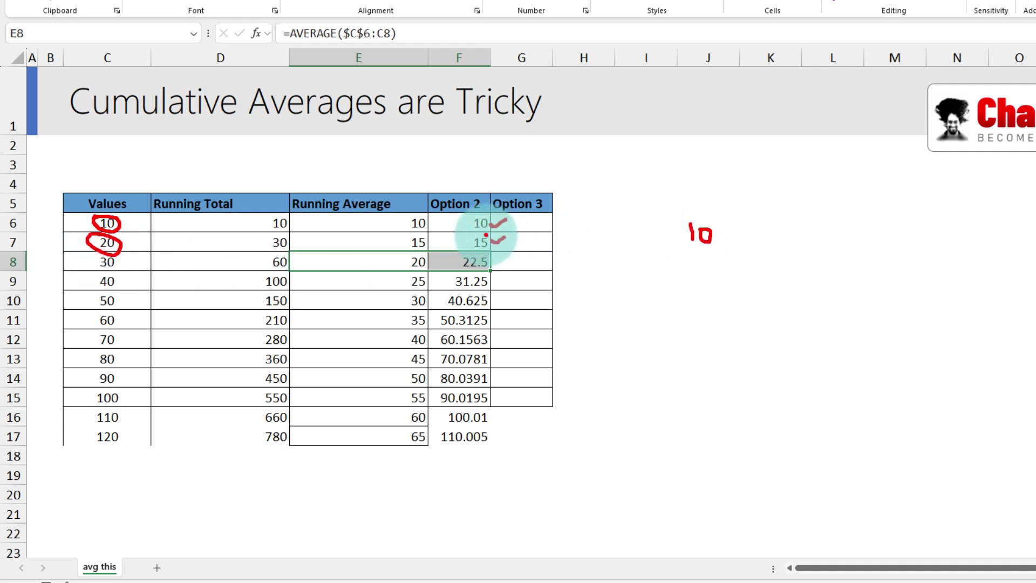
mouse_move(485, 236)
mouse_down()
mouse_move(465, 244)
mouse_move(488, 237)
mouse_up()
drag(702, 262, 701, 262)
drag(698, 268, 710, 289)
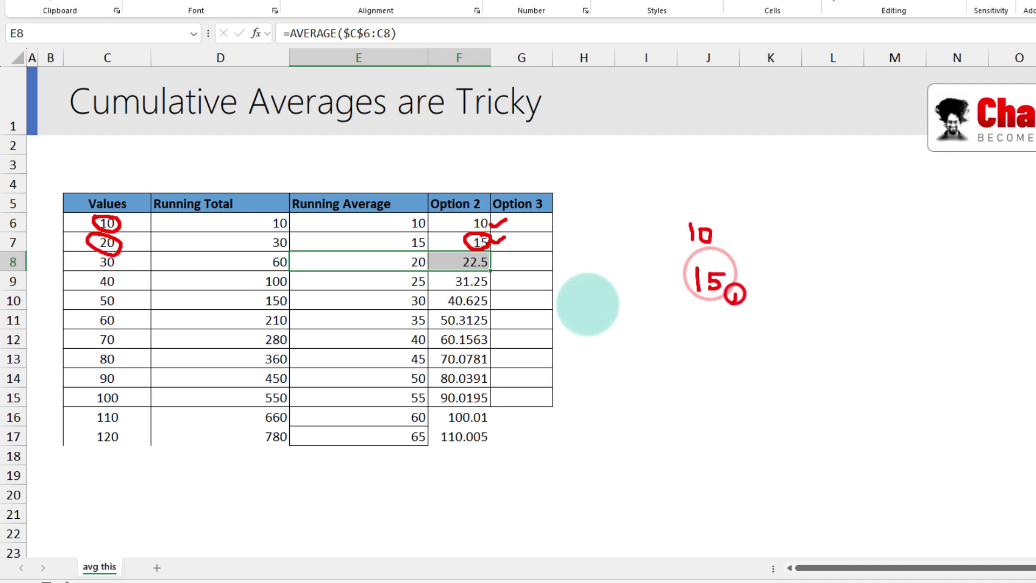
mouse_move(111, 251)
mouse_down()
mouse_move(89, 263)
mouse_move(116, 258)
mouse_up()
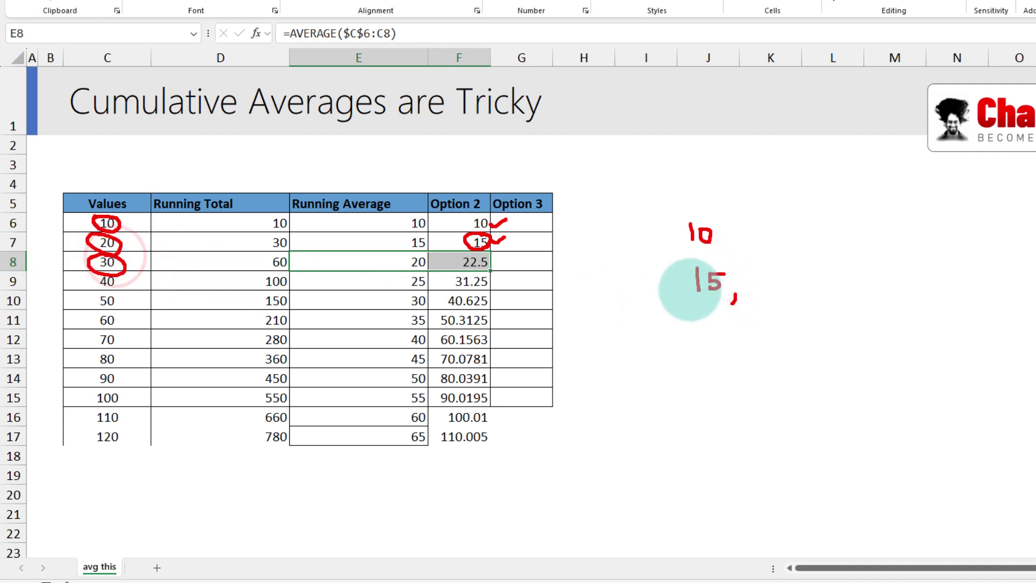
mouse_move(756, 272)
mouse_down()
mouse_move(759, 292)
mouse_move(789, 277)
mouse_up()
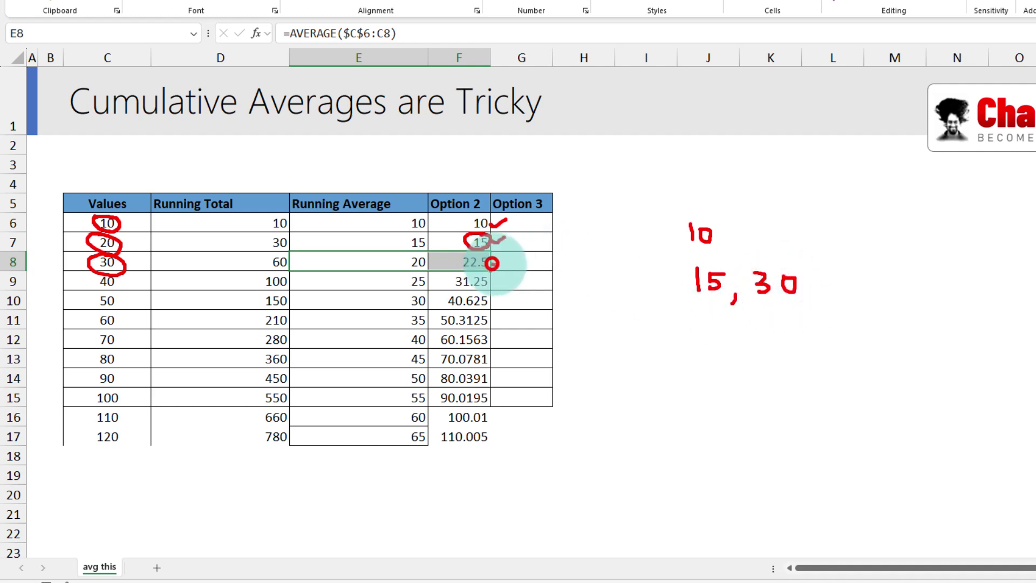
drag(492, 263, 503, 257)
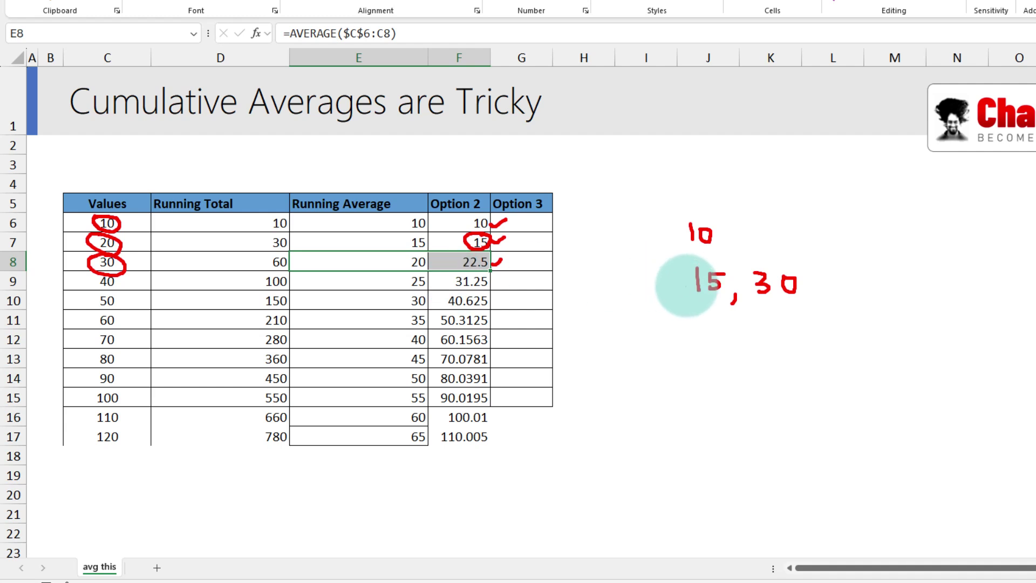
drag(704, 257, 711, 263)
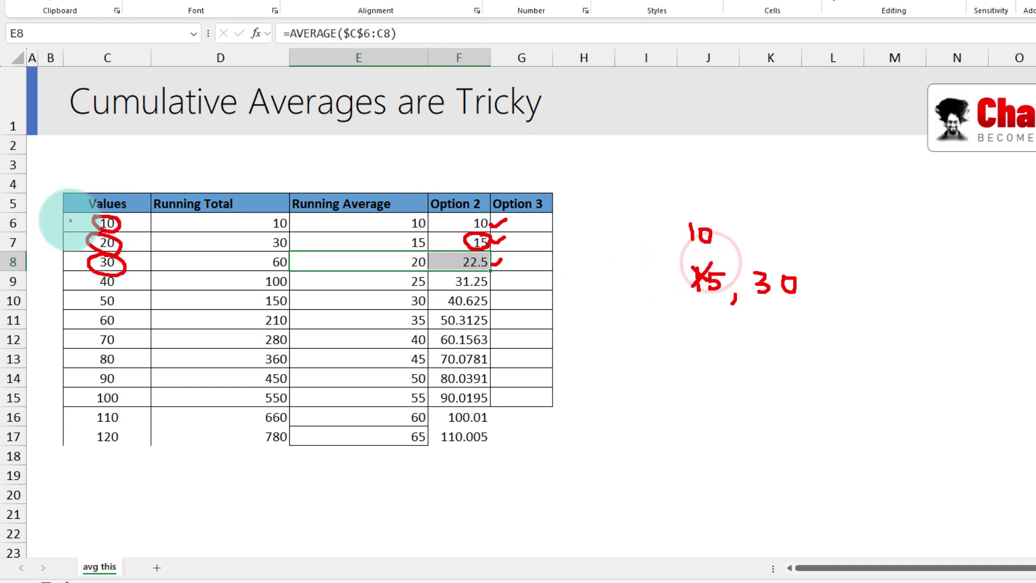
- Box values 10, 20, 30, tick 22.5 and 40, and dash-flag 31.25 in row 9
mouse_move(72, 213)
mouse_down()
mouse_move(75, 276)
mouse_move(151, 273)
mouse_move(149, 212)
mouse_move(72, 213)
mouse_up()
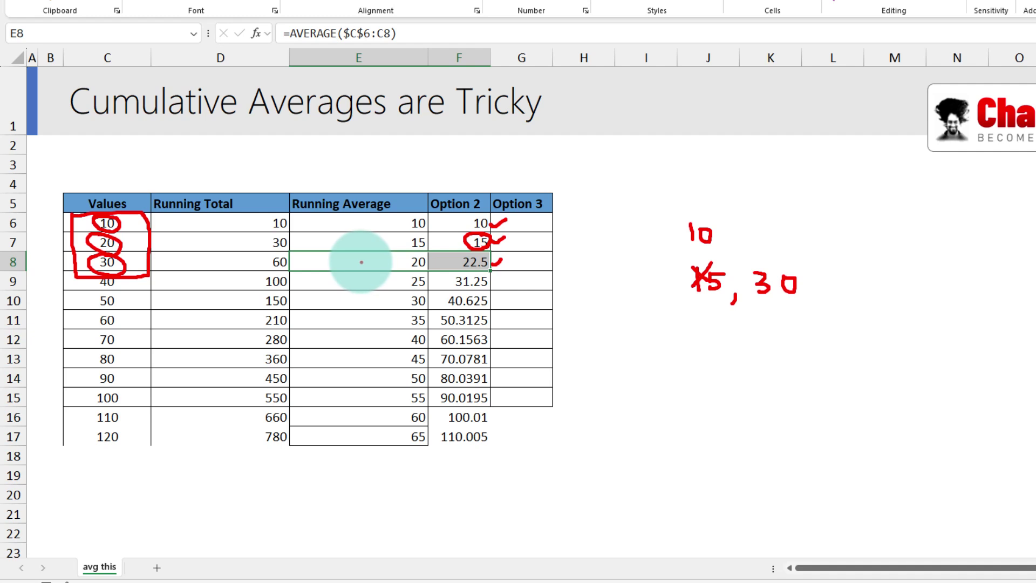
drag(143, 264, 163, 258)
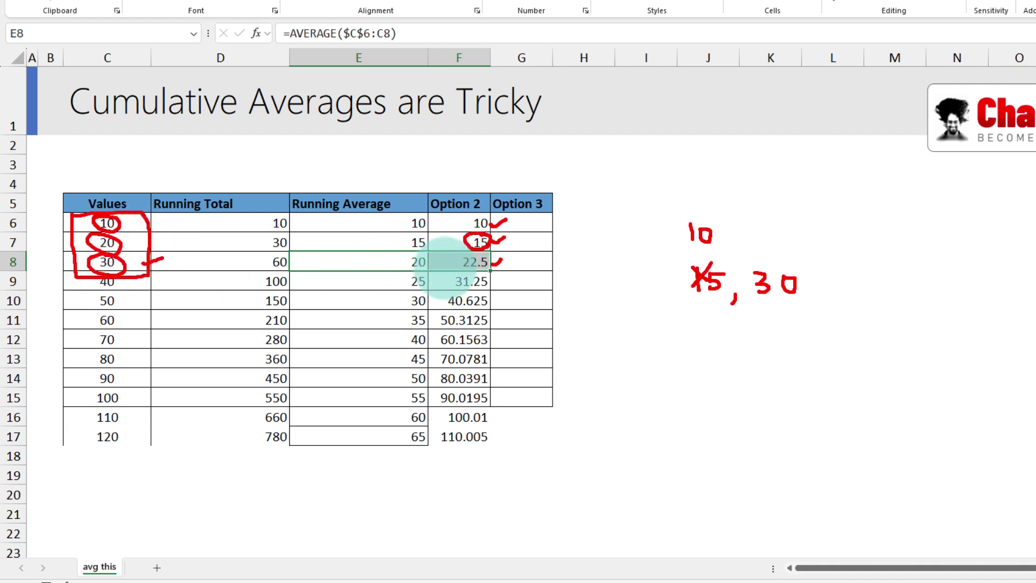
drag(449, 264, 454, 261)
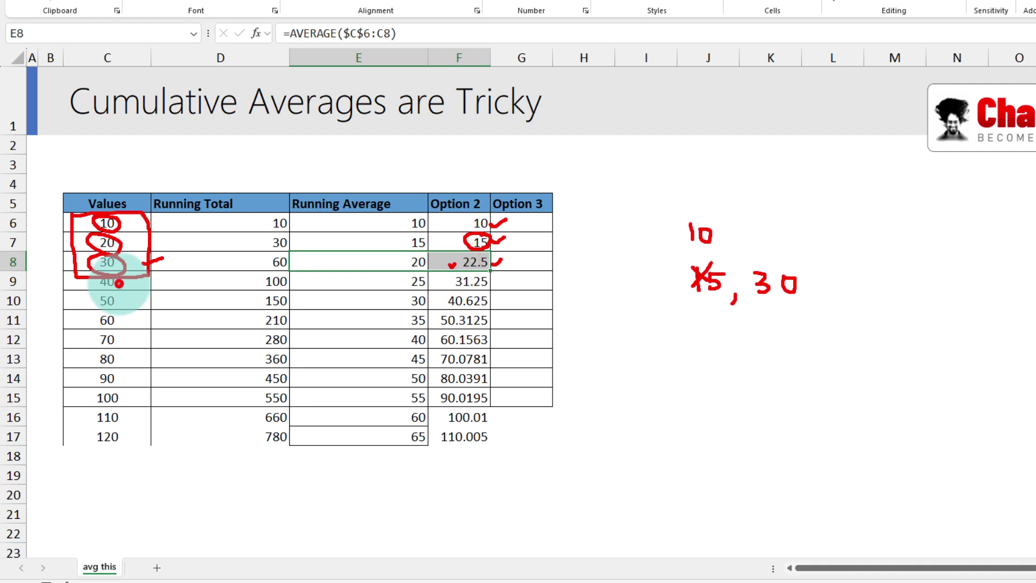
drag(118, 283, 128, 280)
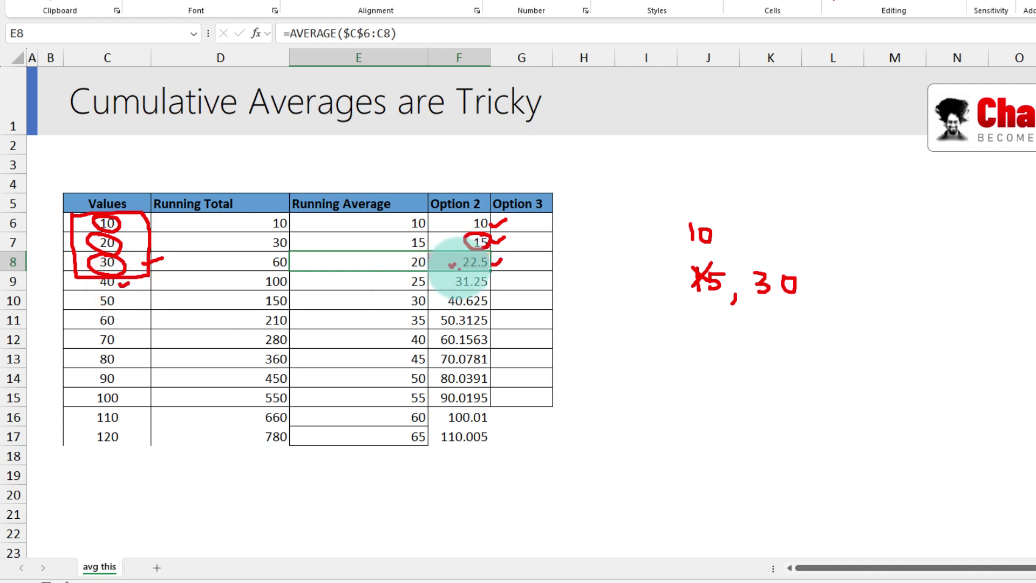
drag(438, 283, 446, 283)
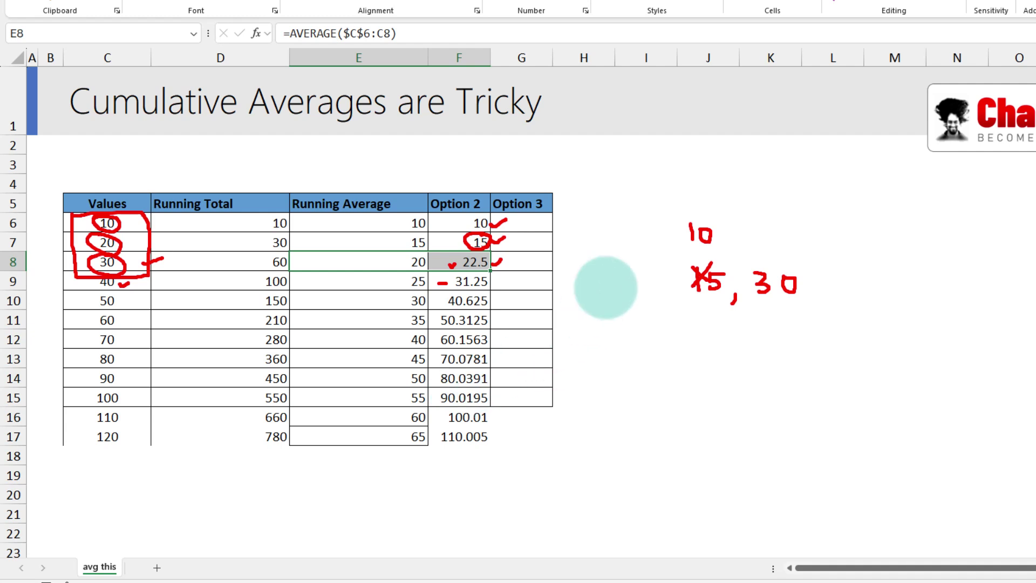
key(Escape)
- Change F6's formula to =SCAN(0,C6:C17,AVERAGE) with an initial value of 0
click(469, 224)
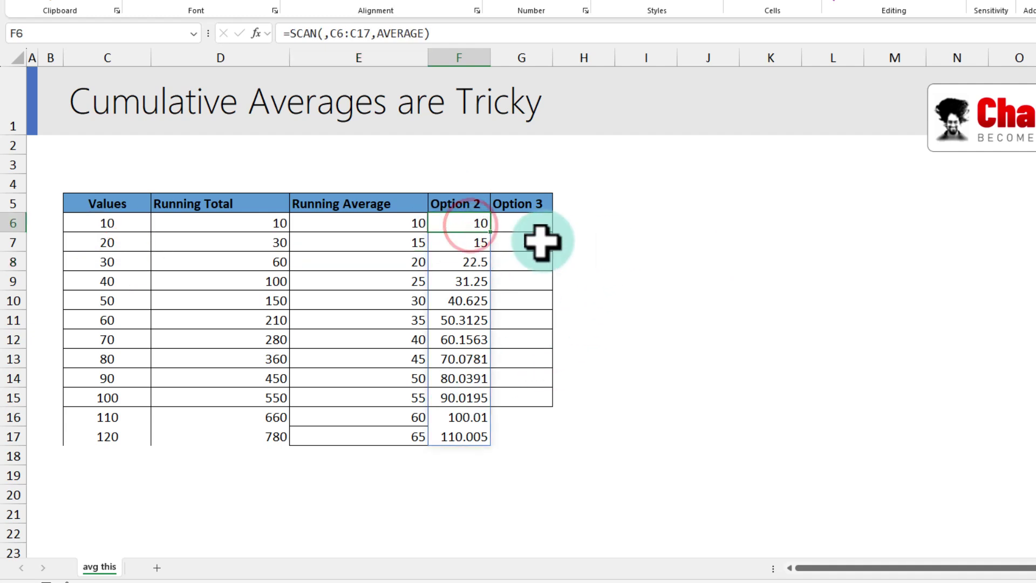
key(F2)
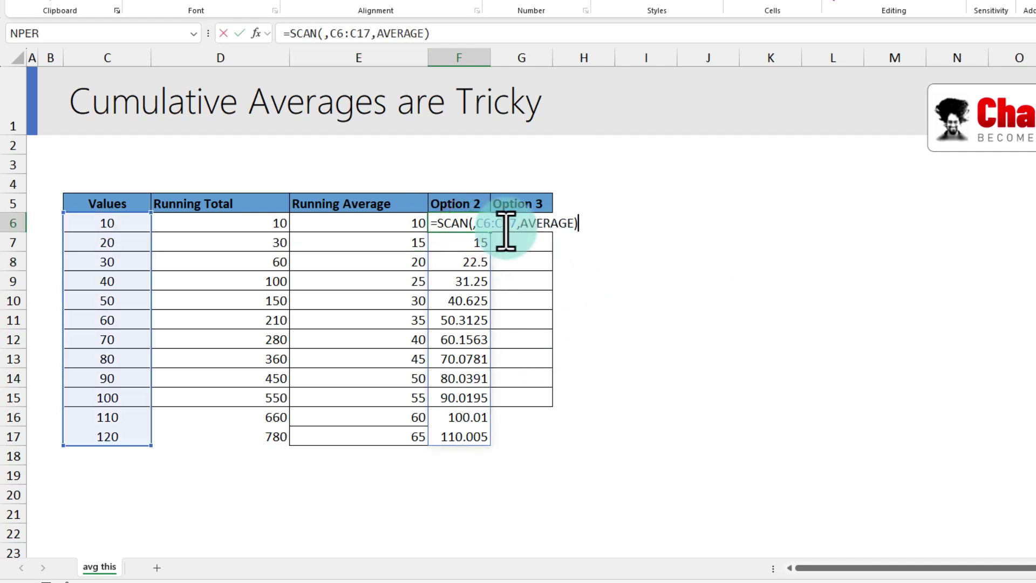
click(470, 223)
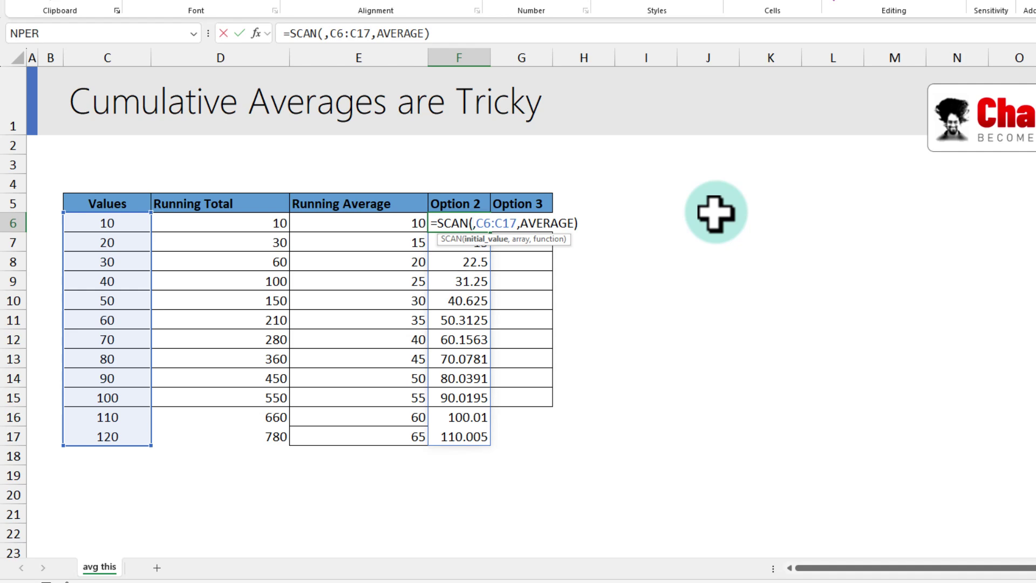
text(0)
key(Return)
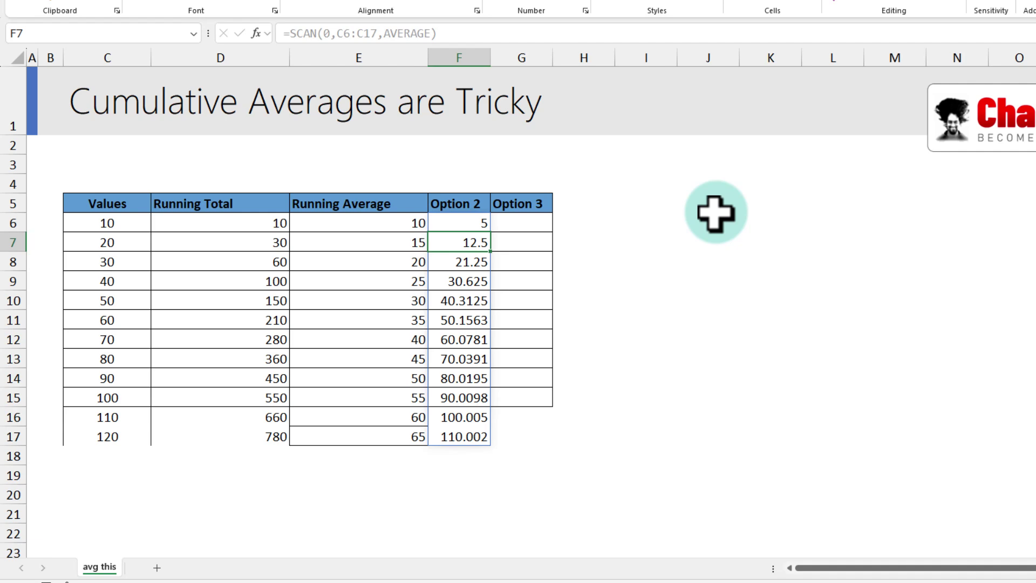
click(84, 223)
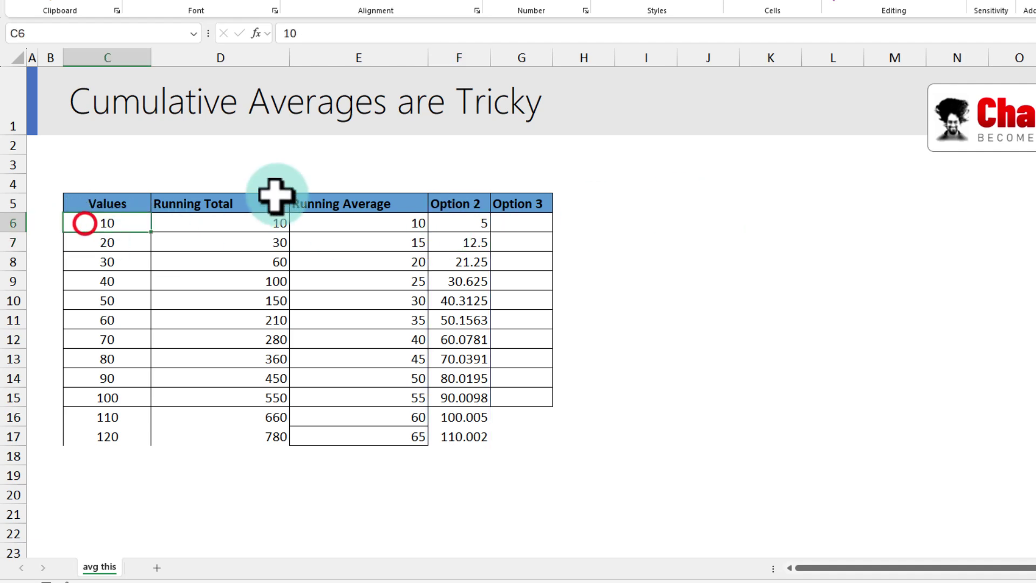
- Delete the Option 2 formula from F6, clearing its spilled results
click(471, 222)
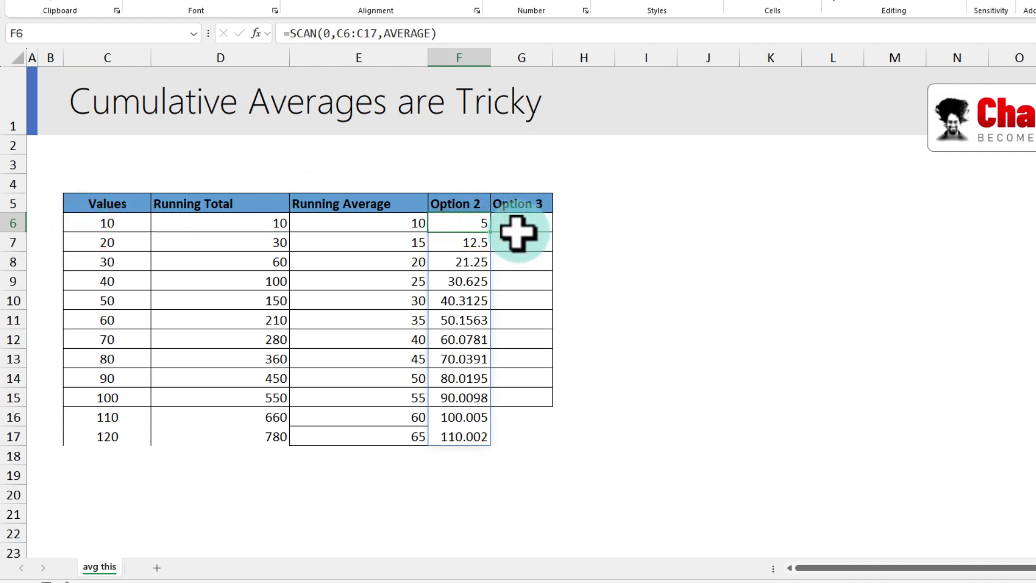
key(F2)
drag(435, 221, 586, 220)
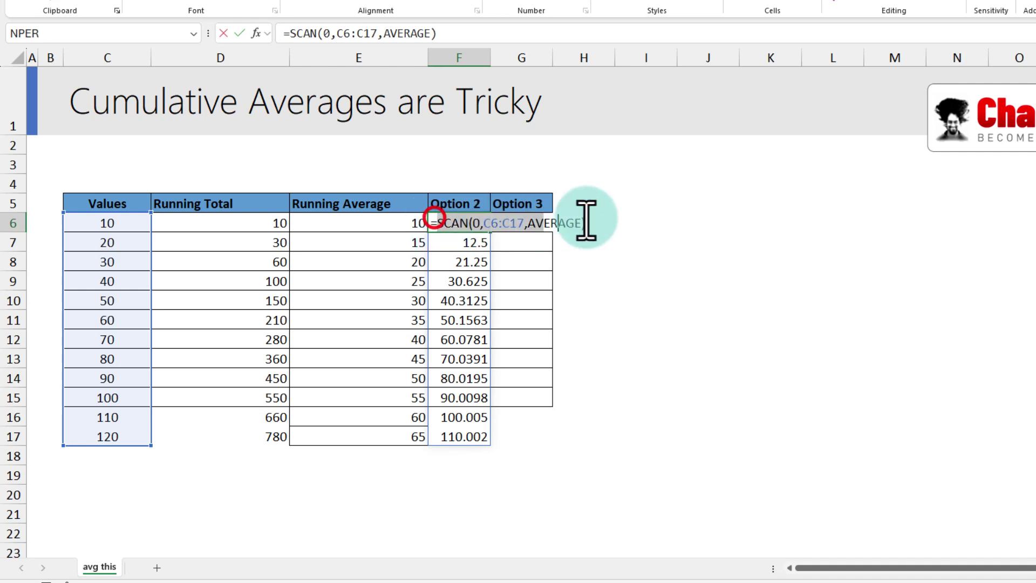
key(shift+End)
text(=)
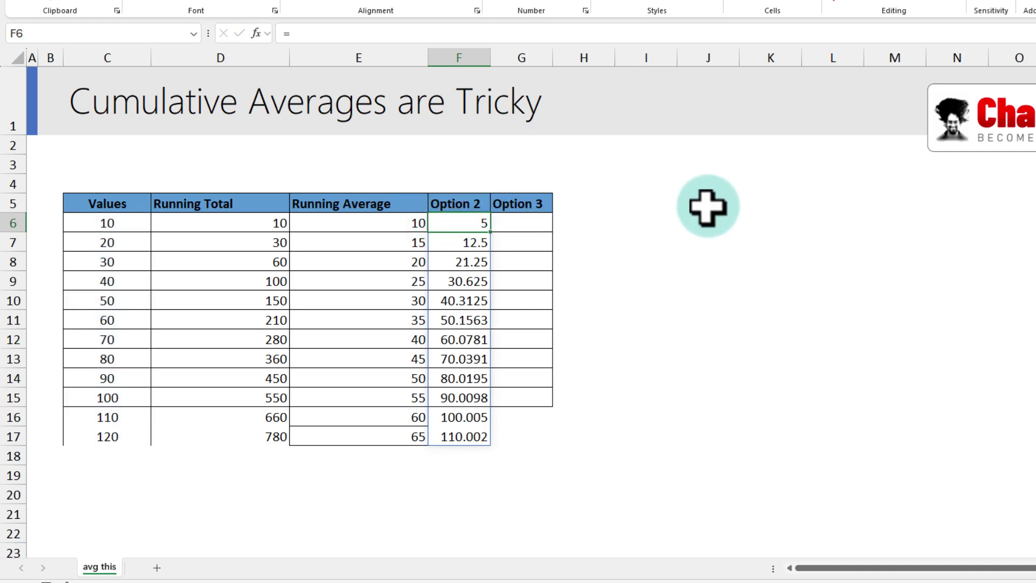
key(Delete)
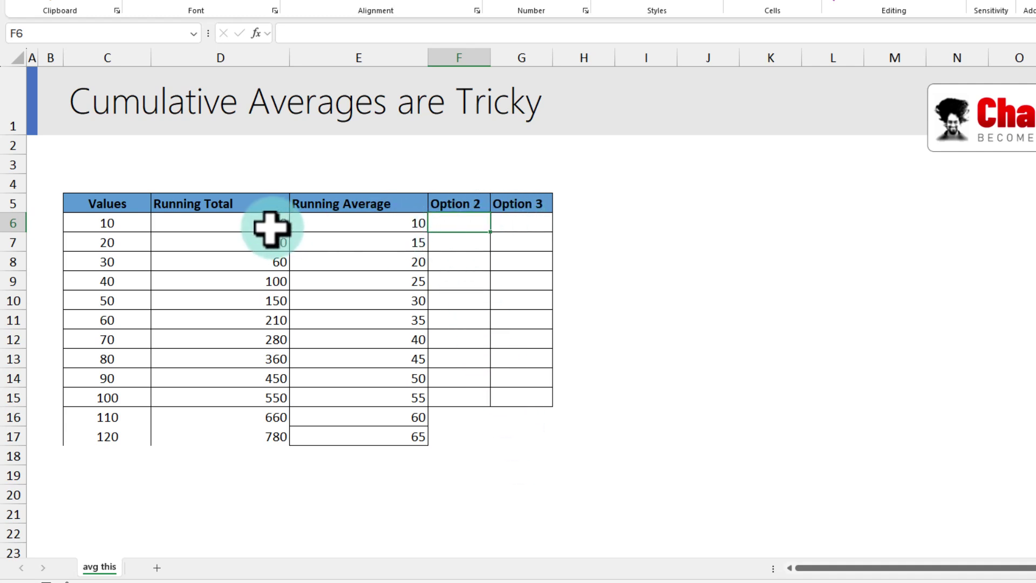
drag(271, 227, 254, 437)
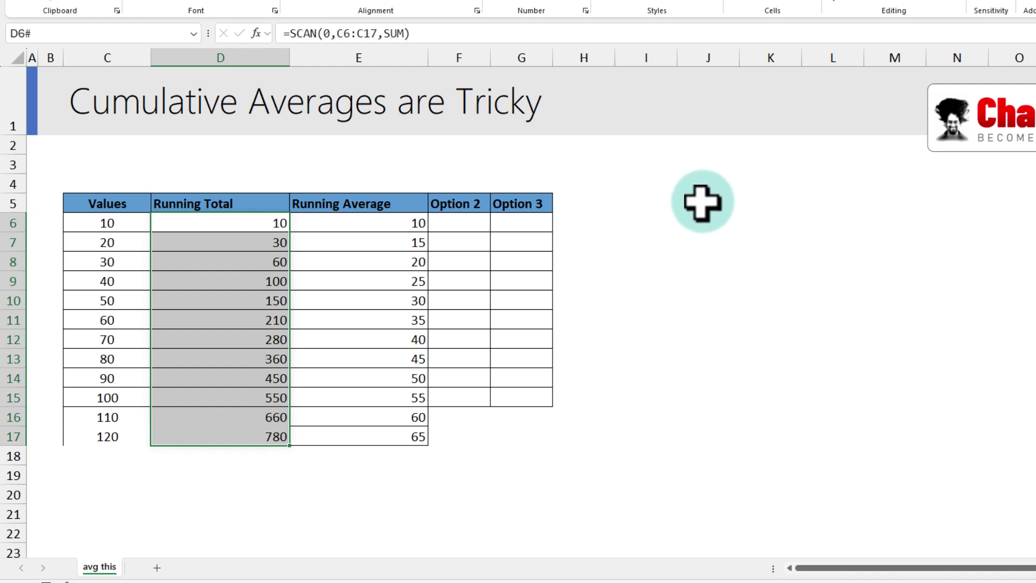
click(703, 204)
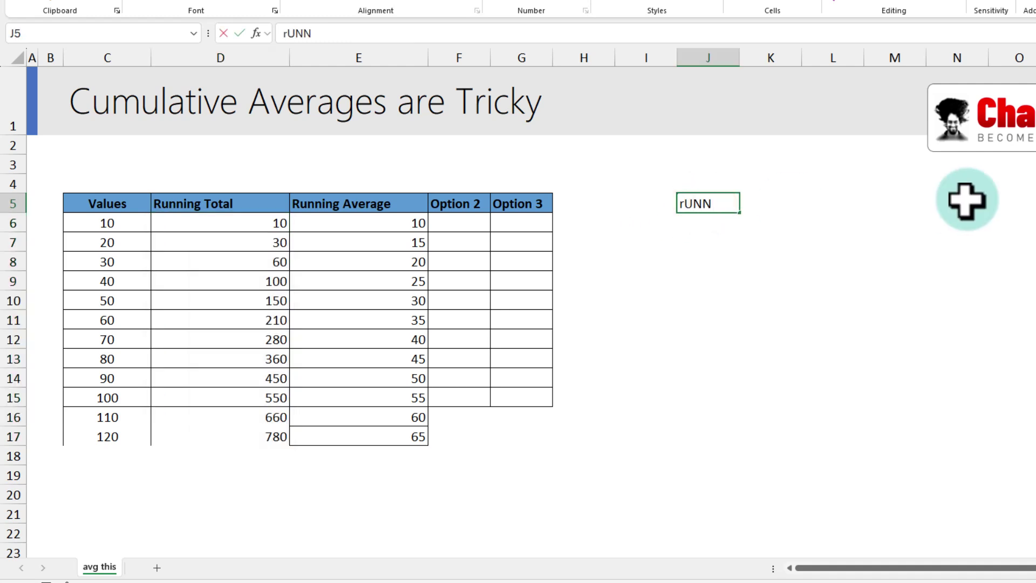
- Head J5 'Running Count' and start a SCAN over C6:C17 with initial value 0 in J6
text(Running Count)
key(Return)
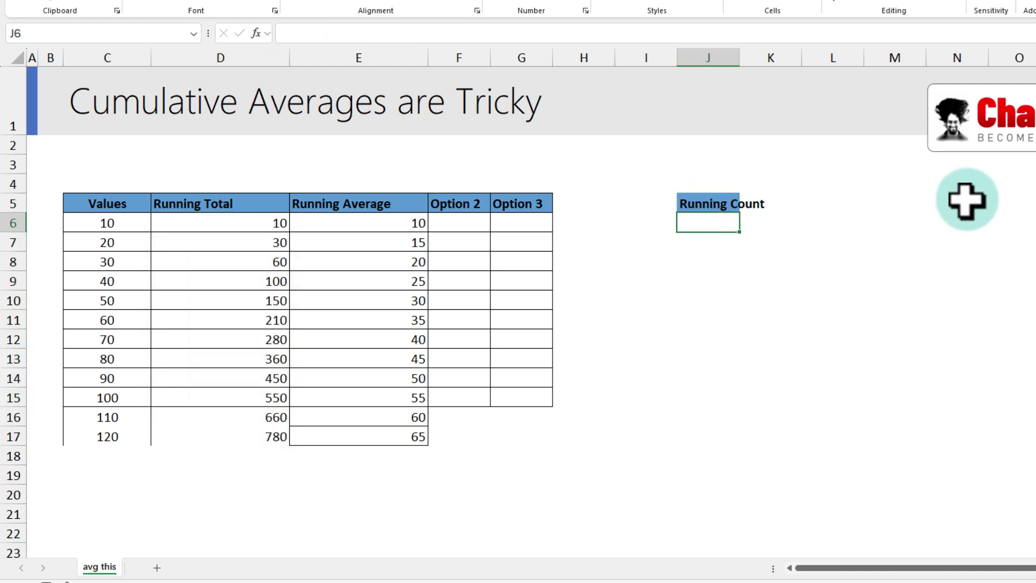
text(=SCAN()
key(Left)
key(Left)
key(Left)
key(Left)
key(Left)
key(Left)
key(Left)
key(ctrl+shift+Down)
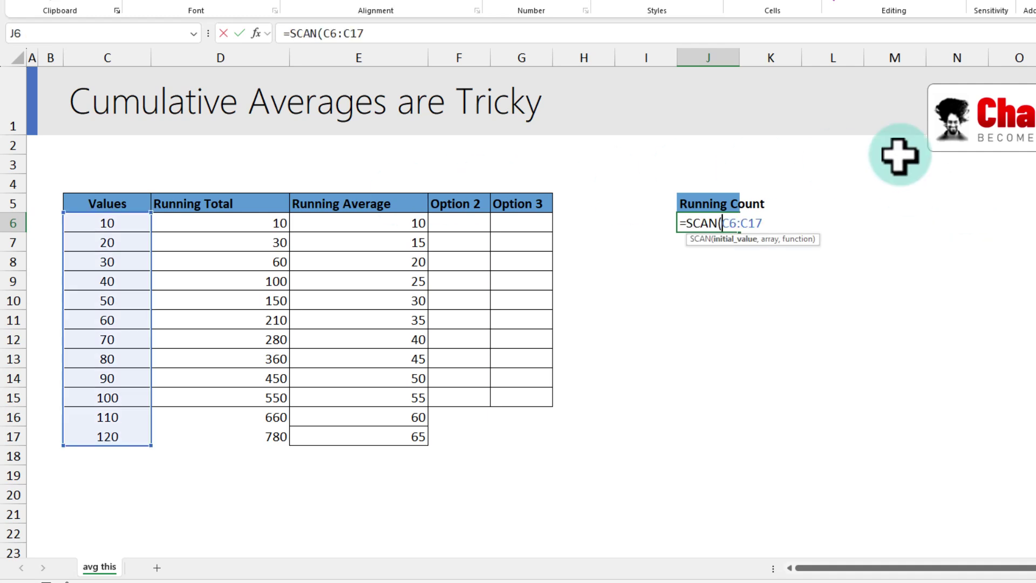
text(0,)
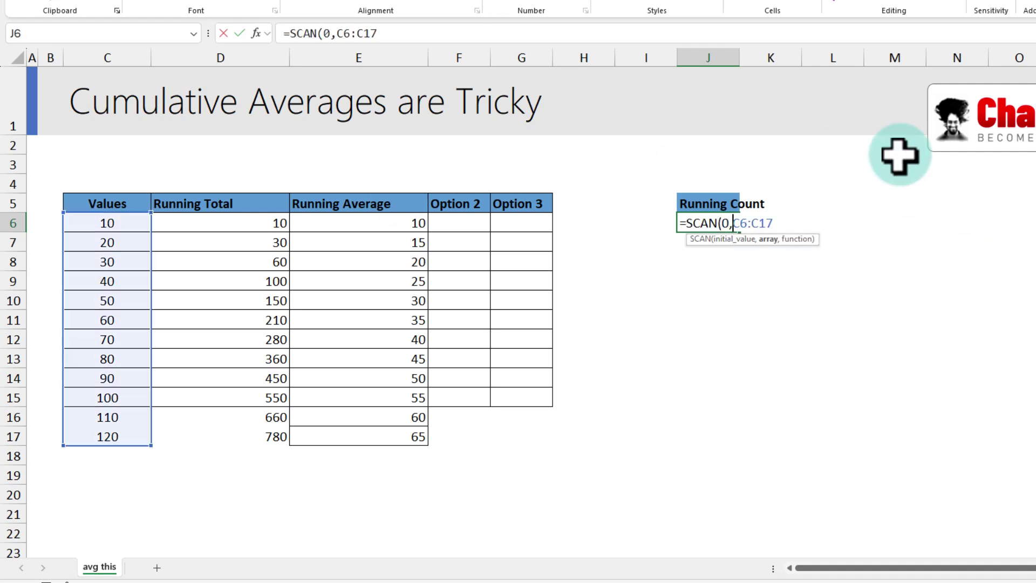
click(775, 222)
text(,)
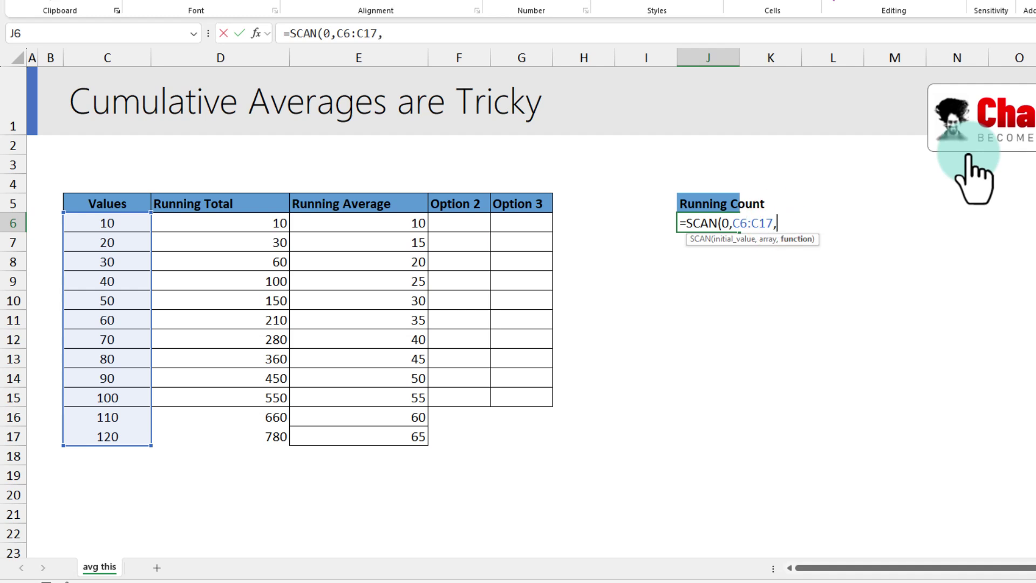
text(lam)
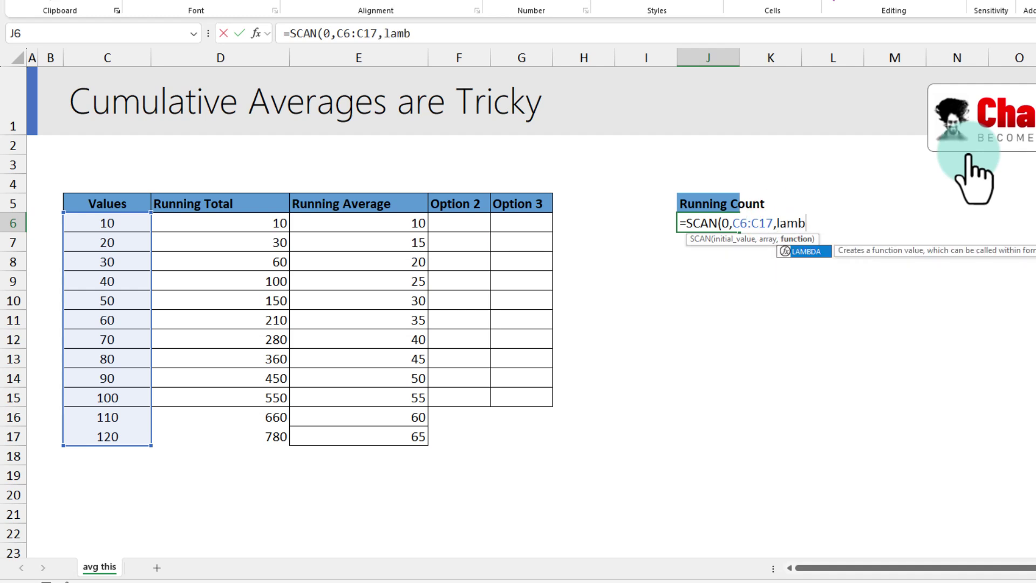
text(b)
key(Tab)
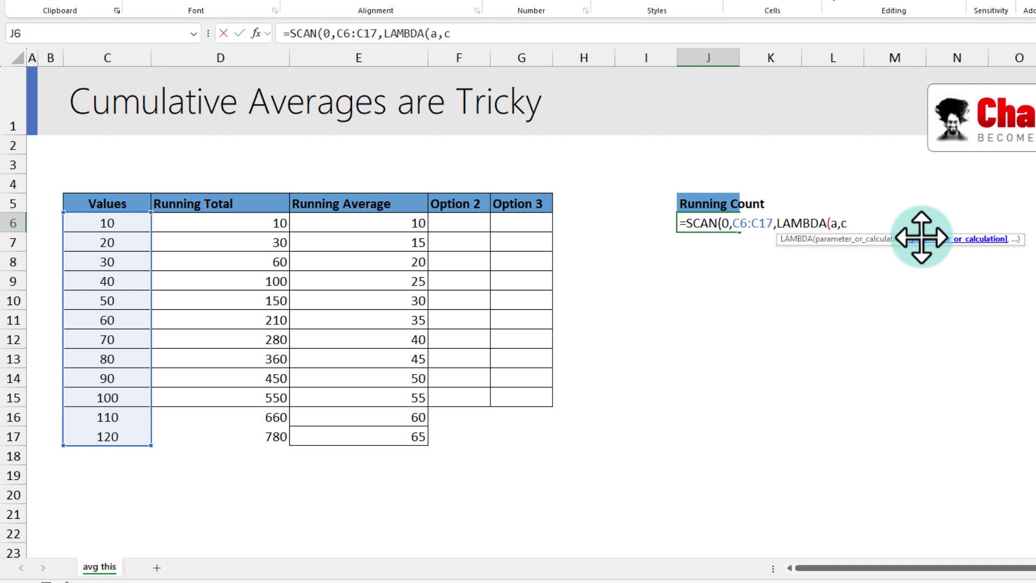
- Finish it with LAMBDA(a,b,a+1) so J6 spills counts 1 to 12
text(a,c)
key(BackSpace)
text(b)
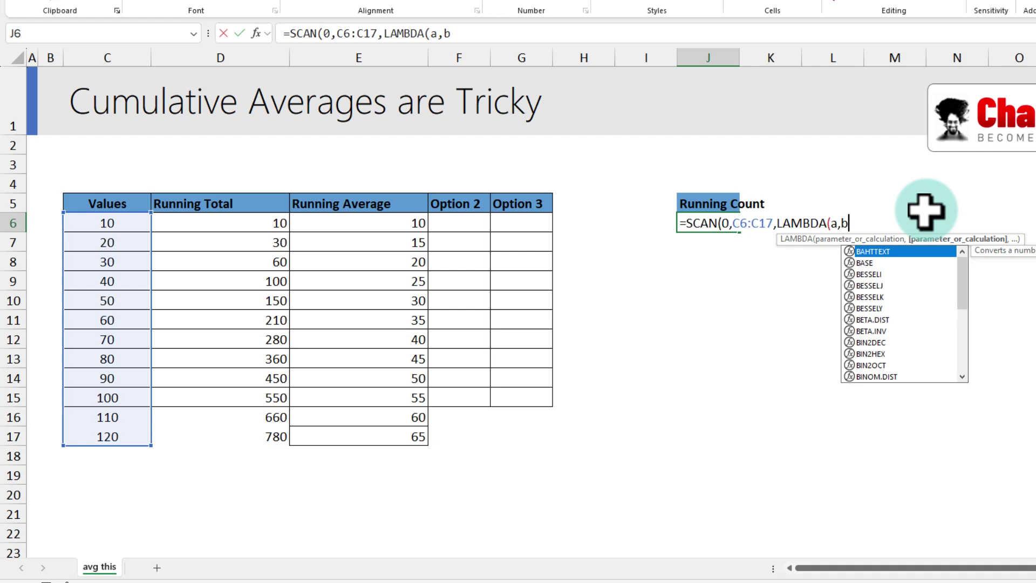
text(,)
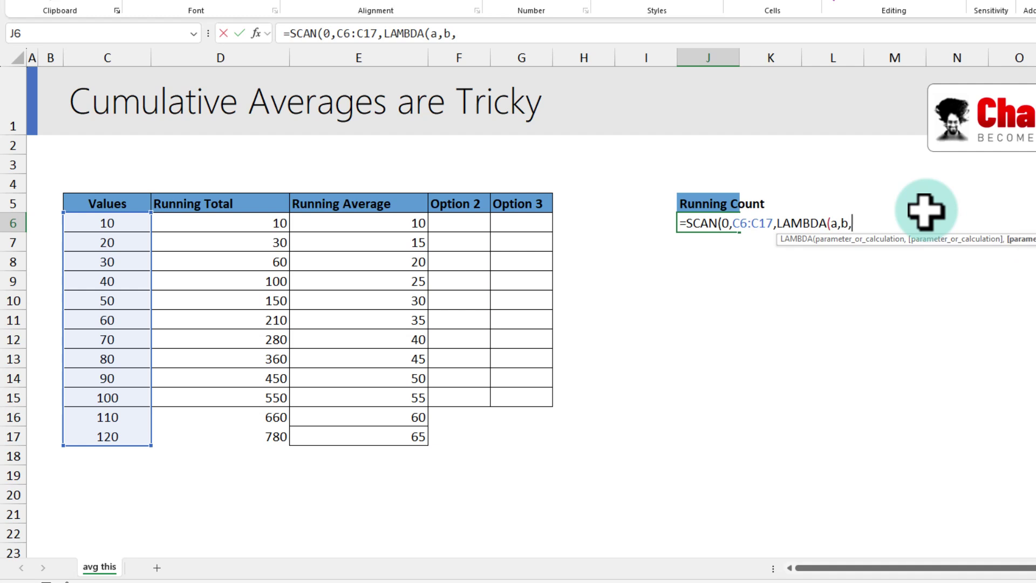
text(a)
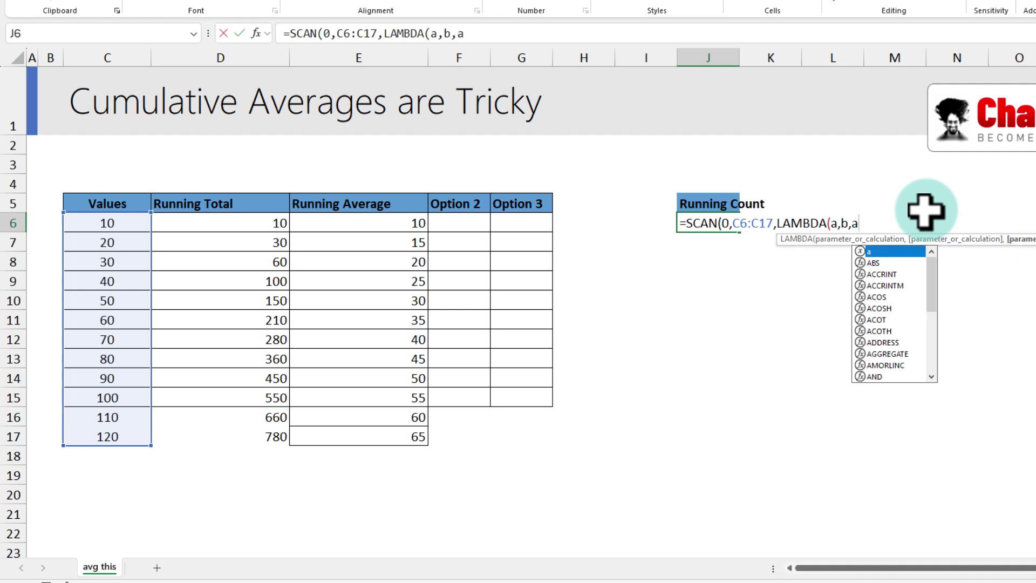
text(+1))
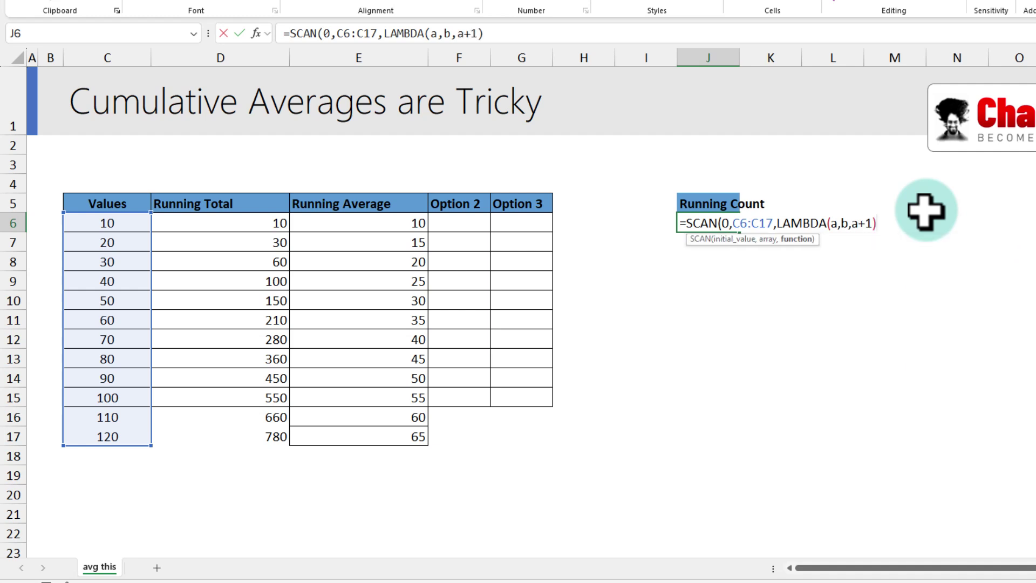
text())
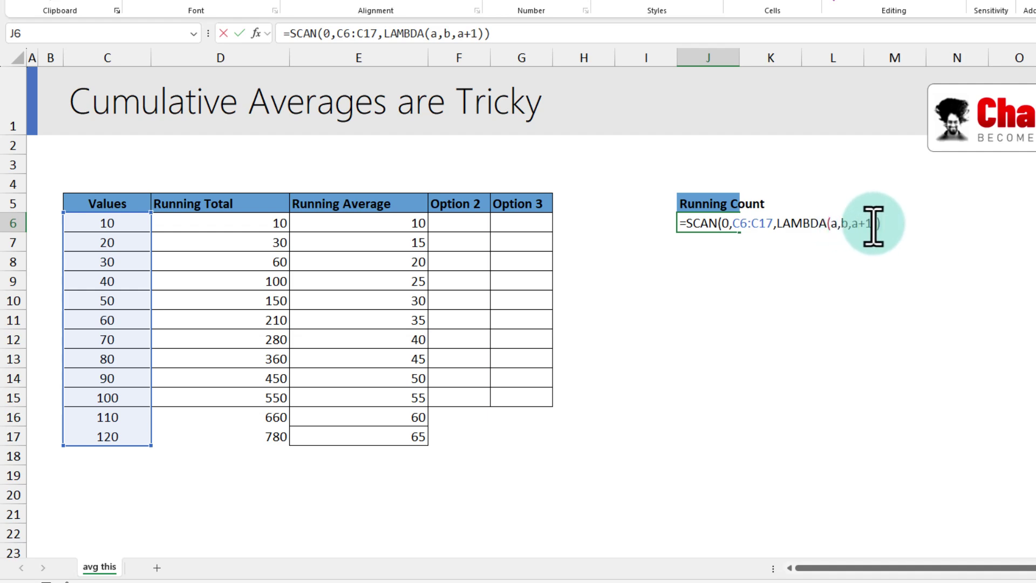
key(Return)
drag(711, 223, 703, 432)
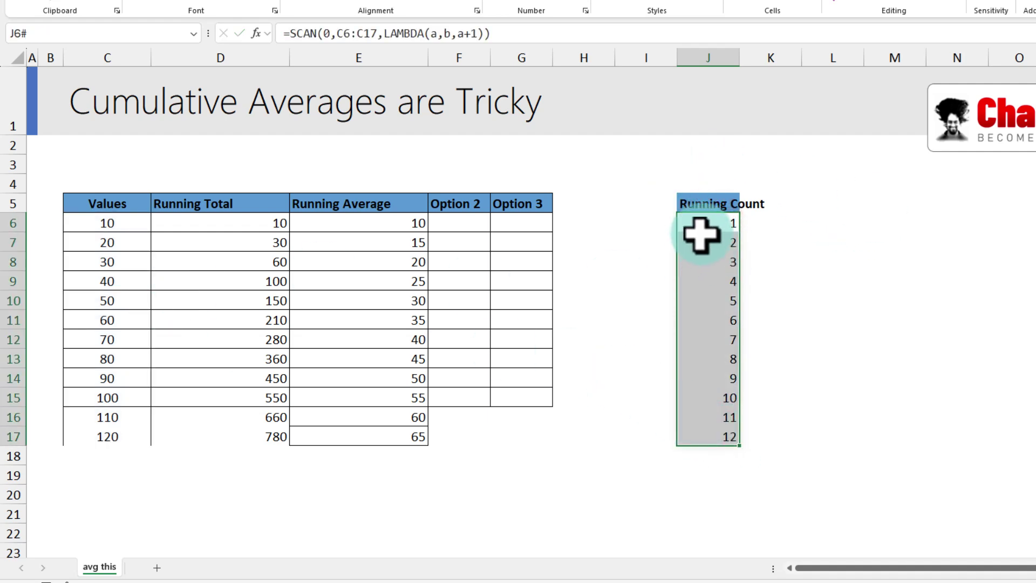
drag(702, 222, 707, 438)
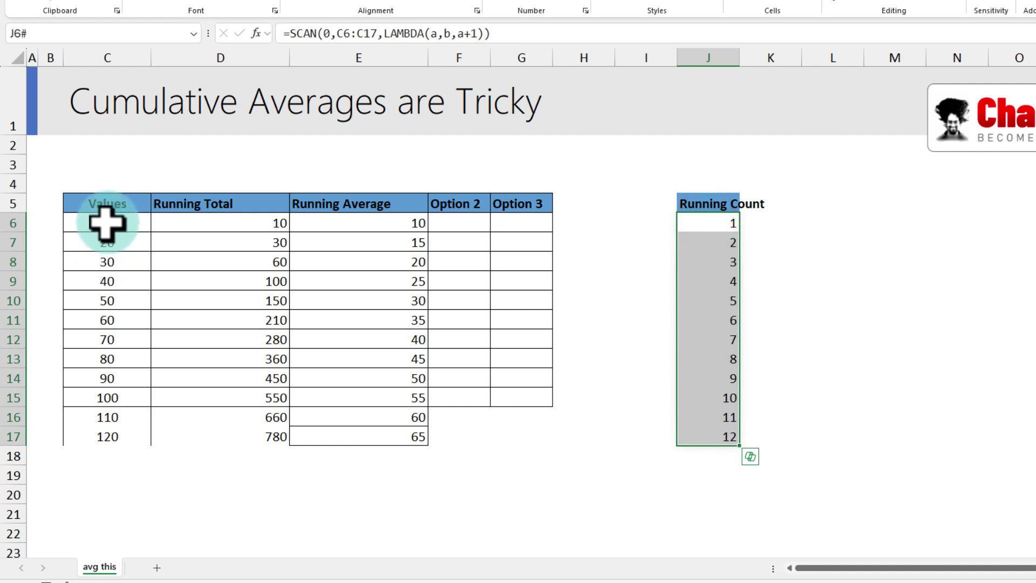
drag(106, 221, 109, 439)
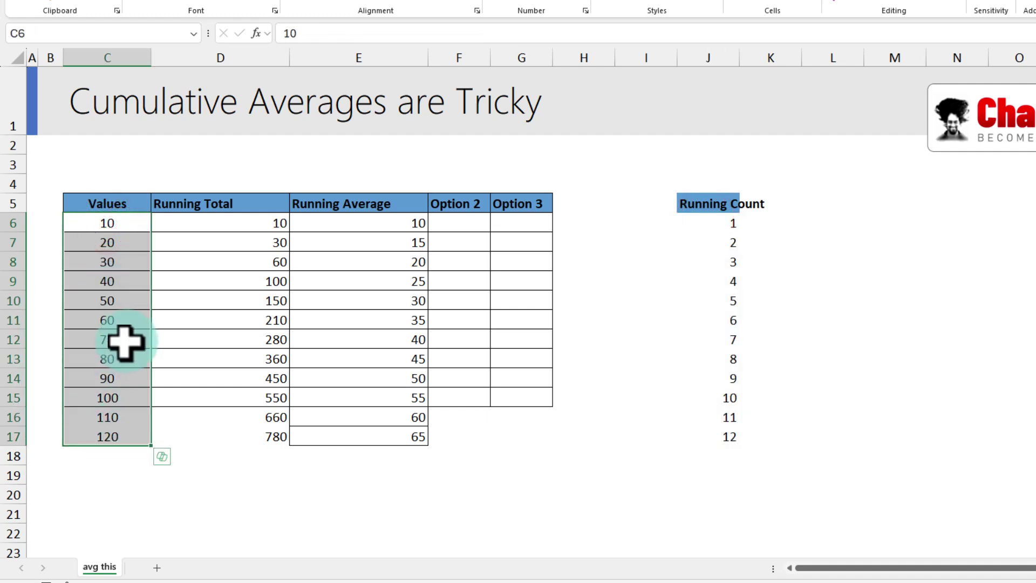
drag(695, 222, 688, 438)
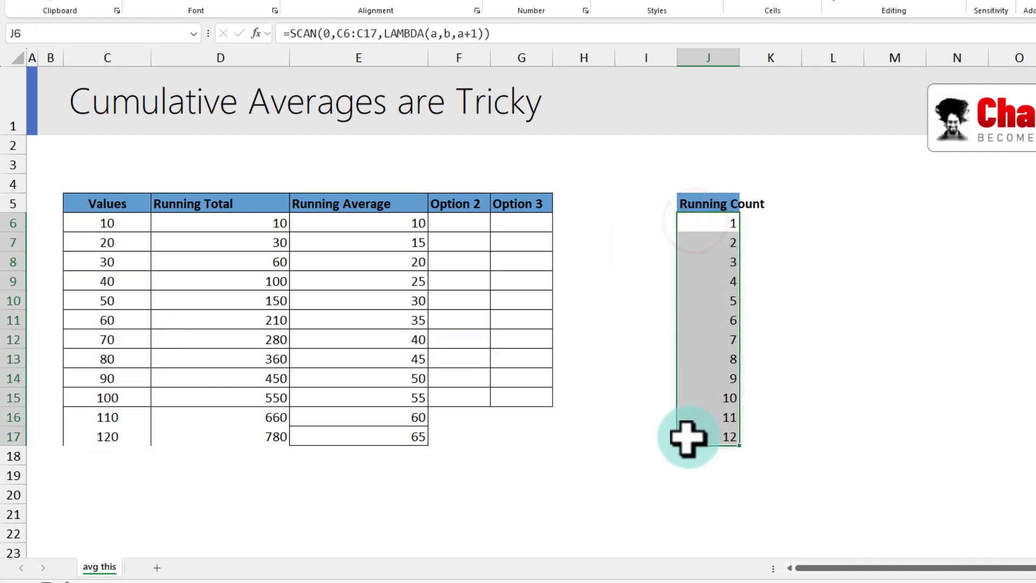
- Head L5 'Running count 2' and enter =SEQUENCE(COUNTA(C6:C17)) in L6, spilling 1 to 12
drag(800, 202, 969, 196)
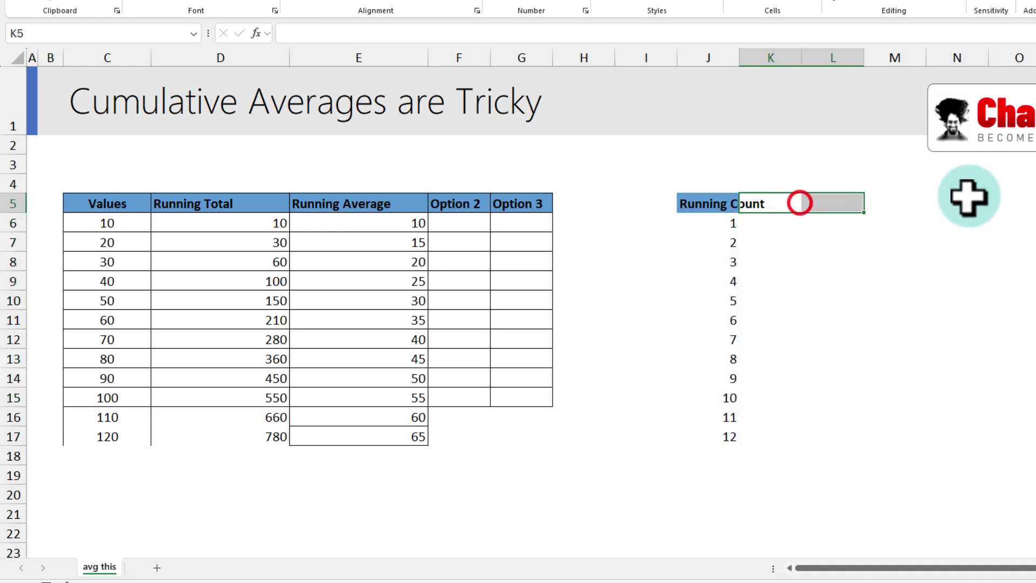
click(802, 203)
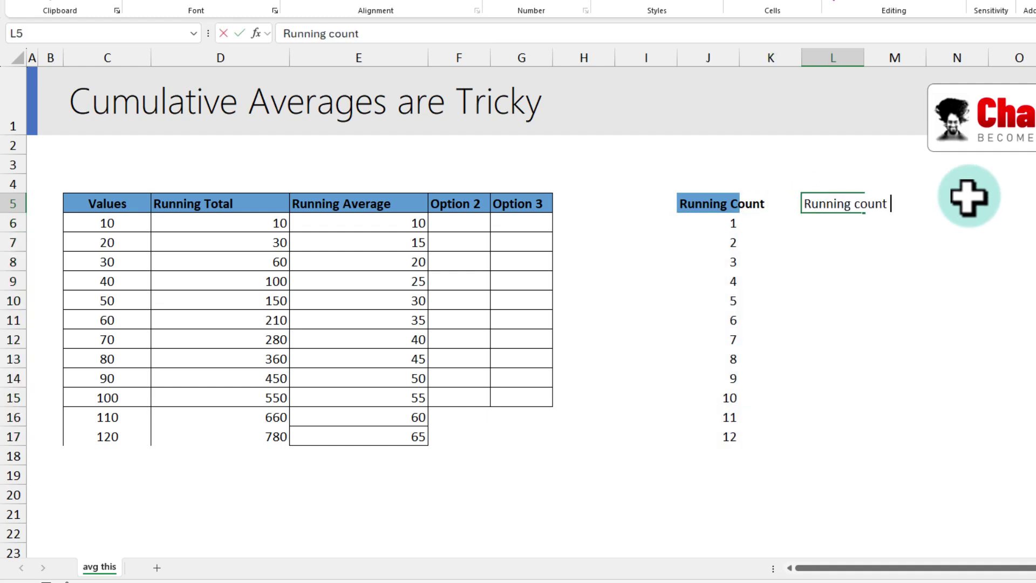
key(Return)
text(=seq)
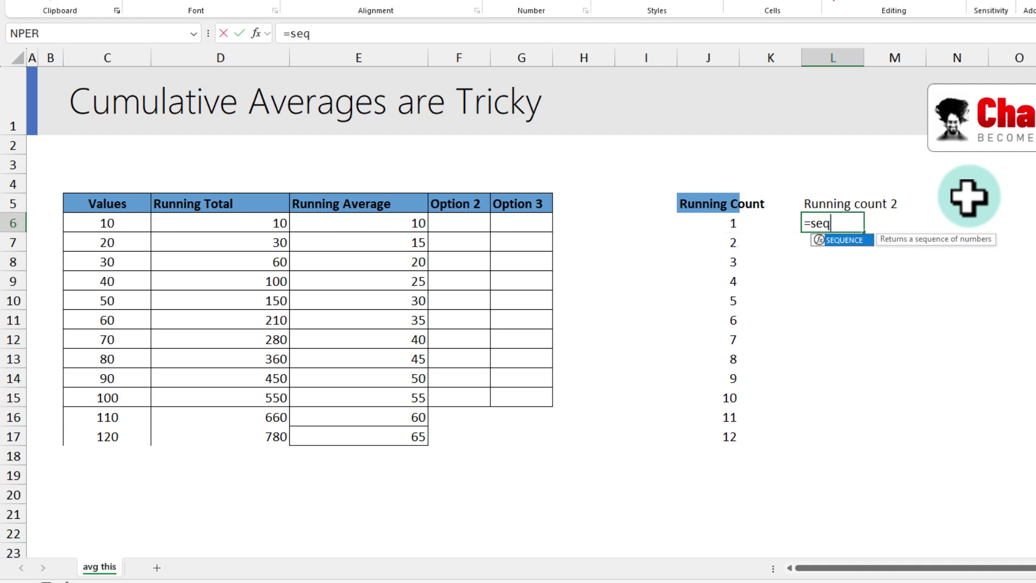
key(Tab)
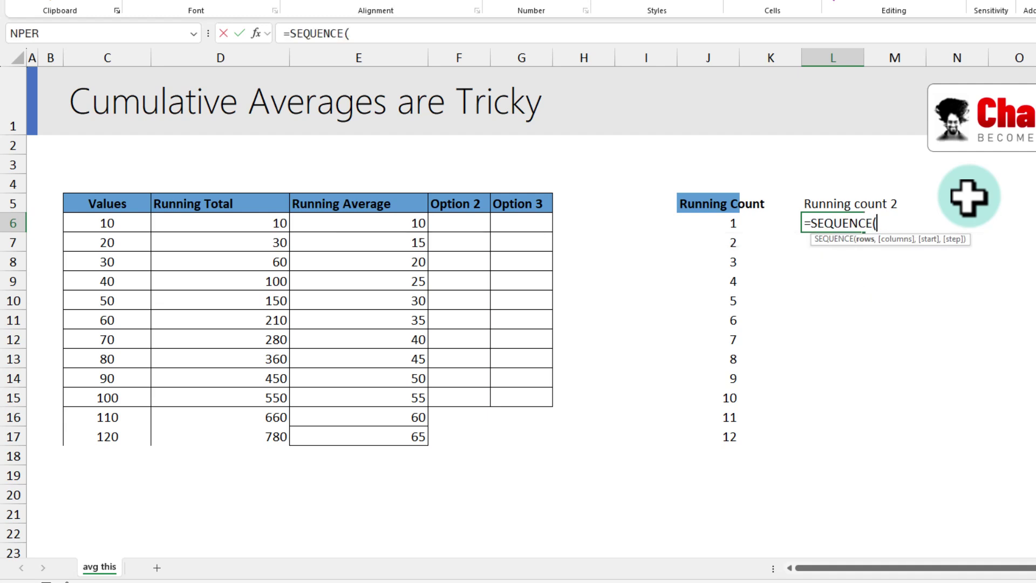
text(counta)
key(Tab)
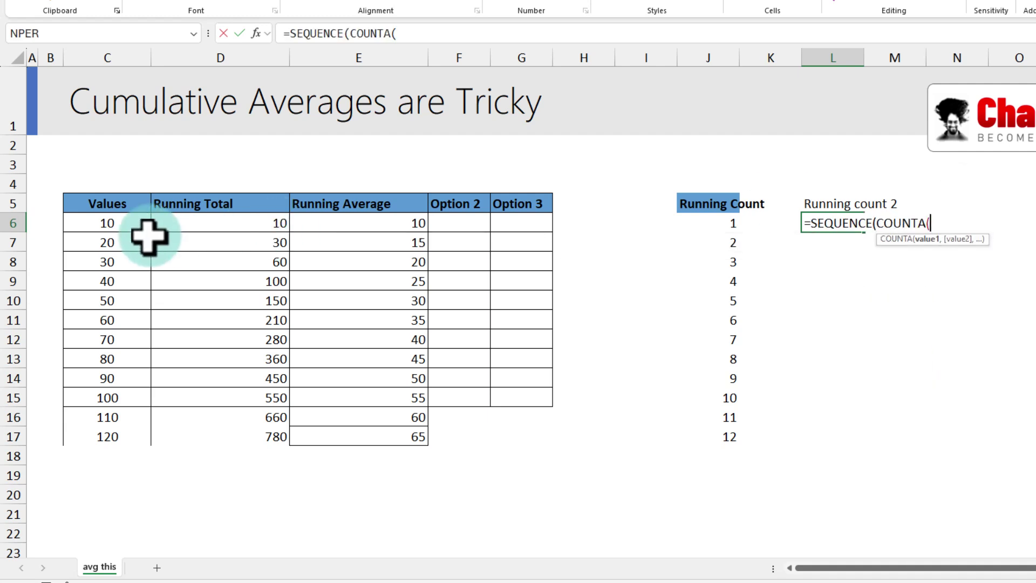
drag(105, 223, 108, 439)
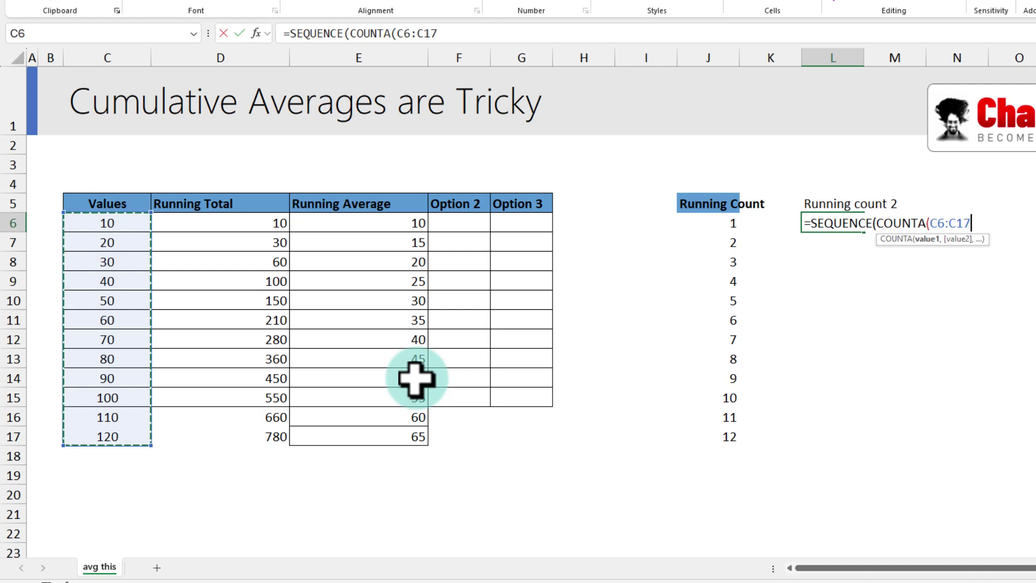
text())
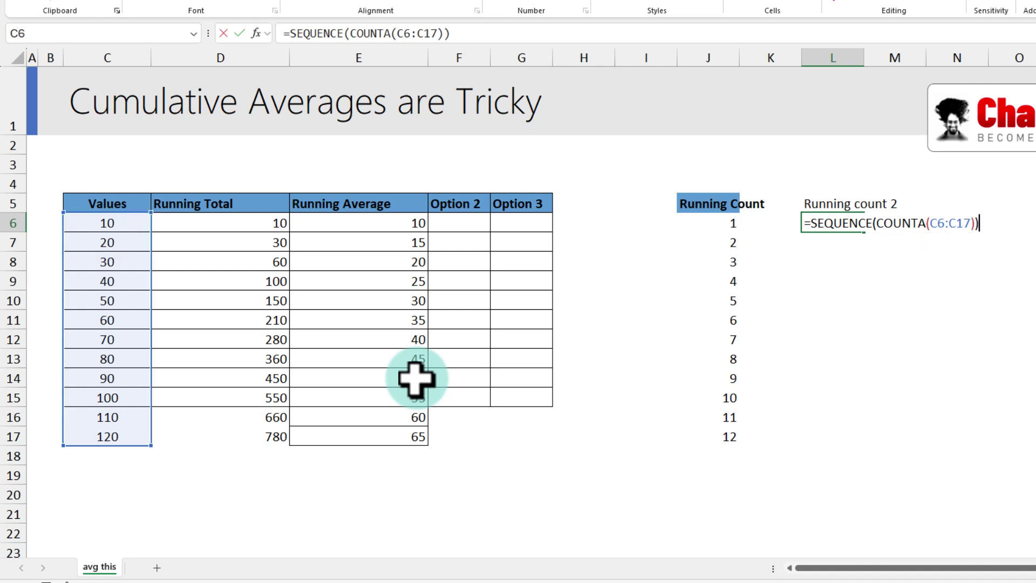
text())
key(Return)
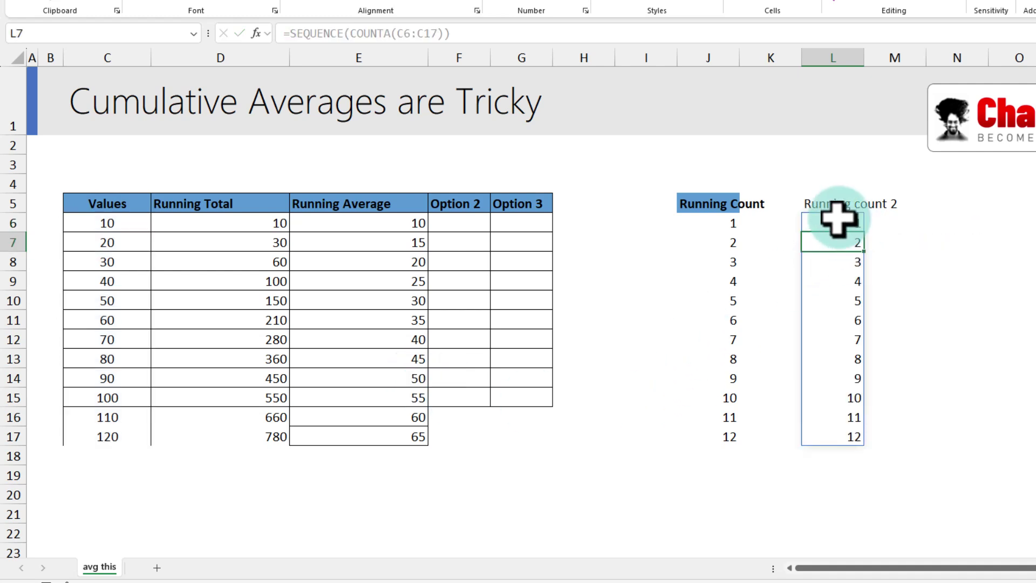
drag(838, 218, 834, 429)
click(722, 221)
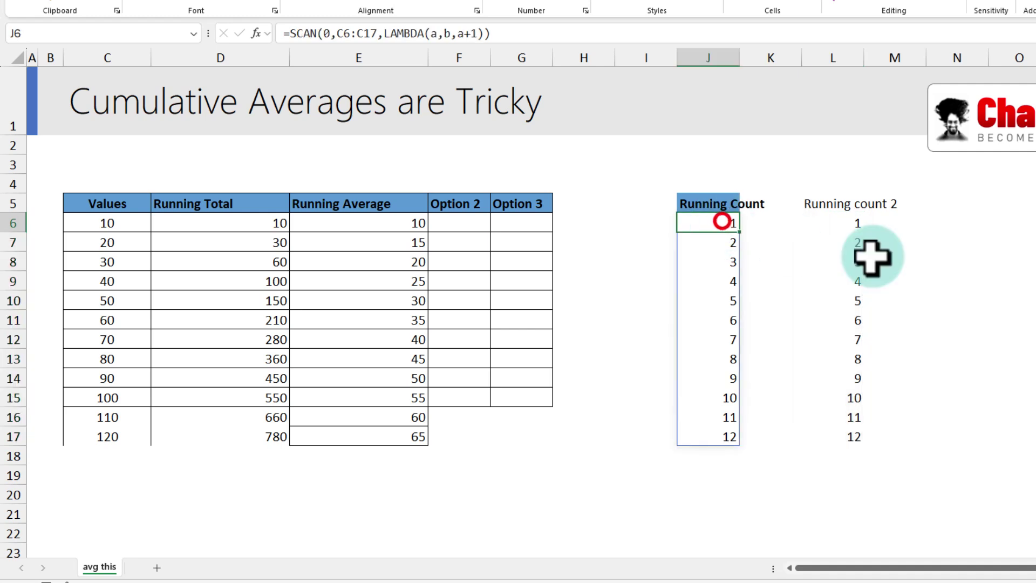
key(F2)
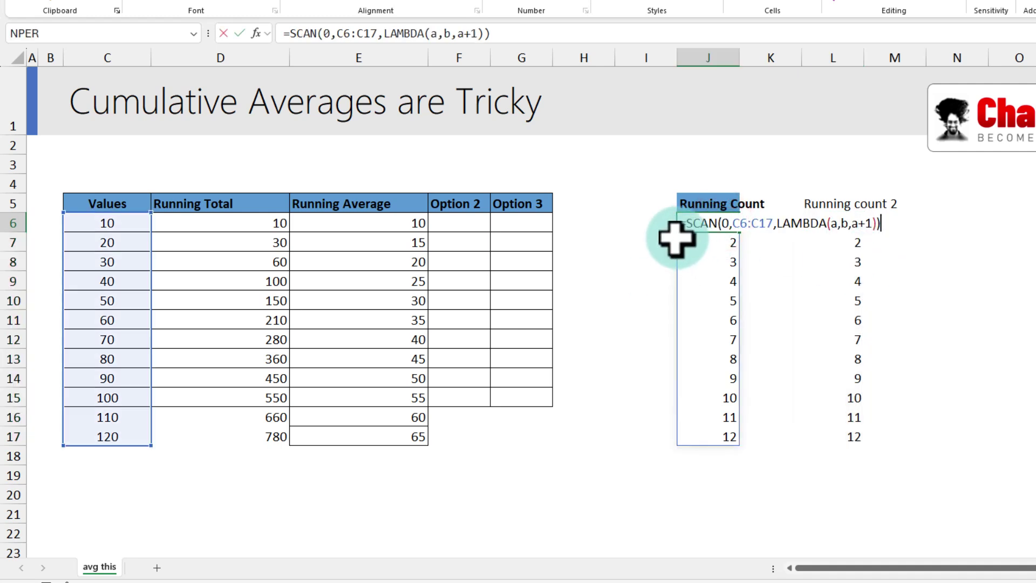
key(Escape)
key(F2)
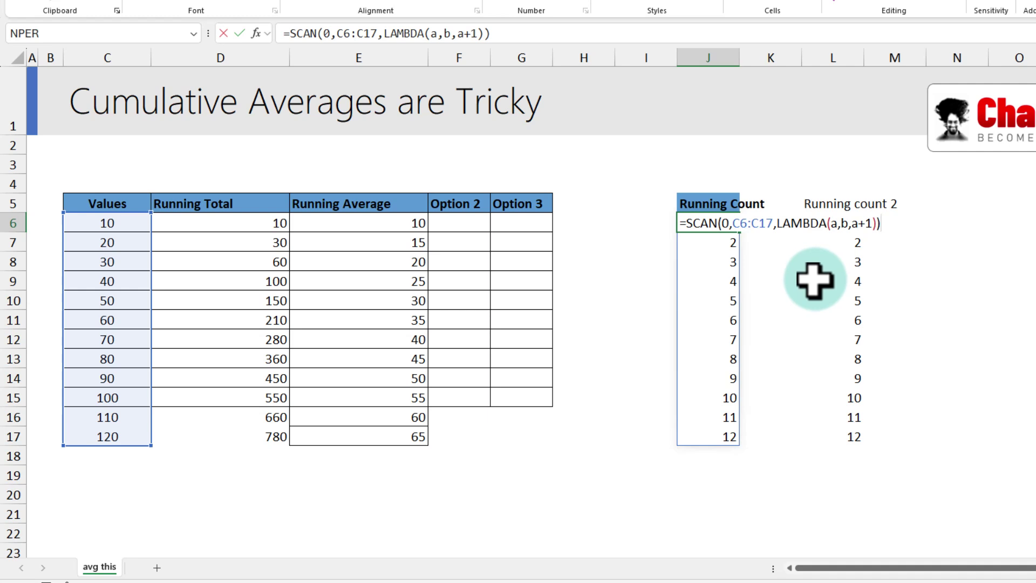
key(Escape)
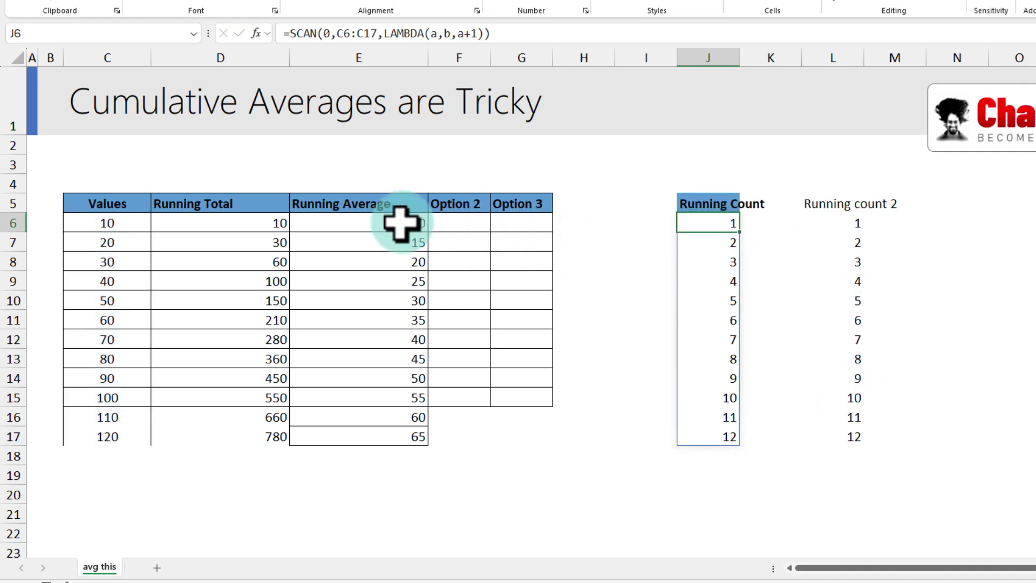
drag(250, 222, 254, 437)
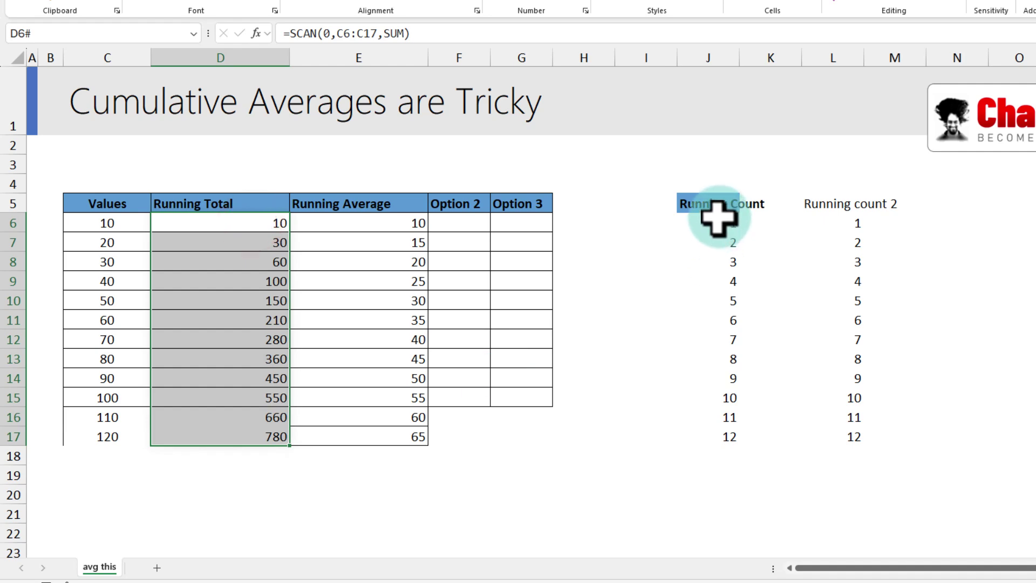
drag(707, 221, 696, 448)
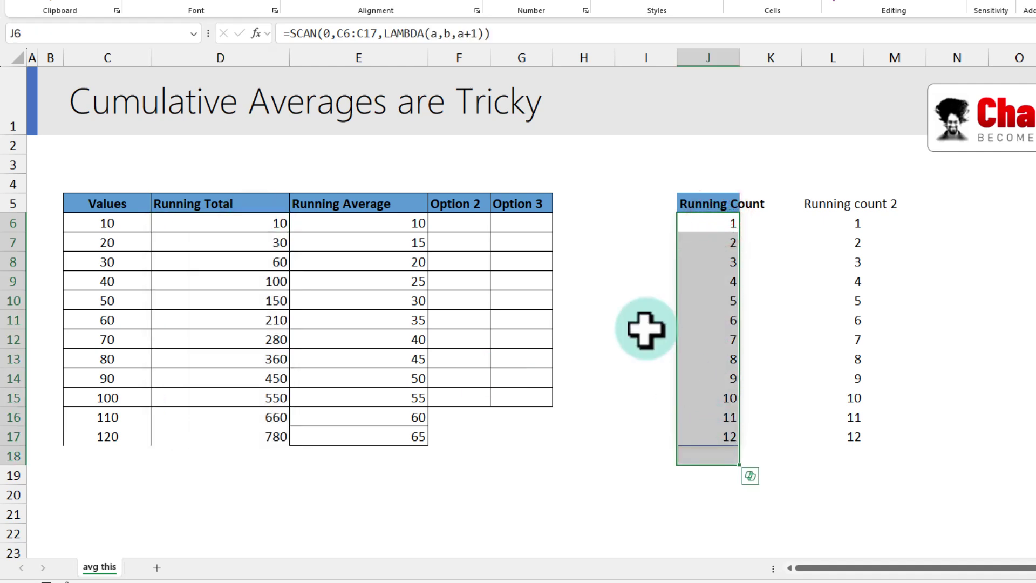
click(480, 220)
- Enter =SCAN(0,C6:C17,SUM)/SCAN(0,C6:C17,LAMBDA(a,b,a+1)) in F6 and compare with Running Average
text(=)
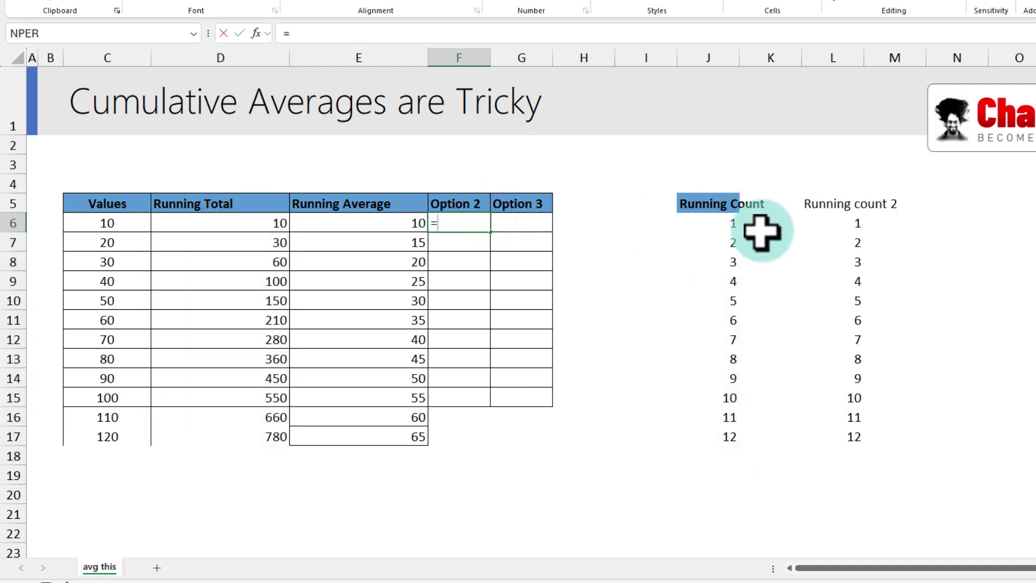
text(scan)
key(Tab)
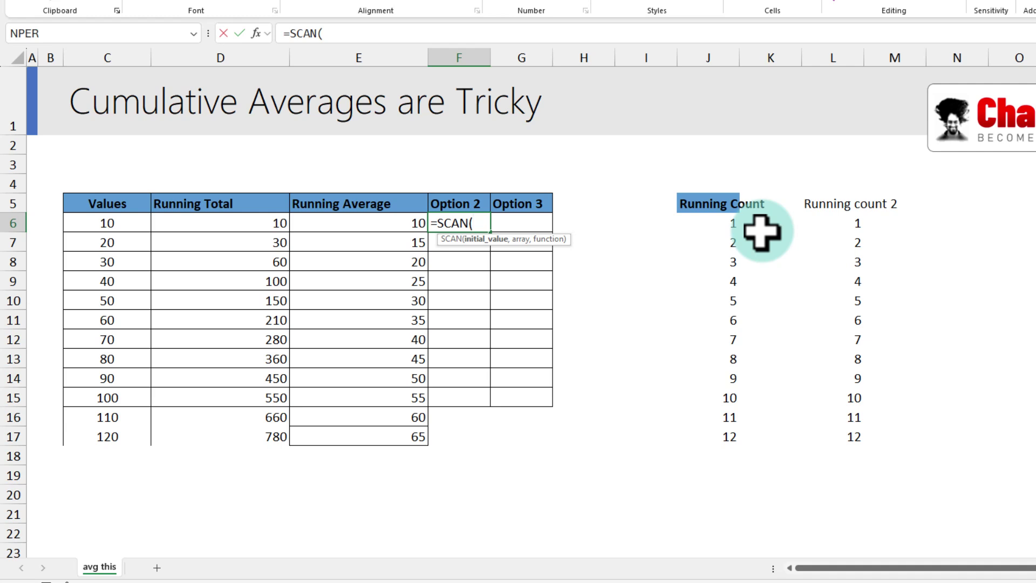
drag(100, 223, 111, 436)
text(,sum))
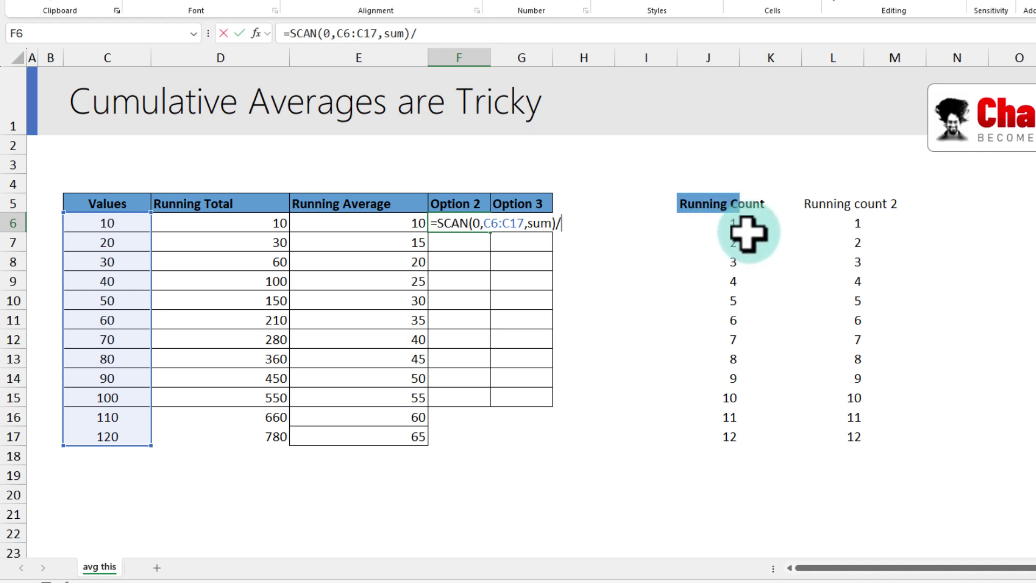
text(/scan)
key(Tab)
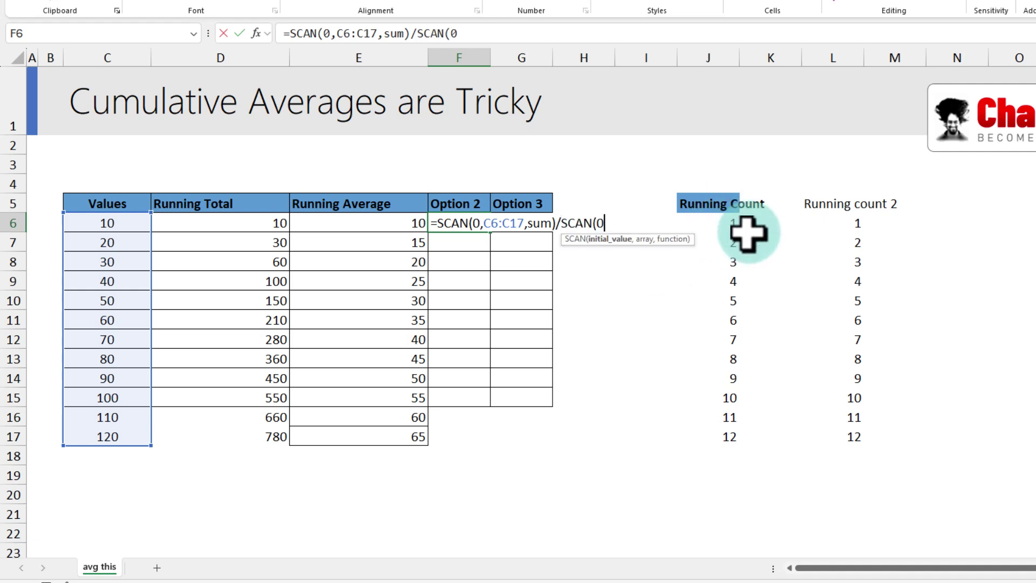
text(0,)
drag(127, 218, 127, 436)
text(,)
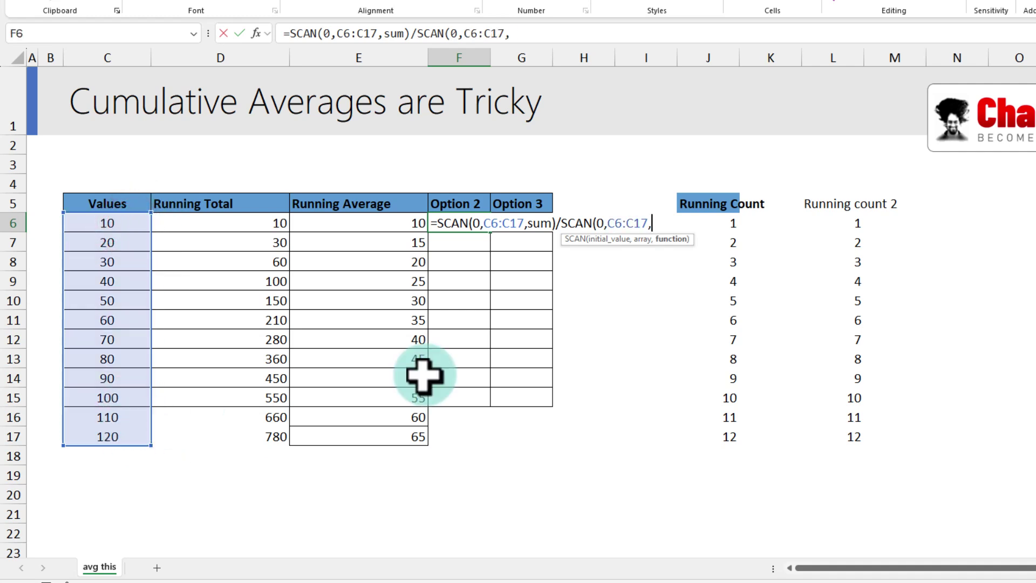
text(lambda()
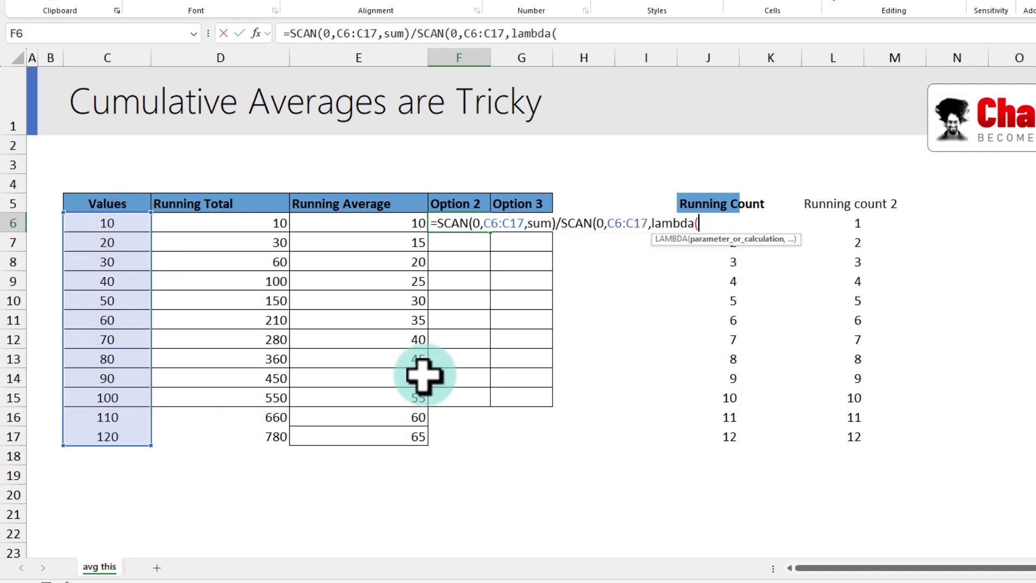
text(a,b,a+1)))
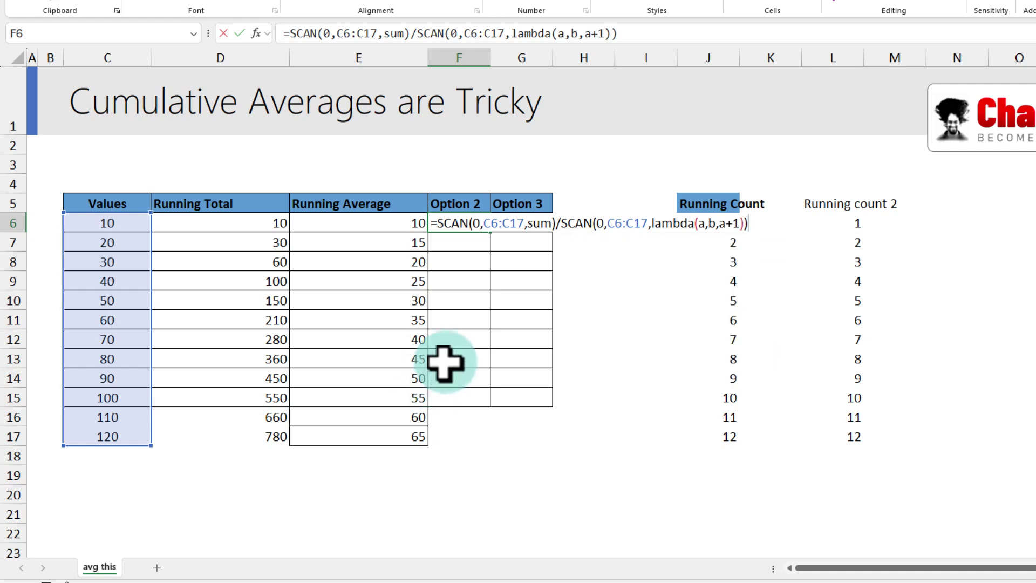
key(Return)
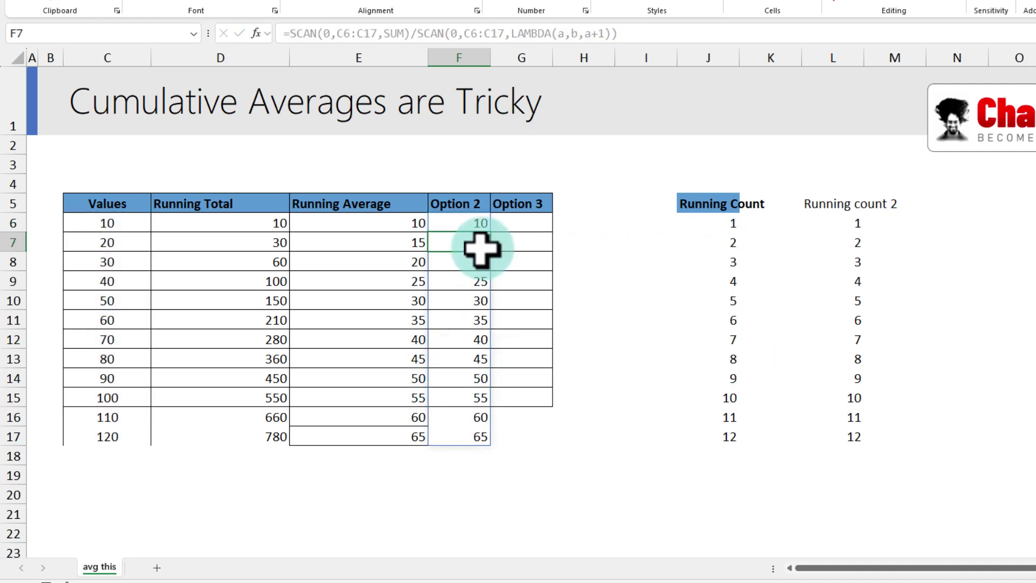
drag(472, 221, 462, 436)
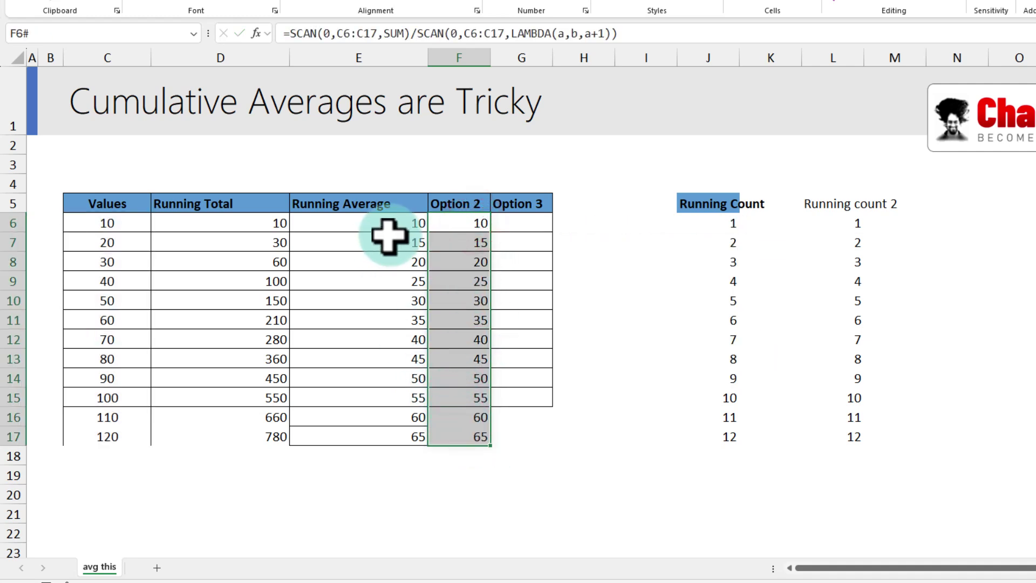
drag(386, 227, 471, 432)
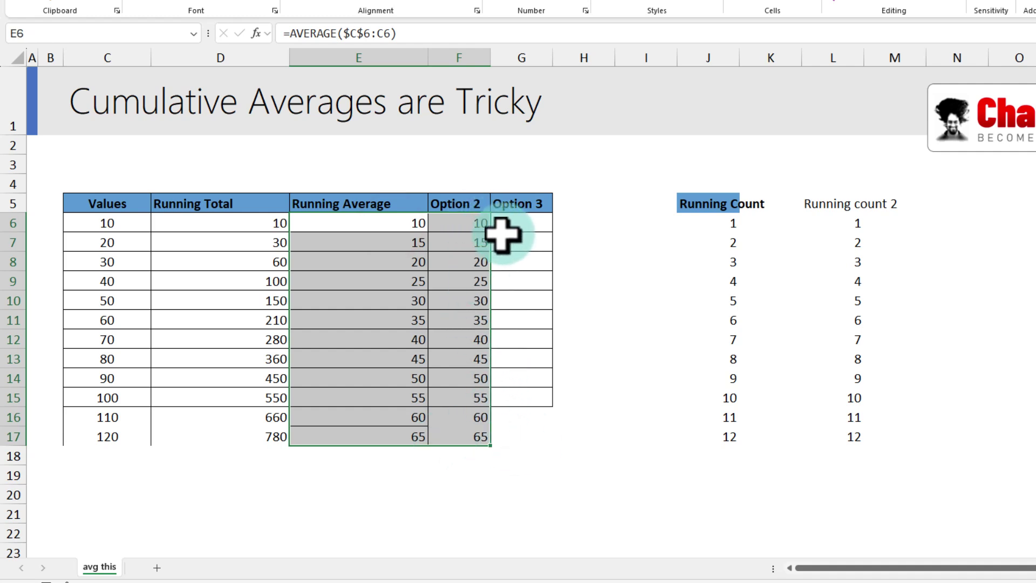
click(467, 222)
key(F2)
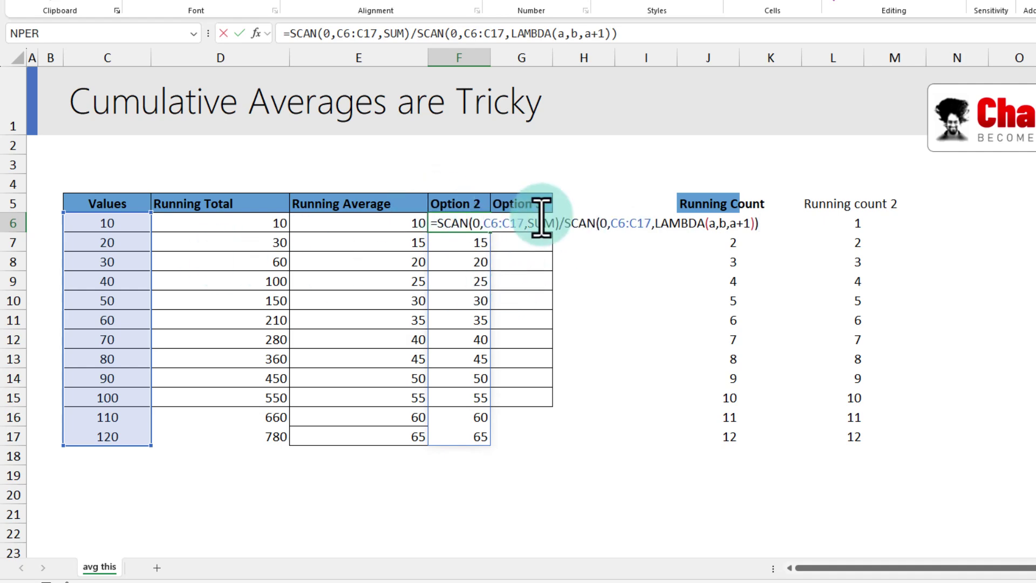
key(Escape)
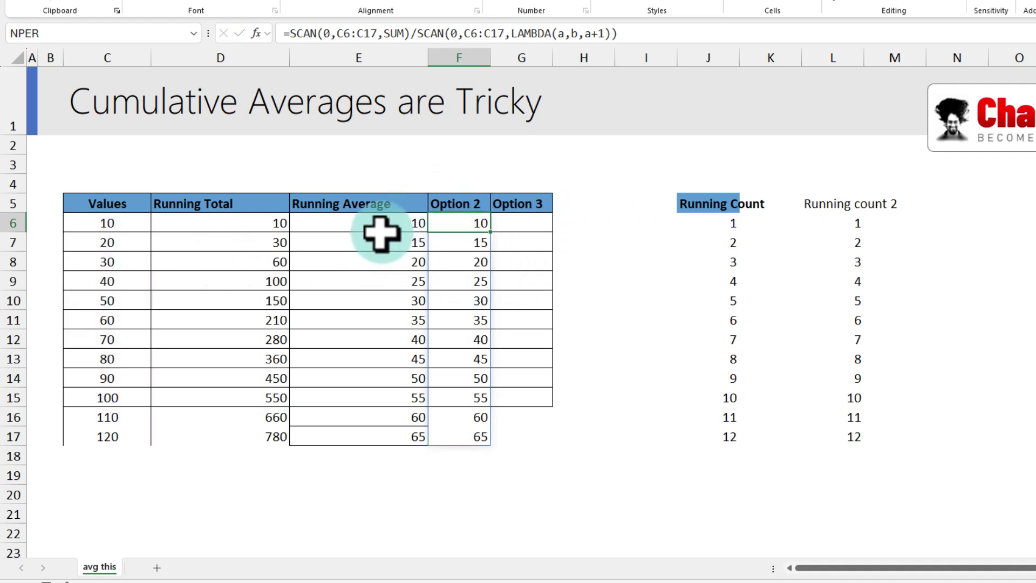
double_click(386, 222)
key(Escape)
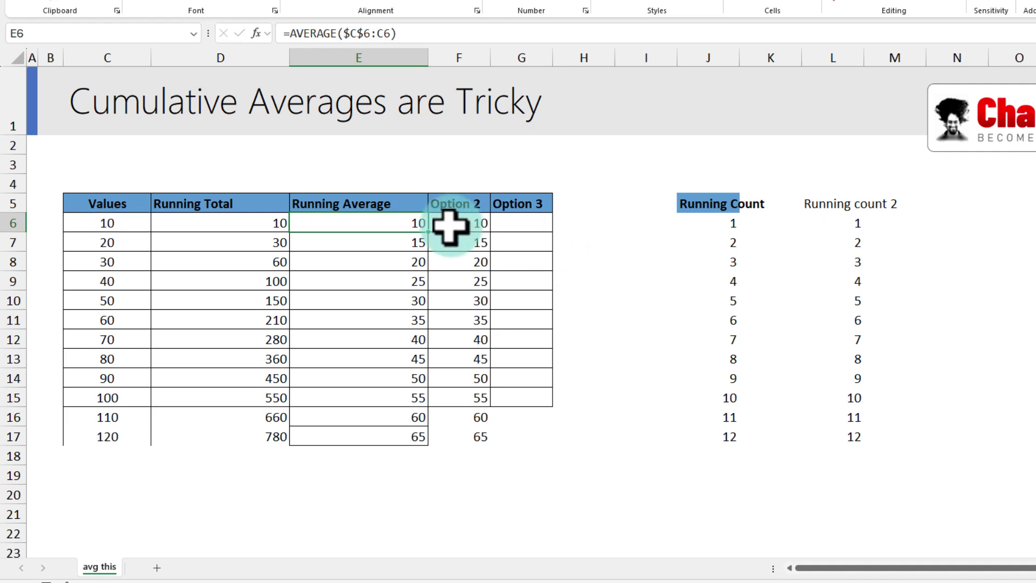
click(453, 224)
key(F2)
drag(116, 226, 108, 432)
click(458, 223)
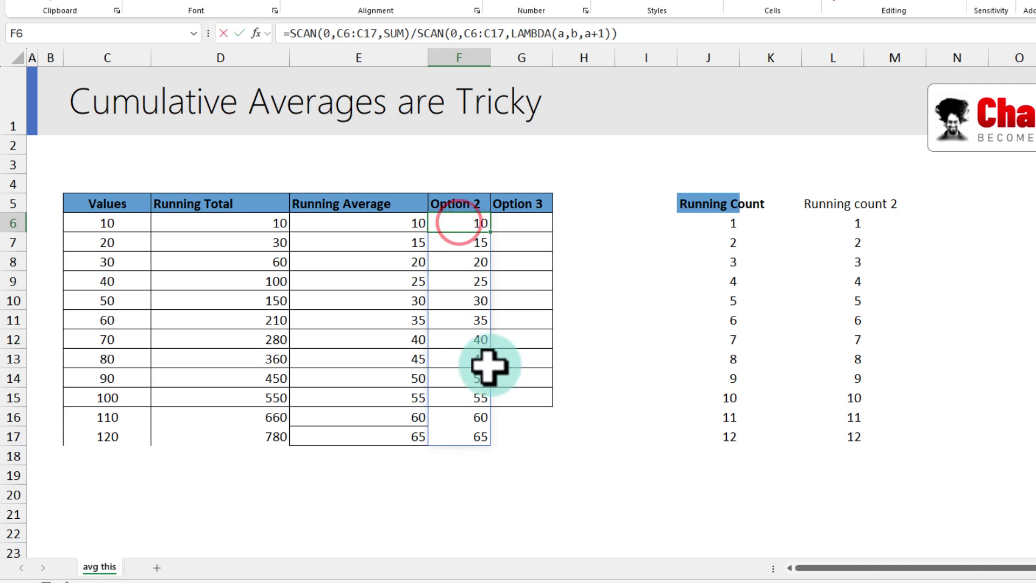
double_click(464, 224)
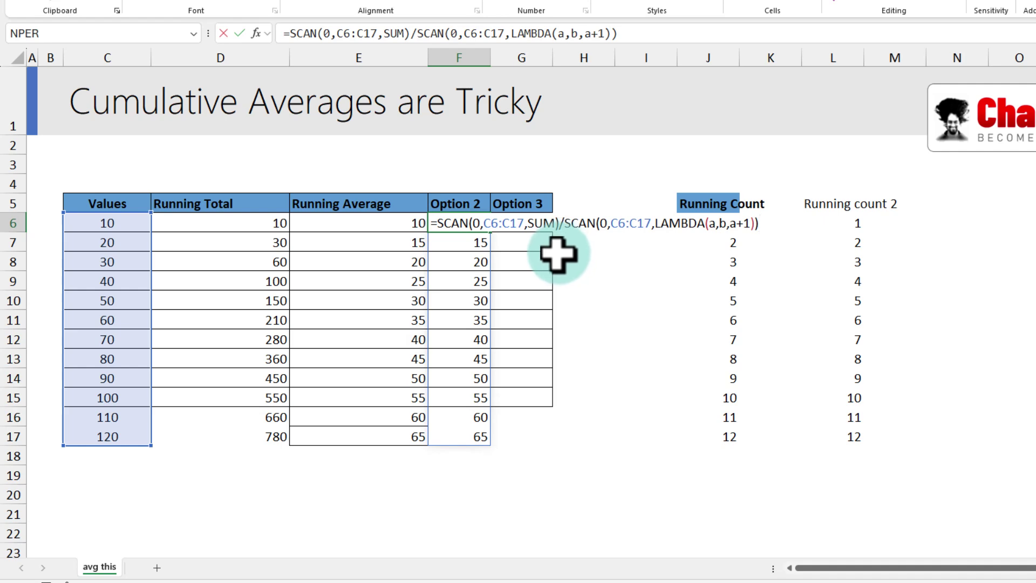
click(523, 223)
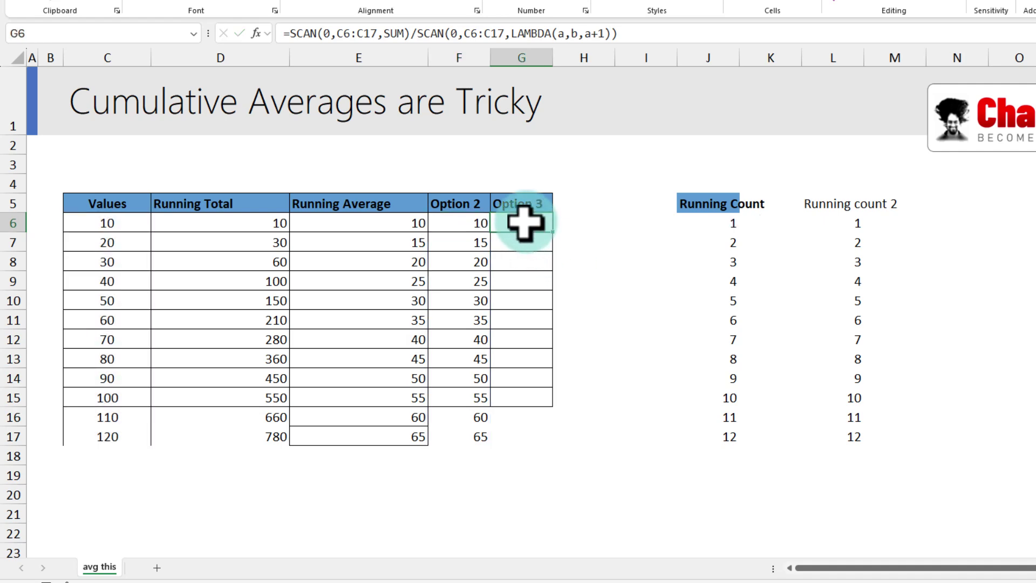
click(524, 223)
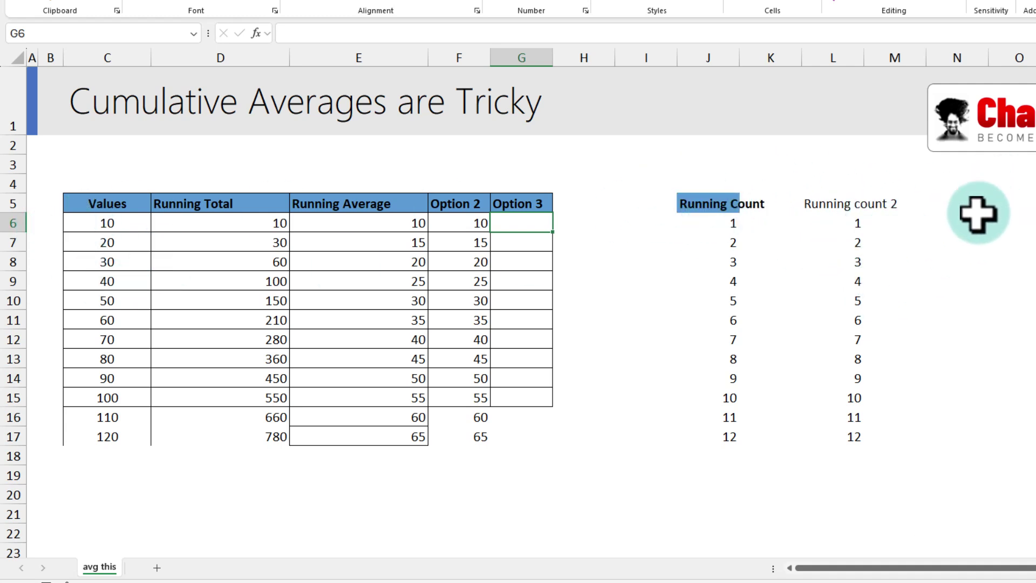
- Head N5 'Take' and enter =TAKE(C6:C17,3) in N6
click(981, 200)
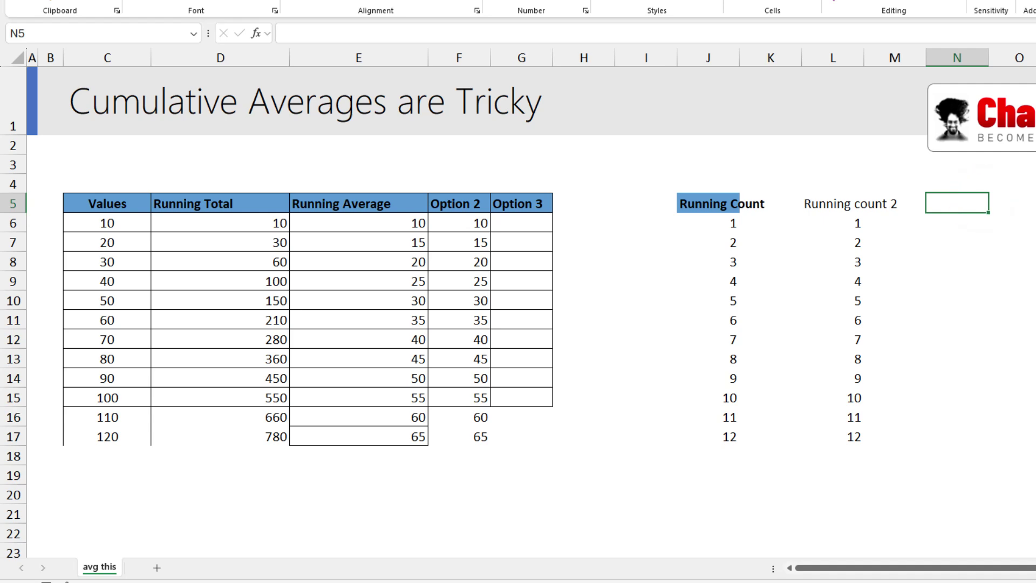
key(Return)
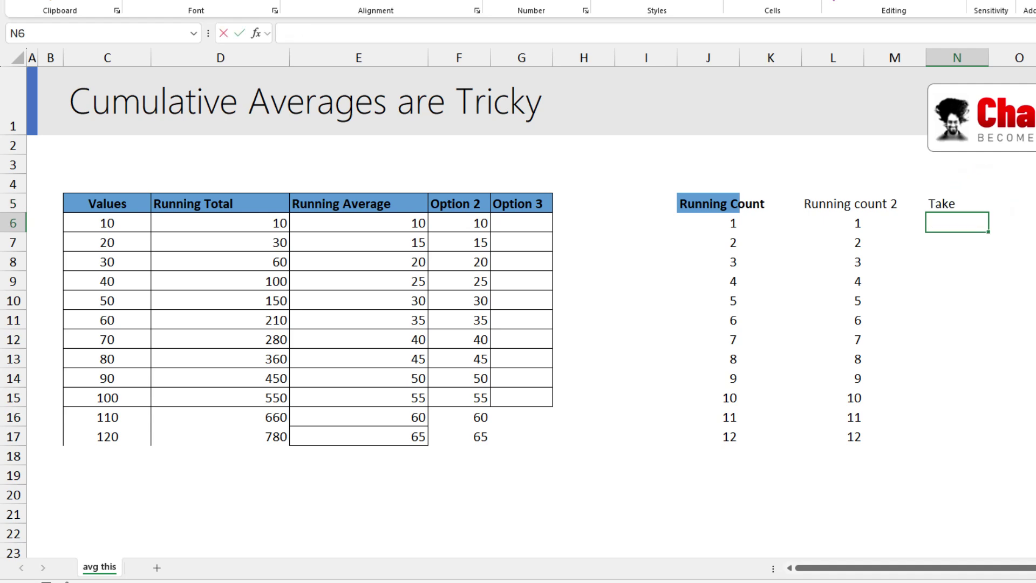
text(=ta)
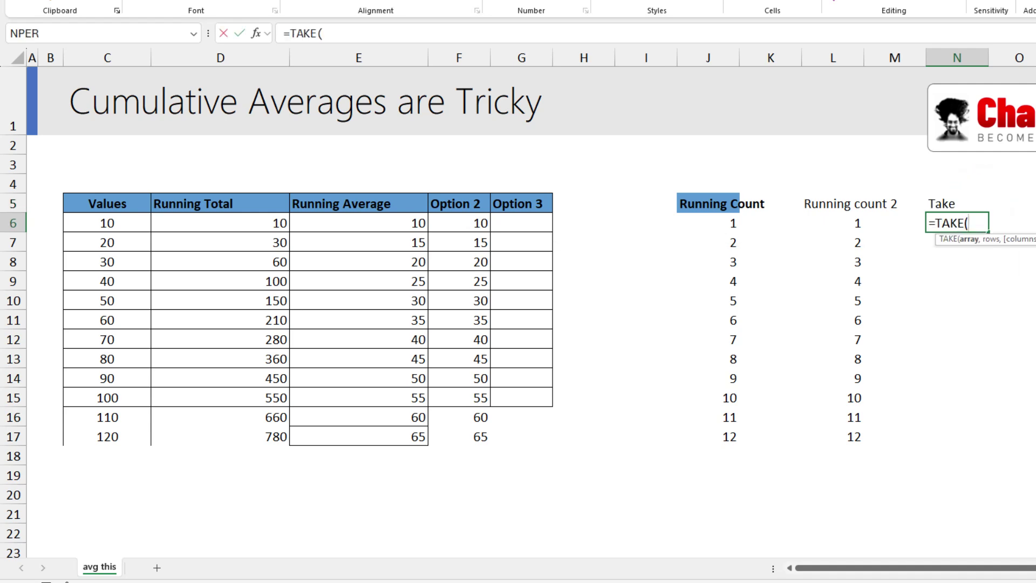
drag(83, 220, 101, 437)
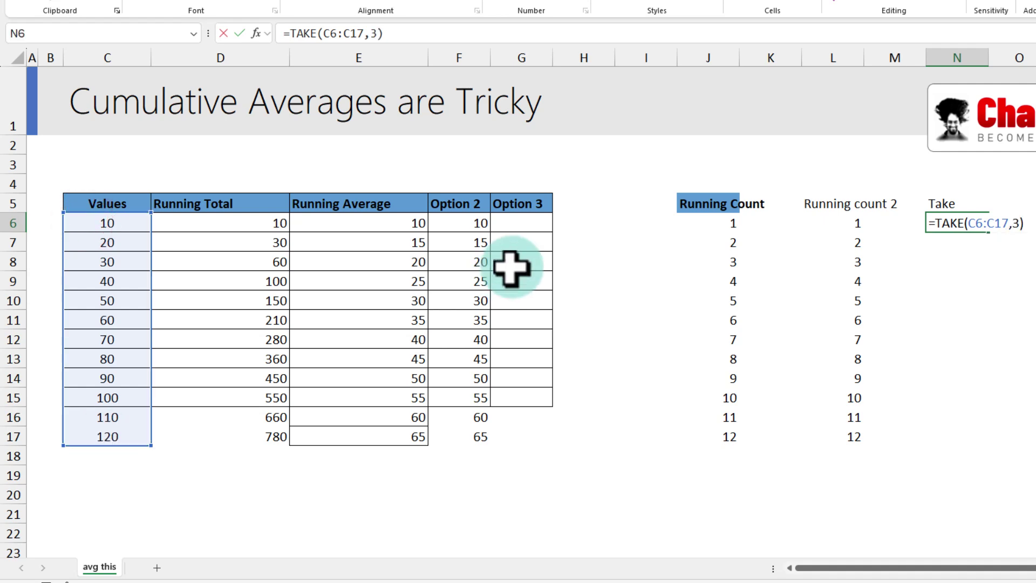
key(Return)
- Wrap N6's formula in AVERAGE, giving =AVERAGE(TAKE(C6:C17,3)) which returns 20
click(978, 222)
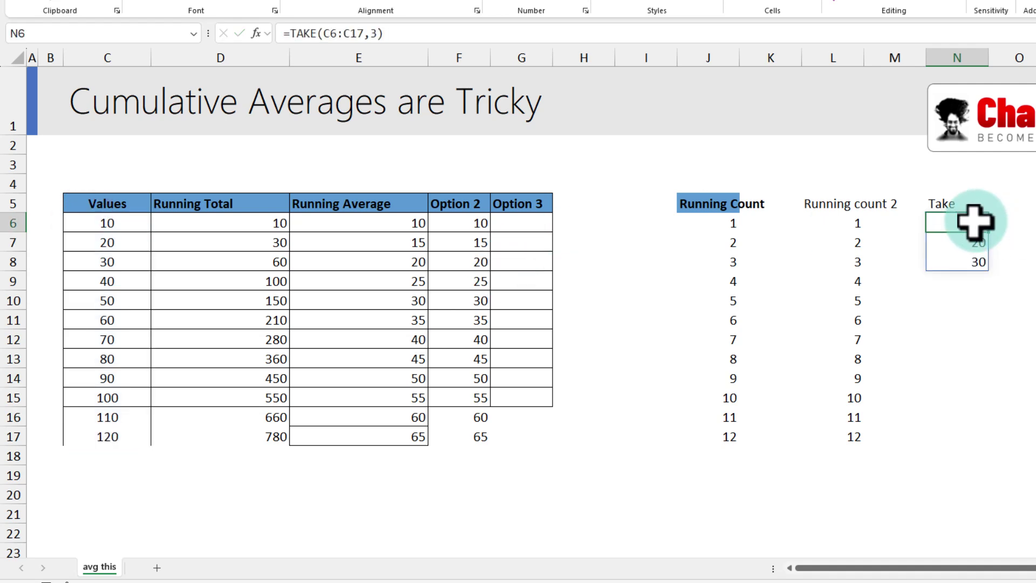
double_click(935, 221)
click(931, 223)
text(avera)
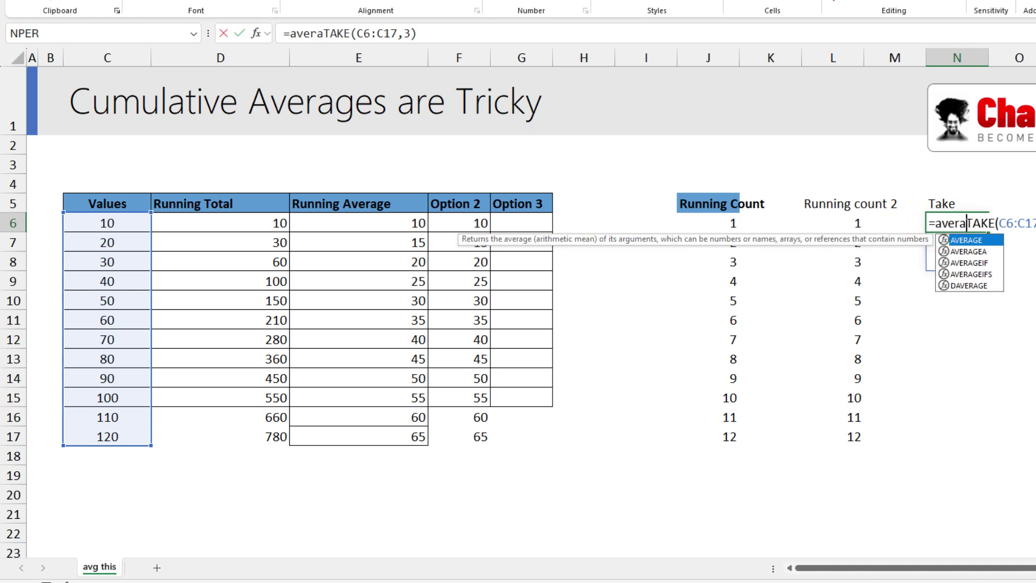
key(Tab)
key(Return)
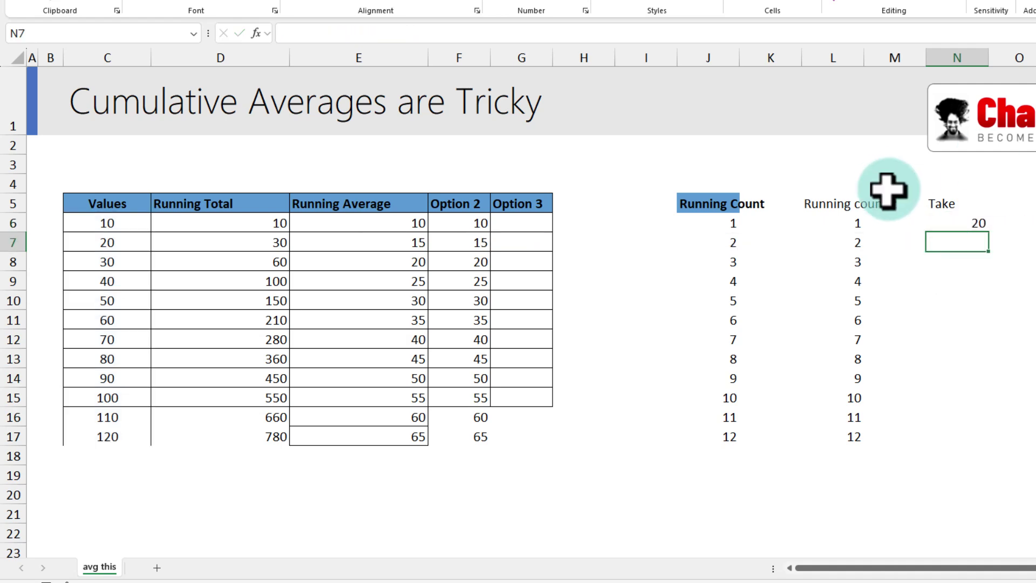
click(954, 218)
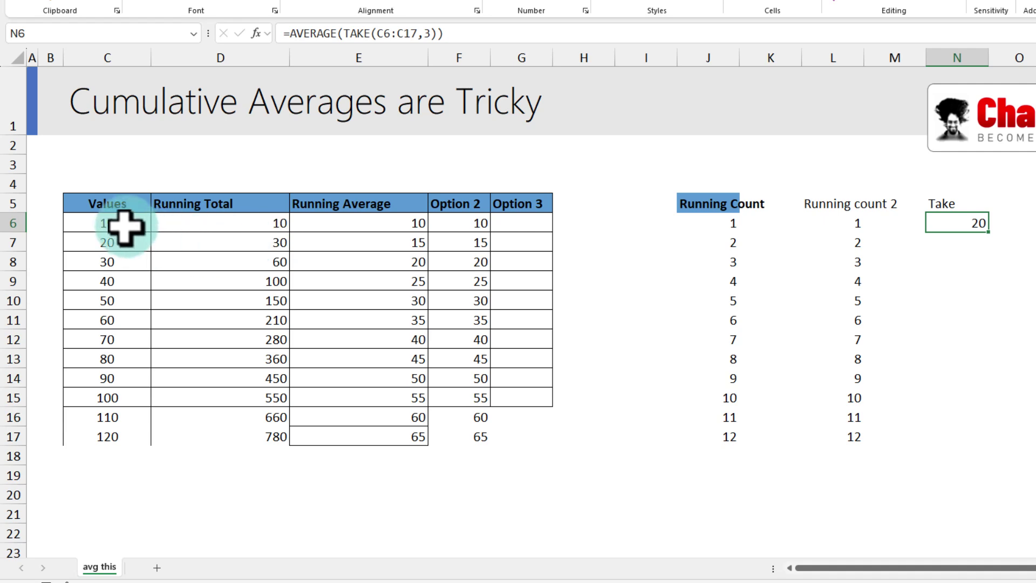
drag(120, 224, 103, 438)
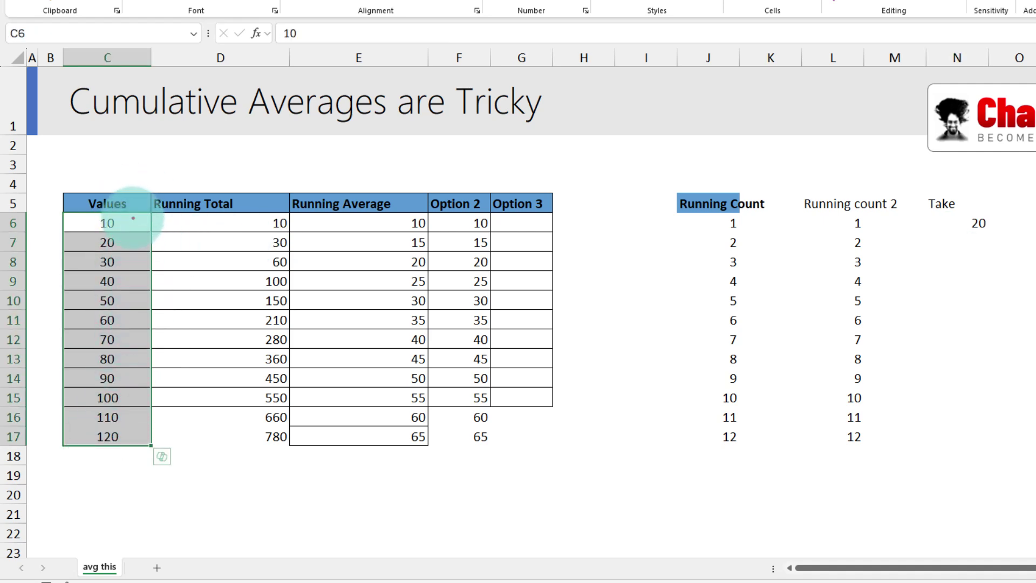
drag(133, 217, 131, 438)
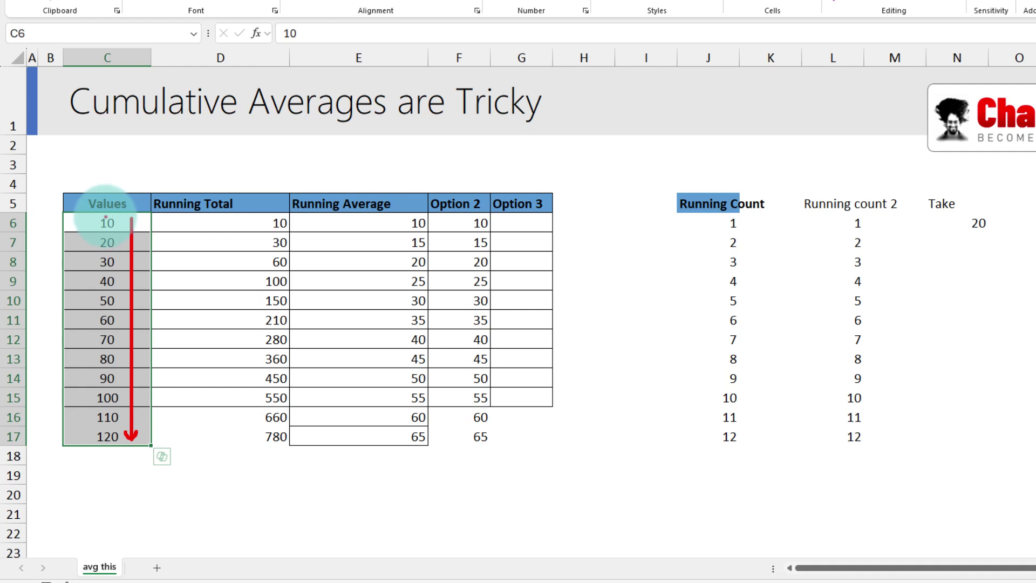
mouse_move(114, 217)
mouse_down()
mouse_move(86, 234)
mouse_move(116, 251)
mouse_move(113, 214)
mouse_move(81, 226)
mouse_move(89, 262)
mouse_move(145, 243)
mouse_move(117, 207)
mouse_up()
click(99, 239)
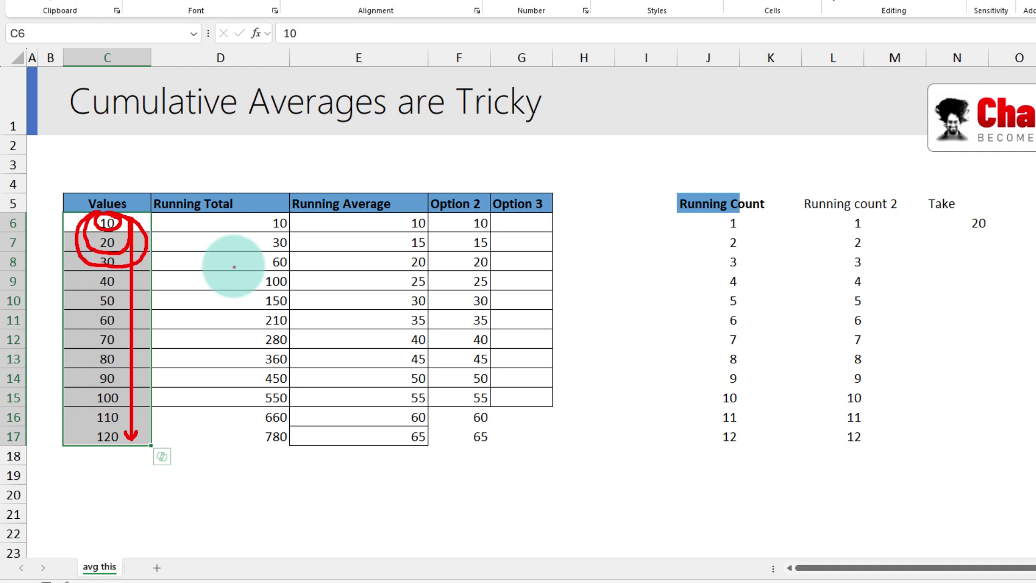
key(Escape)
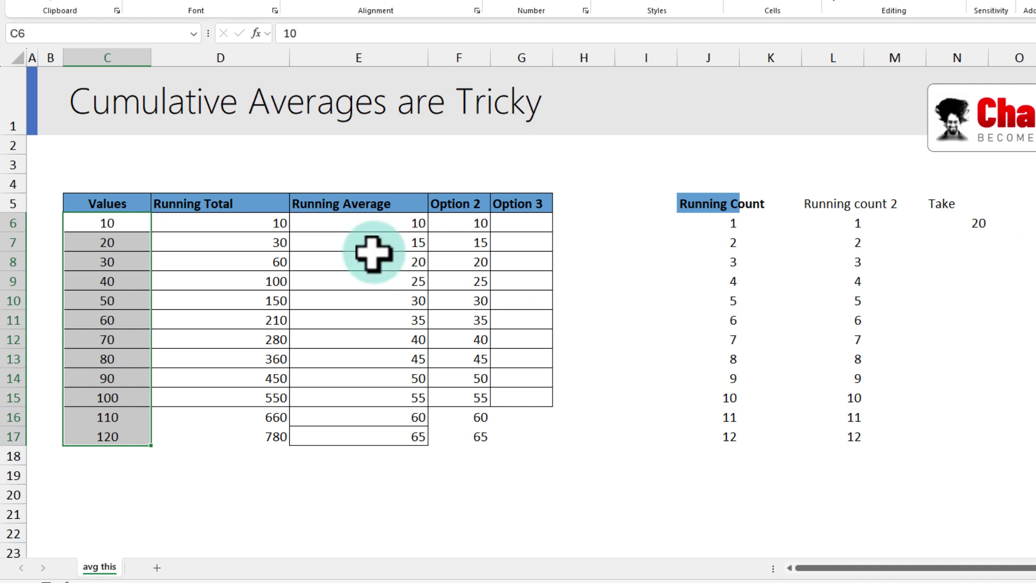
- Head column O with 'map' in O5
click(1028, 204)
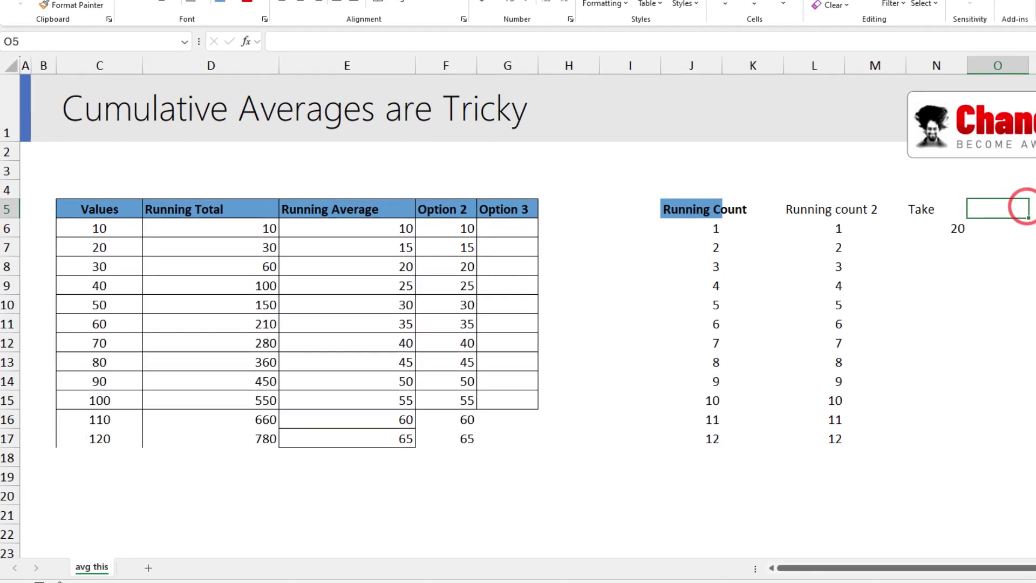
text(map)
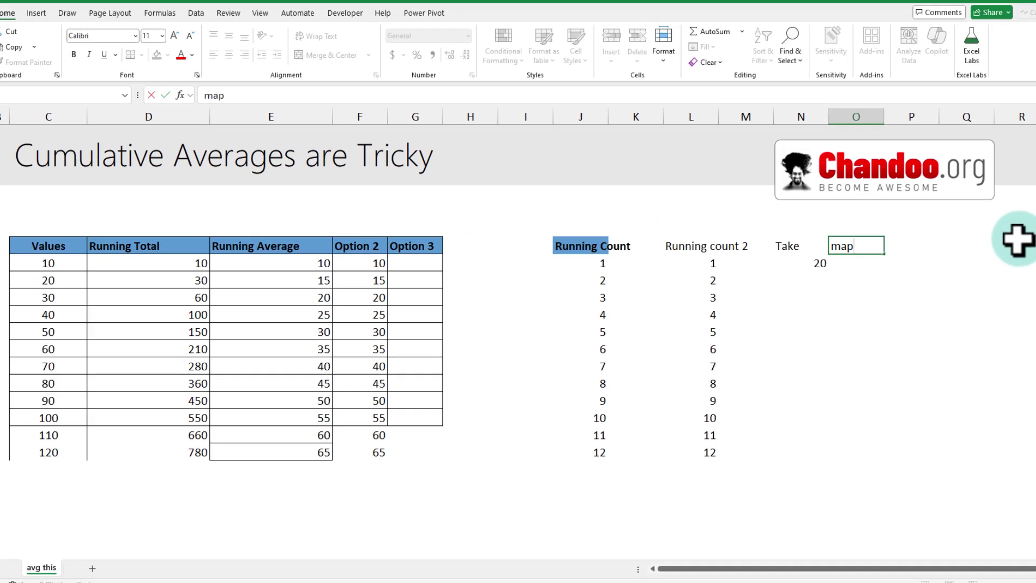
key(Return)
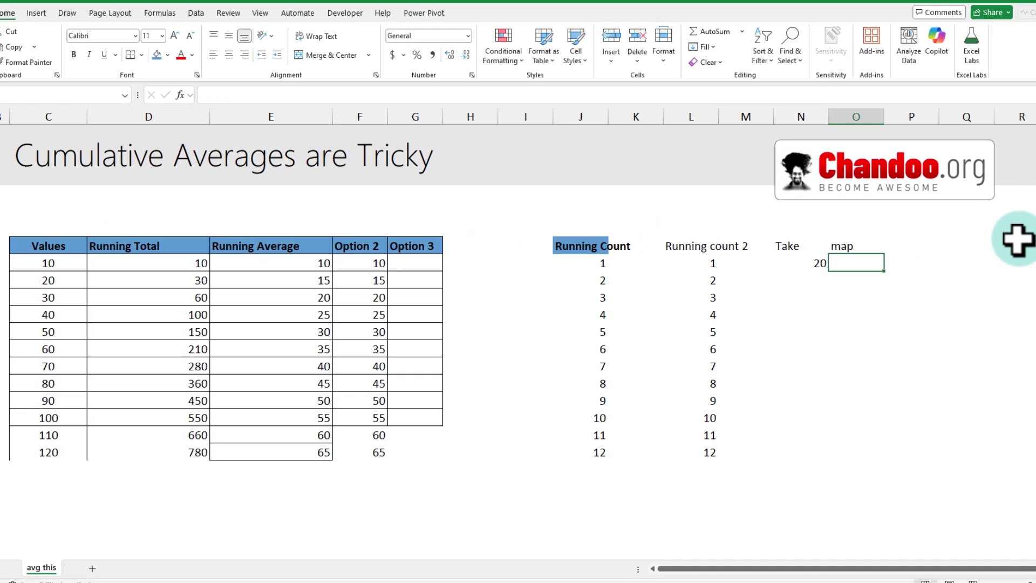
drag(35, 264, 50, 444)
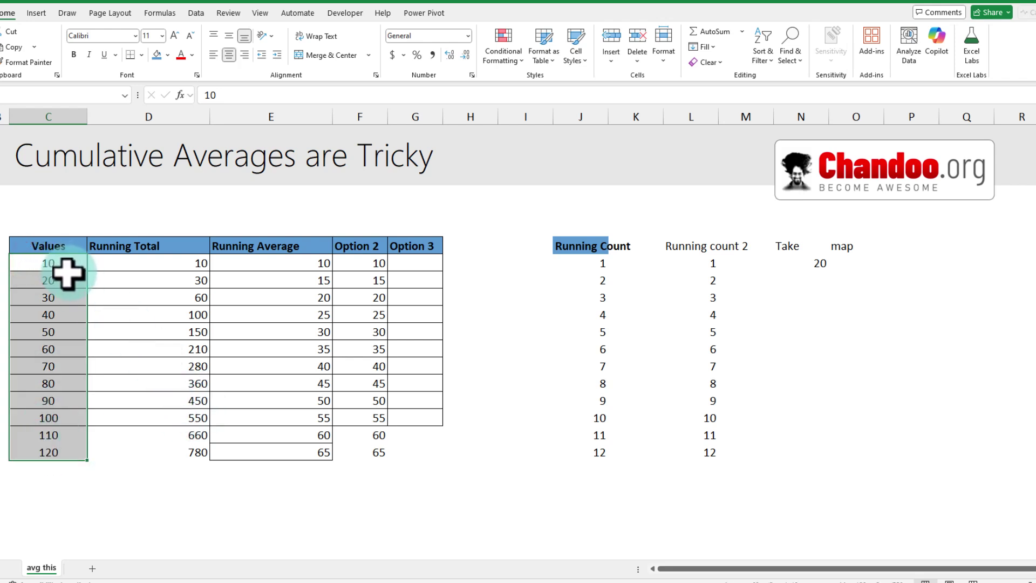
- Enter =MAP(C6:C17,LAMBDA(a,a+1)) in O6, spilling 11 through 121 down O6:O17
click(850, 263)
text(=MAP()
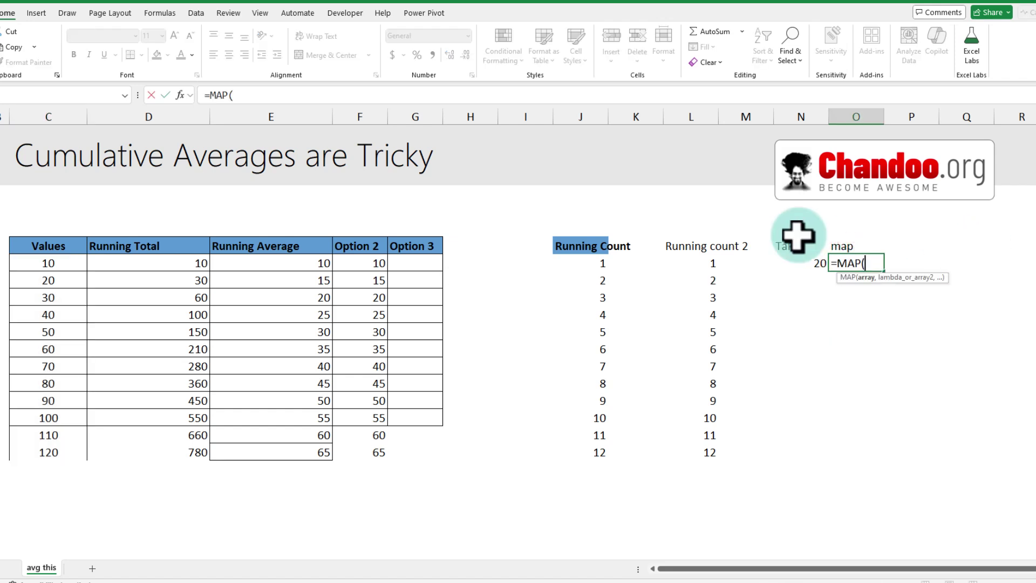
drag(39, 262, 62, 450)
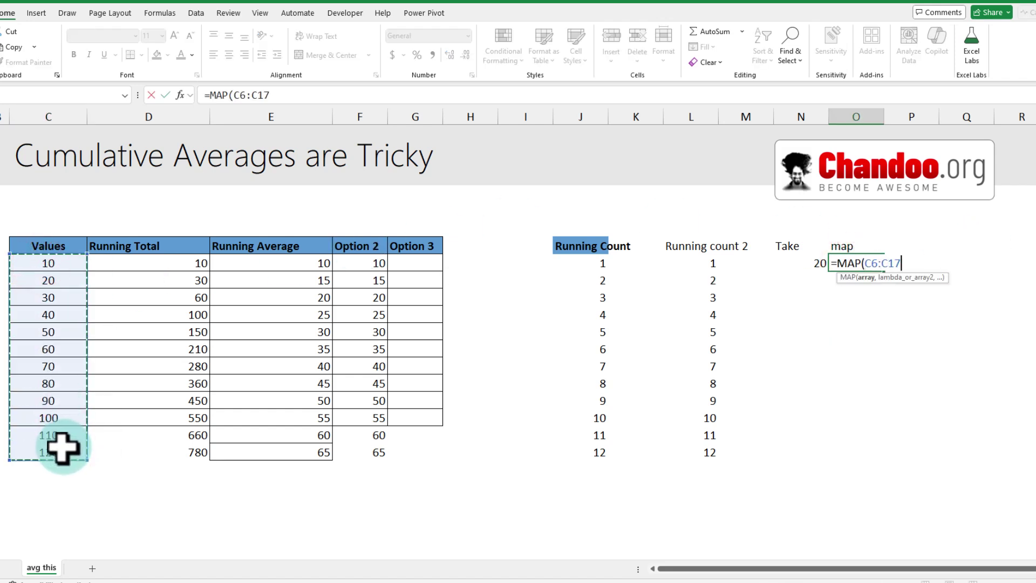
text(,LAMBDA(a,)
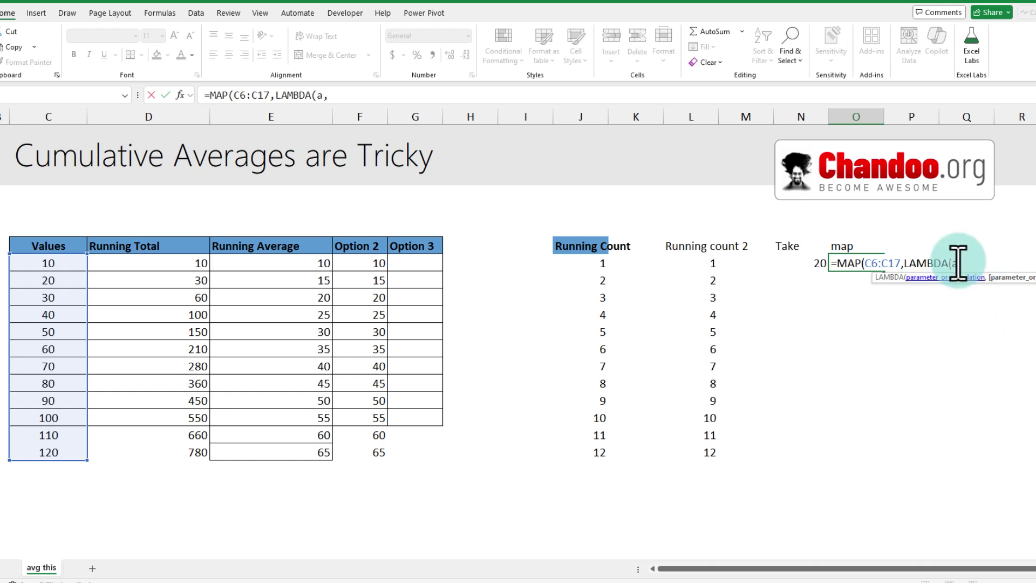
drag(872, 263, 901, 264)
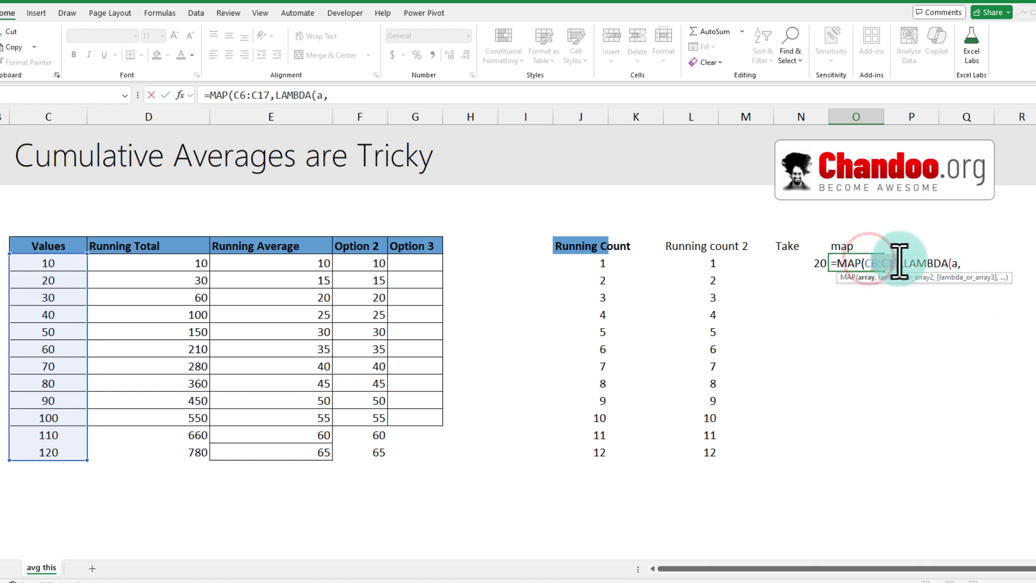
click(953, 263)
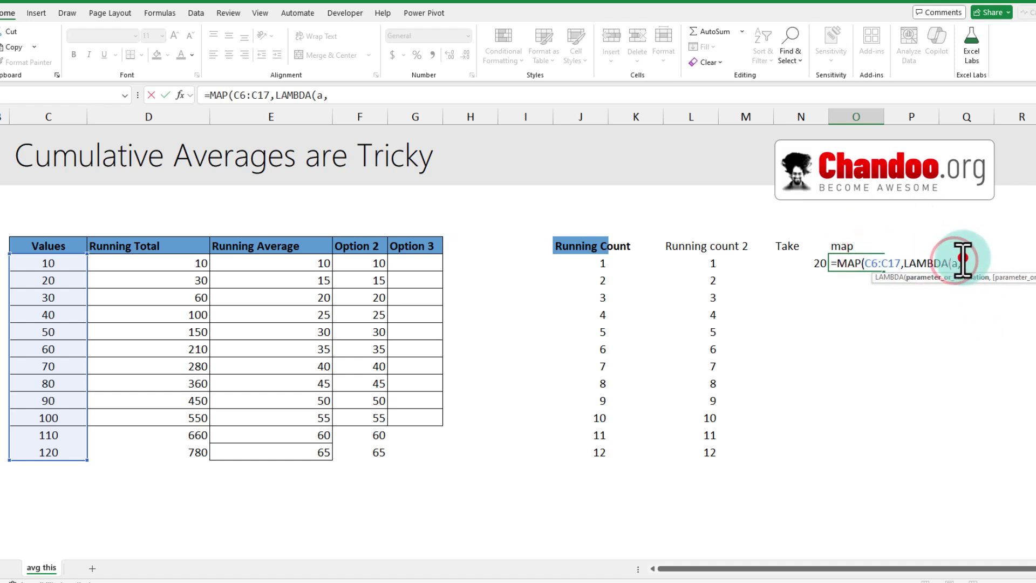
click(962, 262)
text(a+1)
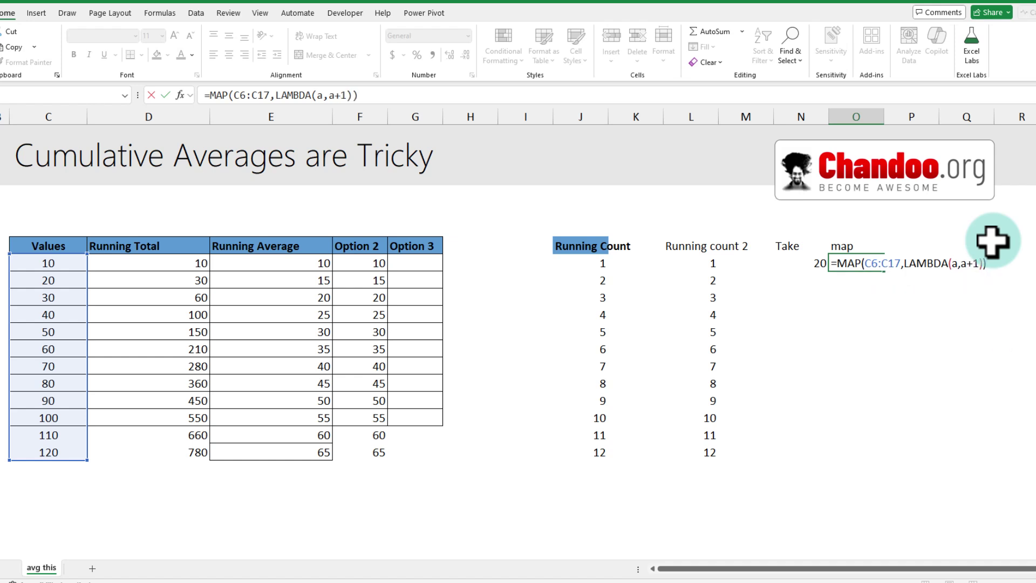
key(Return)
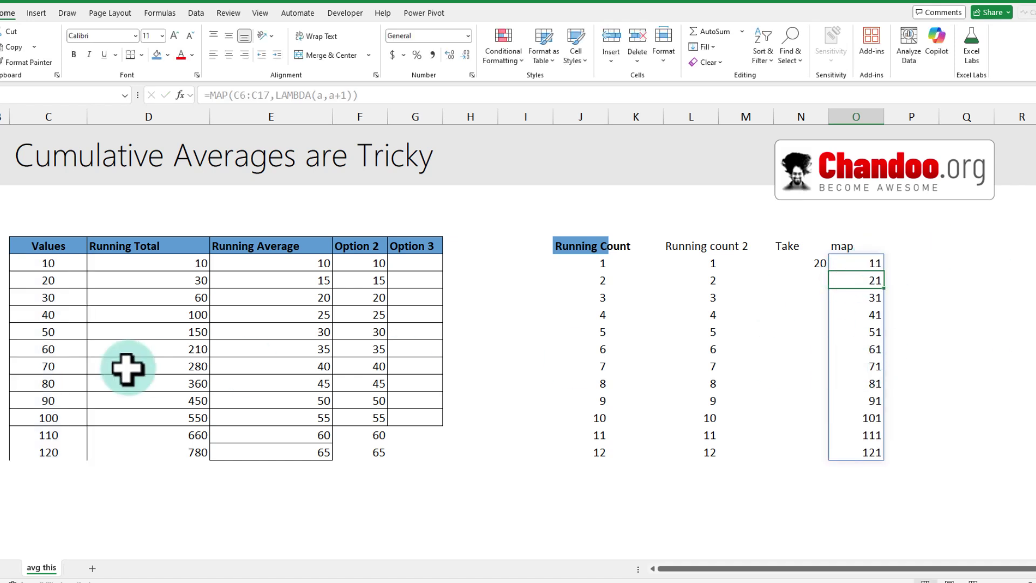
drag(33, 262, 41, 449)
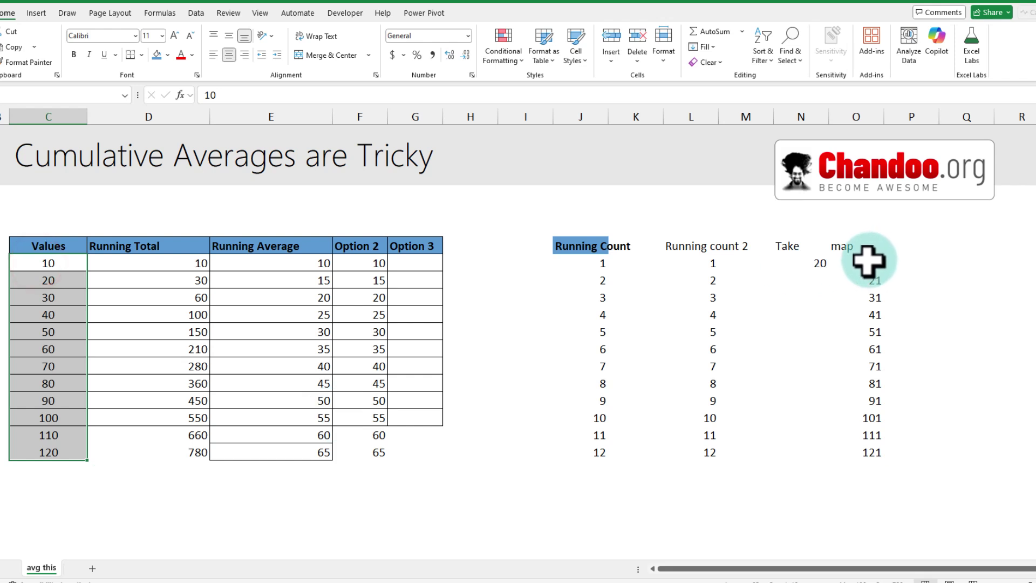
drag(869, 260, 857, 454)
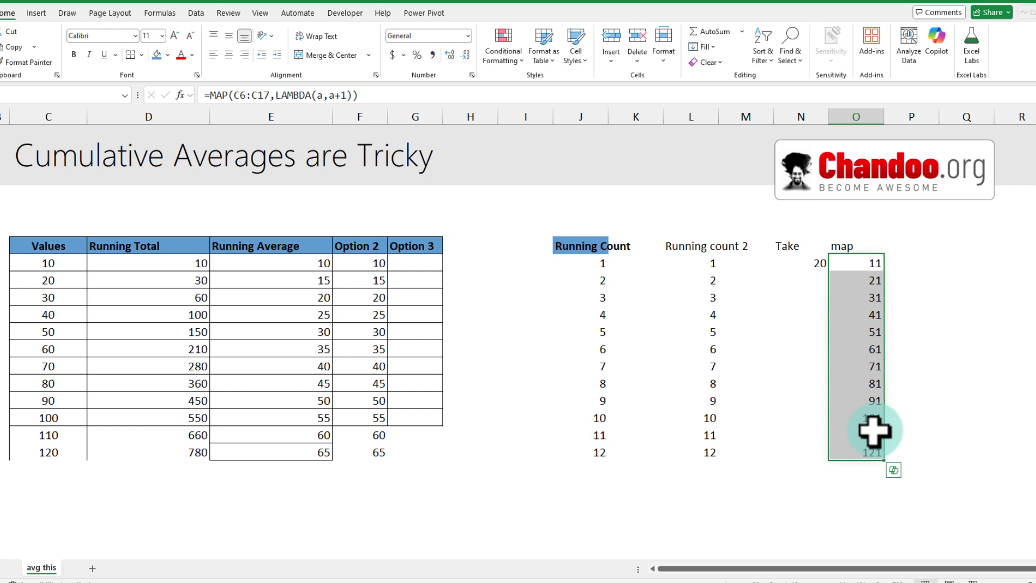
drag(851, 257, 869, 457)
- Begin a =LET( formula in G6, the first Option 3 cell
click(797, 263)
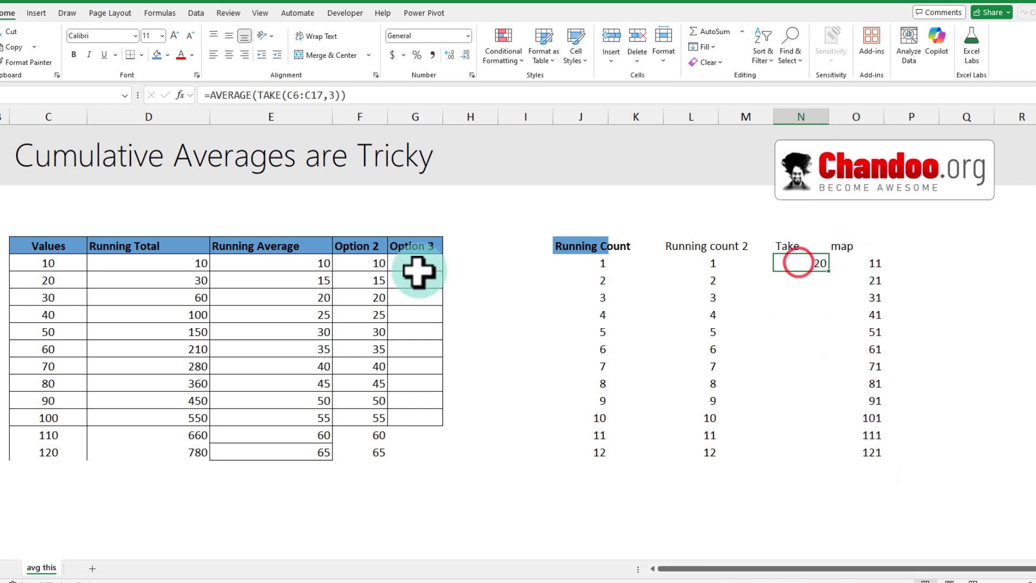
click(405, 265)
click(406, 264)
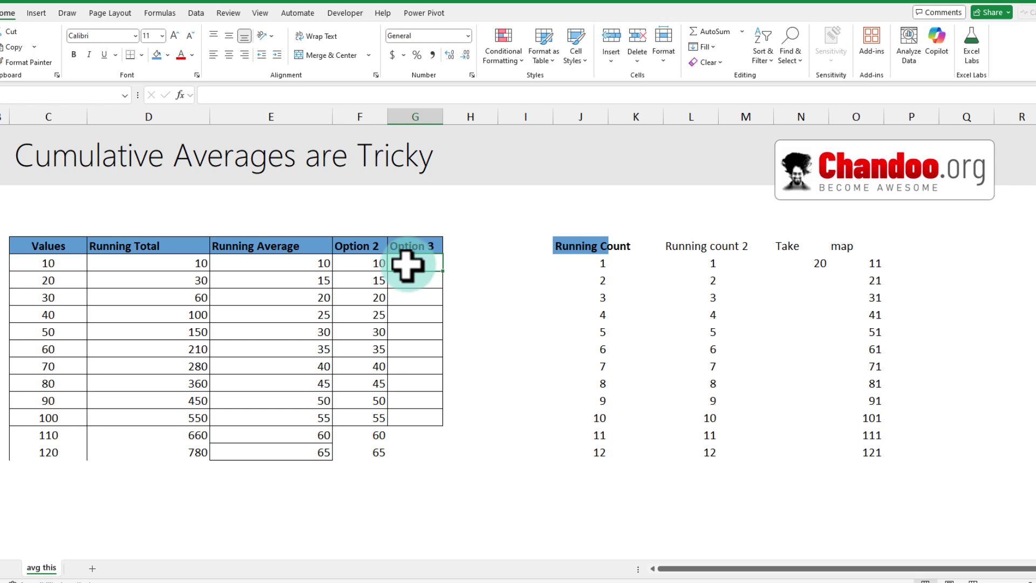
text(=)
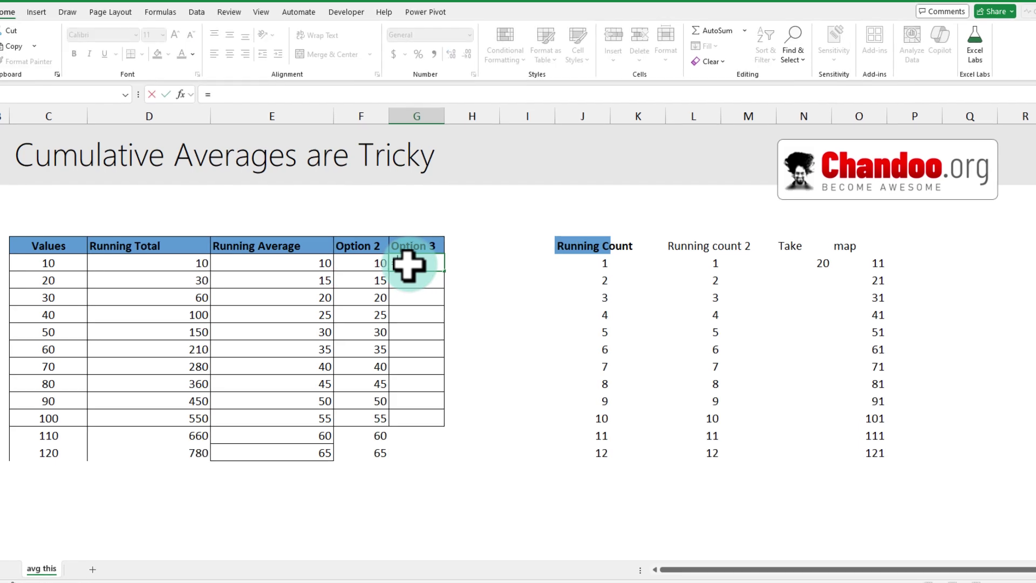
text(let)
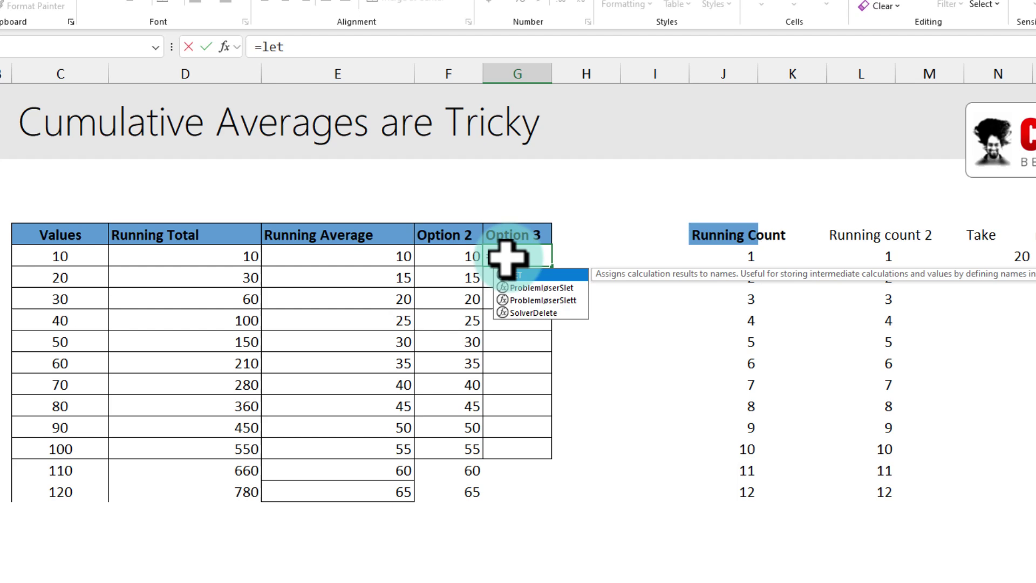
key(Tab)
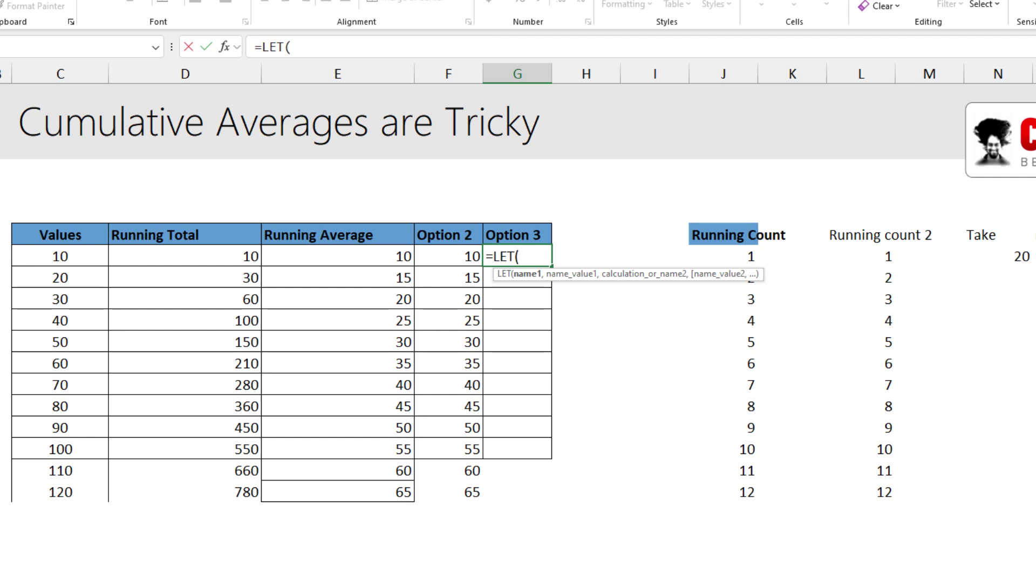
- Define arr as $C$6:$C$17 and arr_count as counta(arr) in the LET formula
text(arr,)
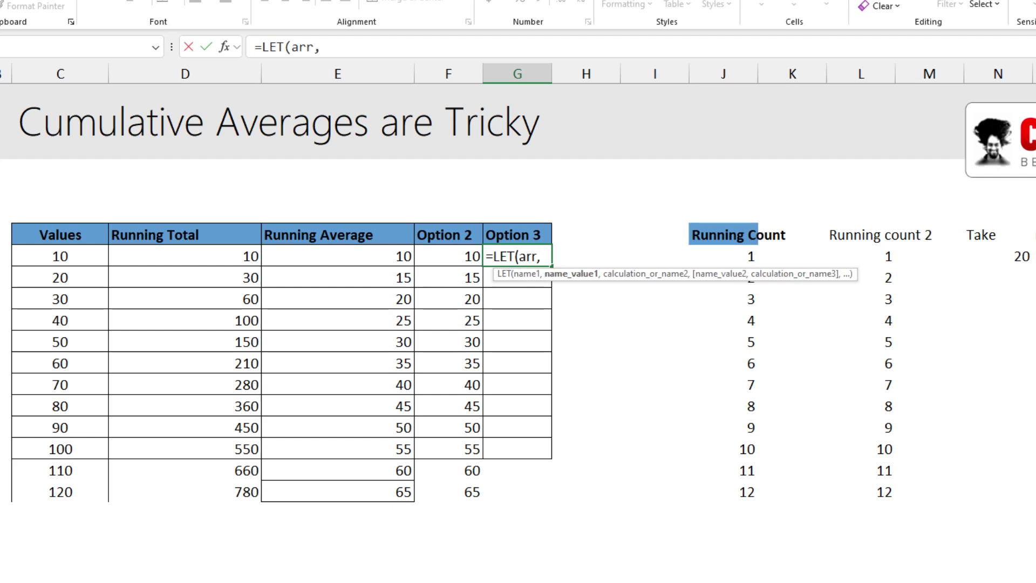
drag(61, 257, 81, 492)
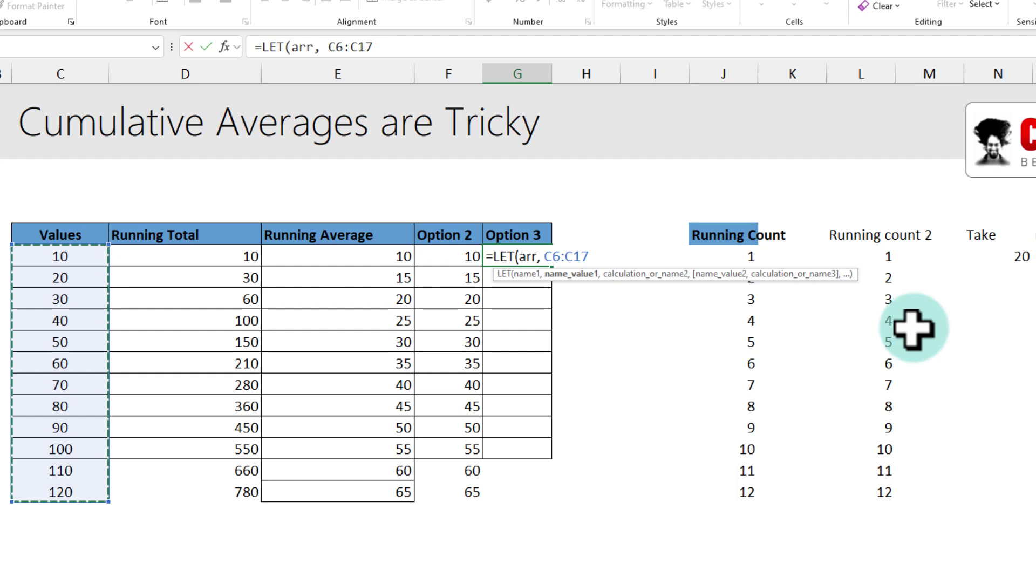
key(shift+Right)
key(shift+Right)
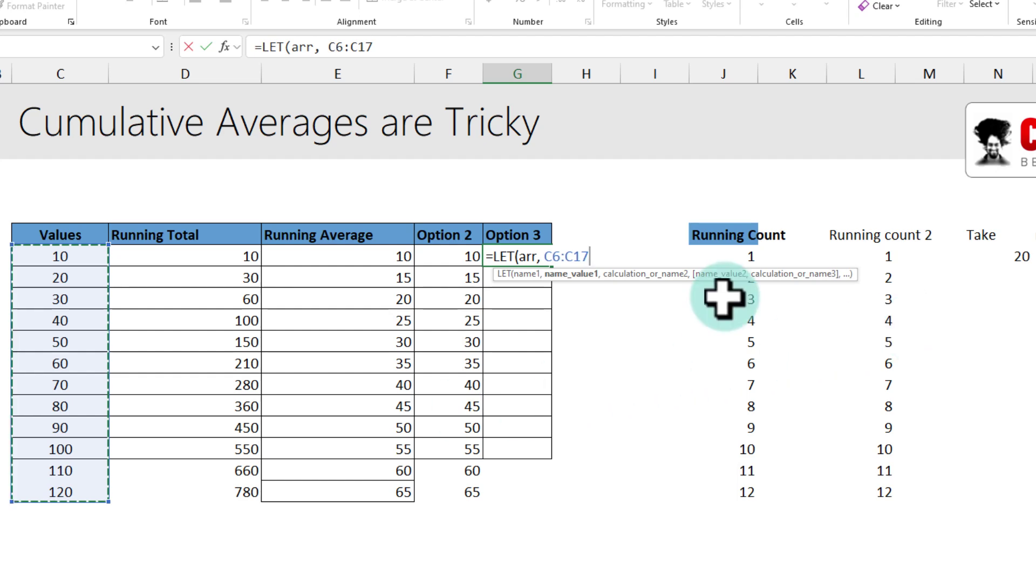
key(F4)
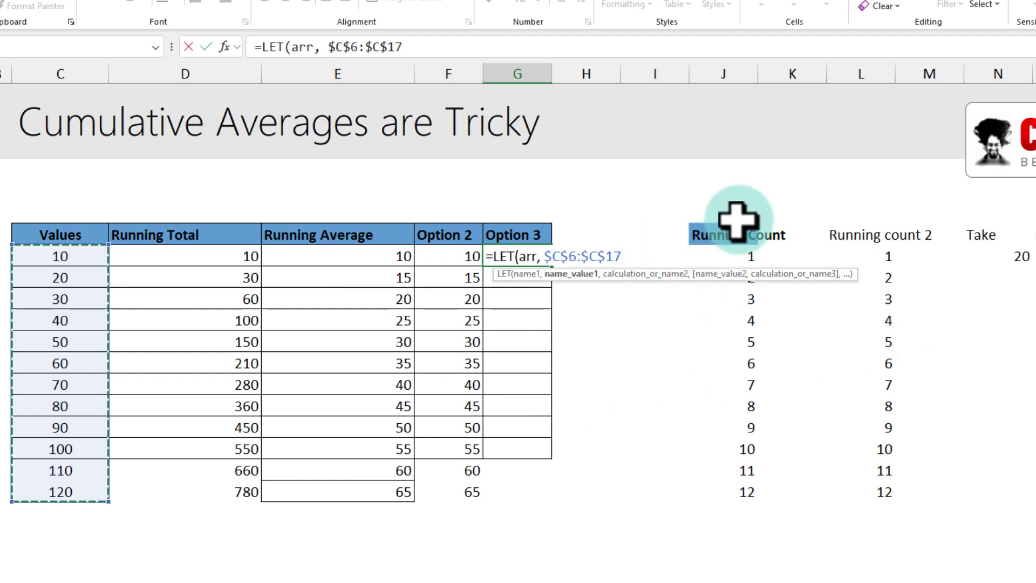
text(,)
text(arr)
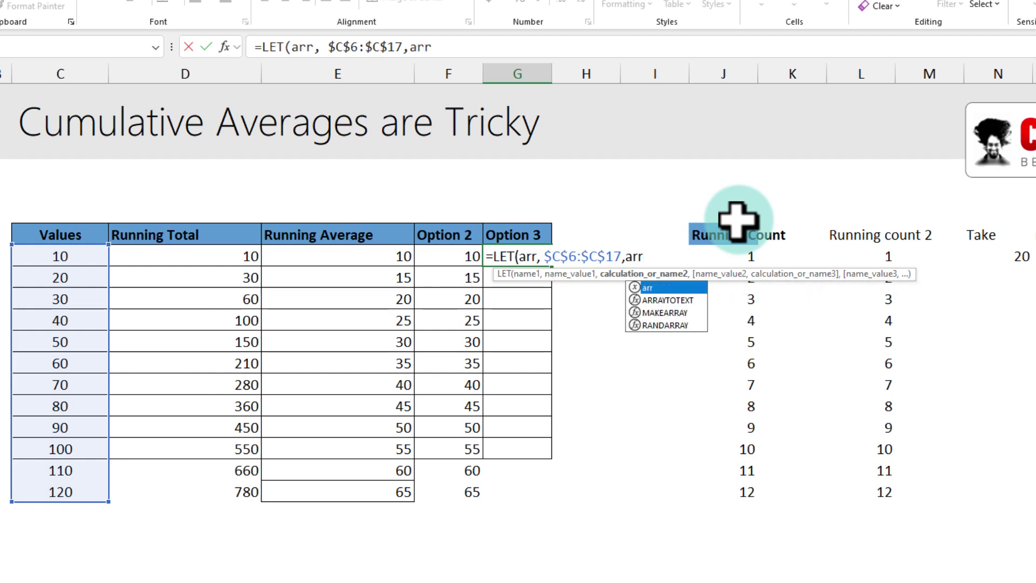
text(_count,)
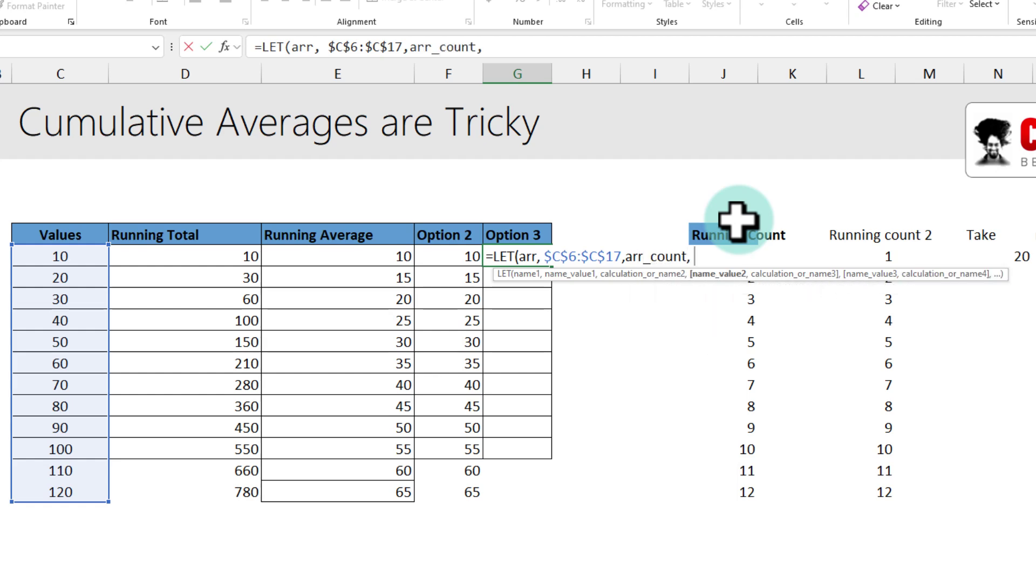
text( counta)
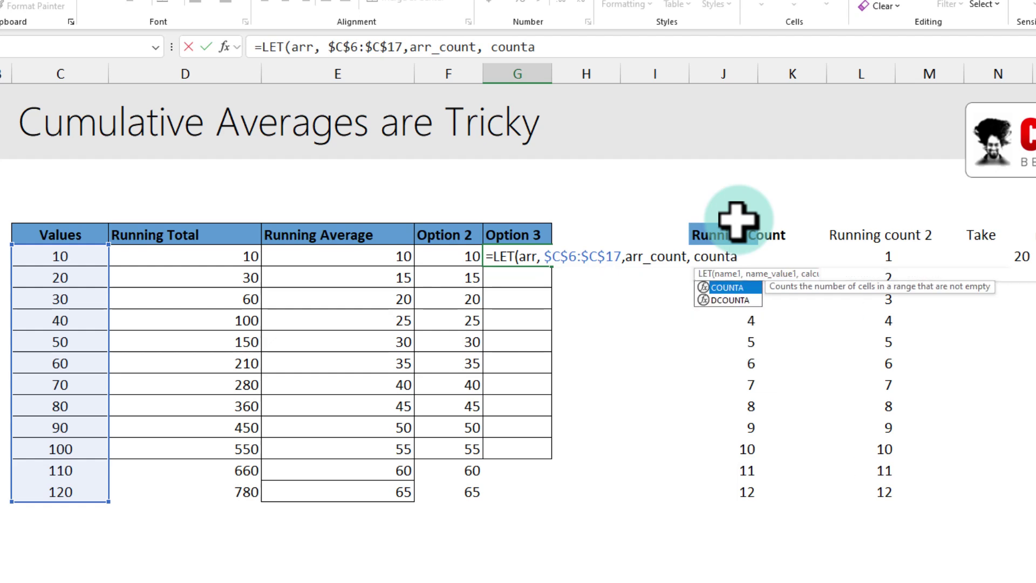
text((arr),)
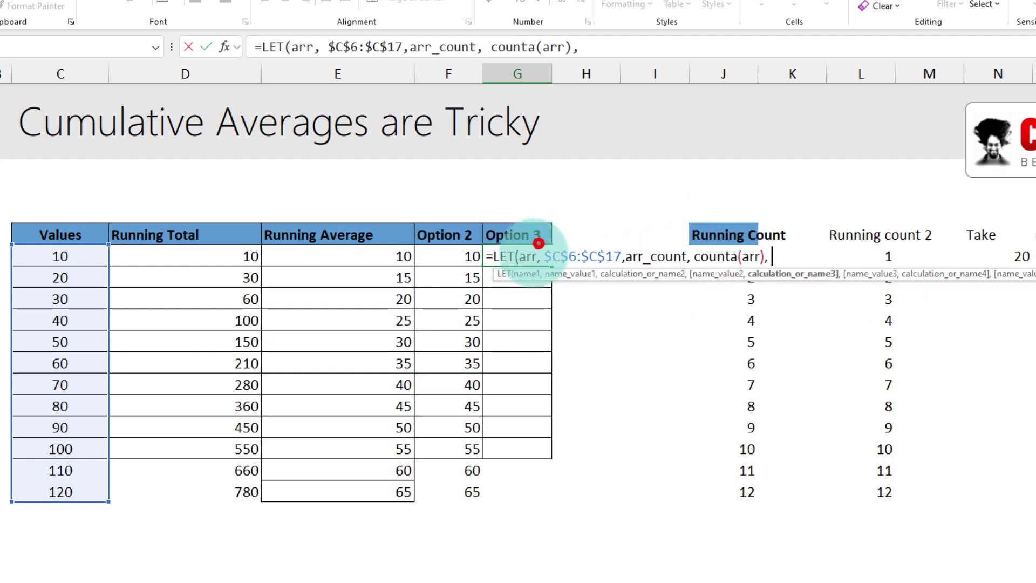
drag(534, 242, 537, 249)
drag(107, 299, 123, 294)
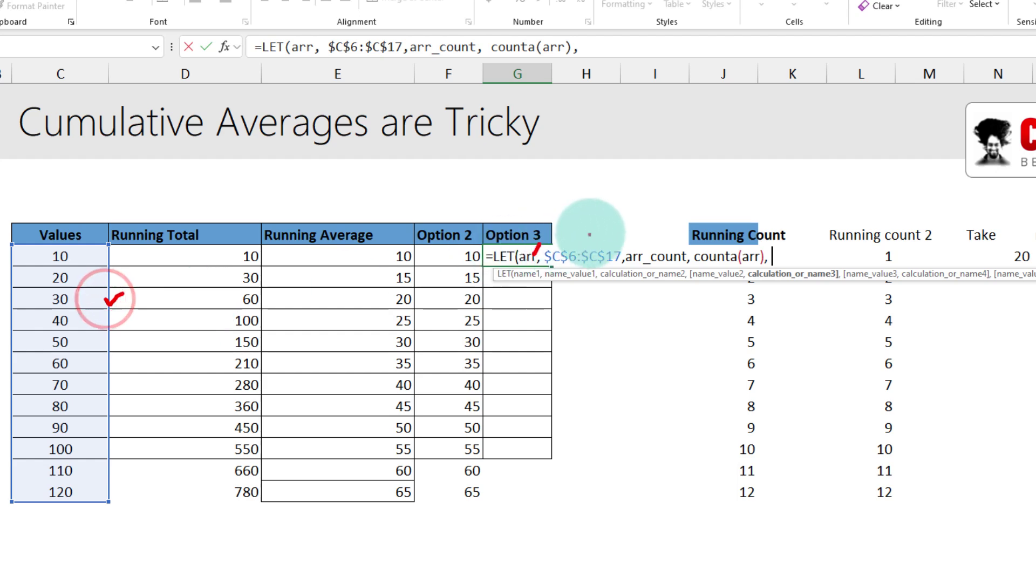
drag(657, 236, 658, 242)
drag(717, 293, 728, 309)
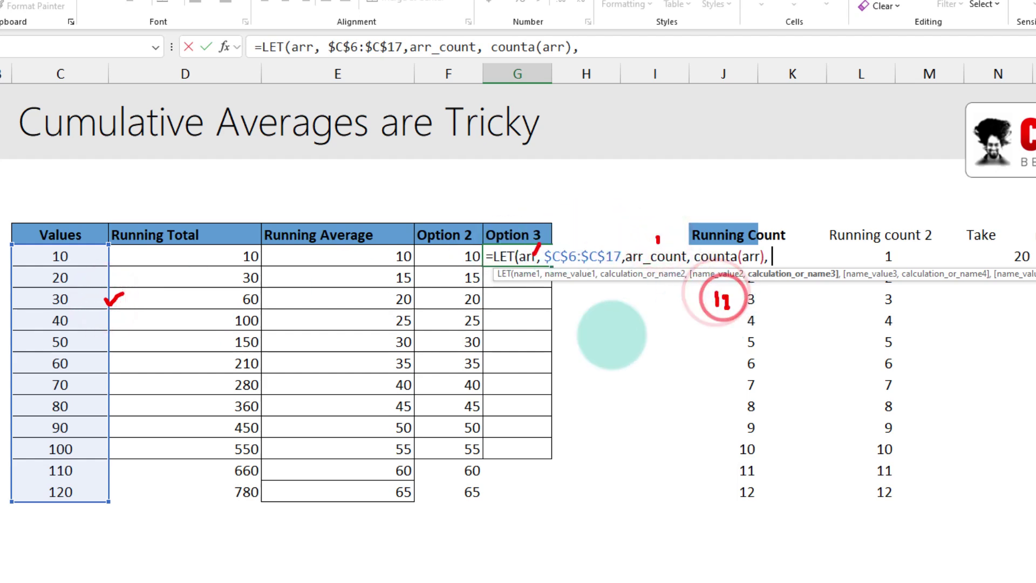
- Add sq as SEQUENCE(arr_count) and continue the formula on a new line
click(781, 255)
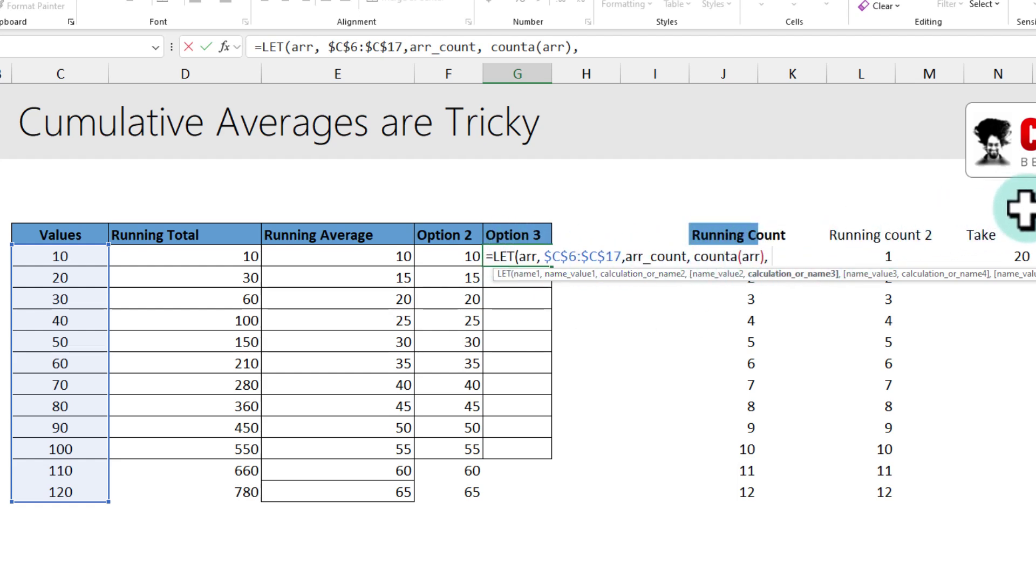
text(sq)
key(BackSpace)
key(BackSpace)
text(s)
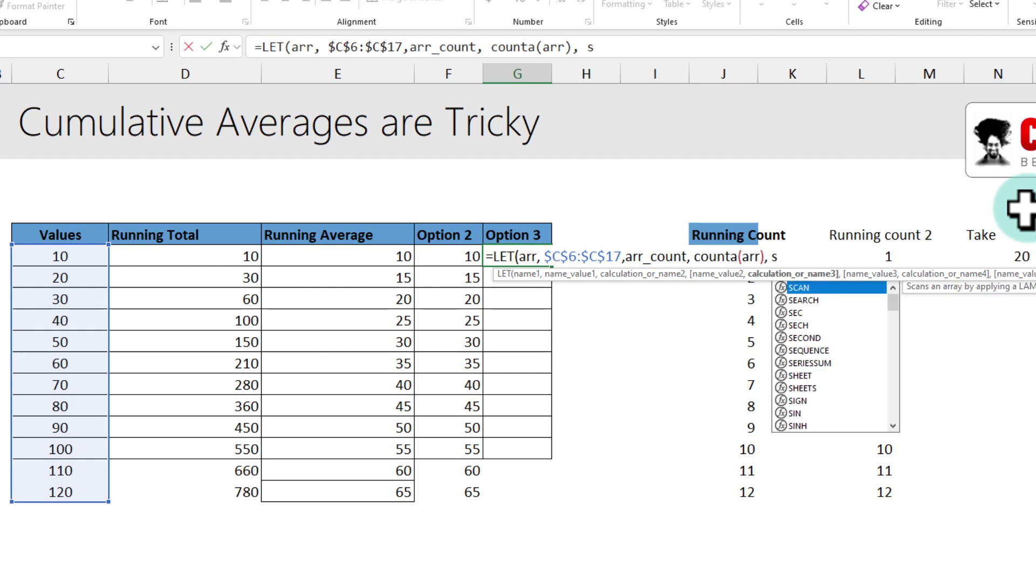
text(q, seq)
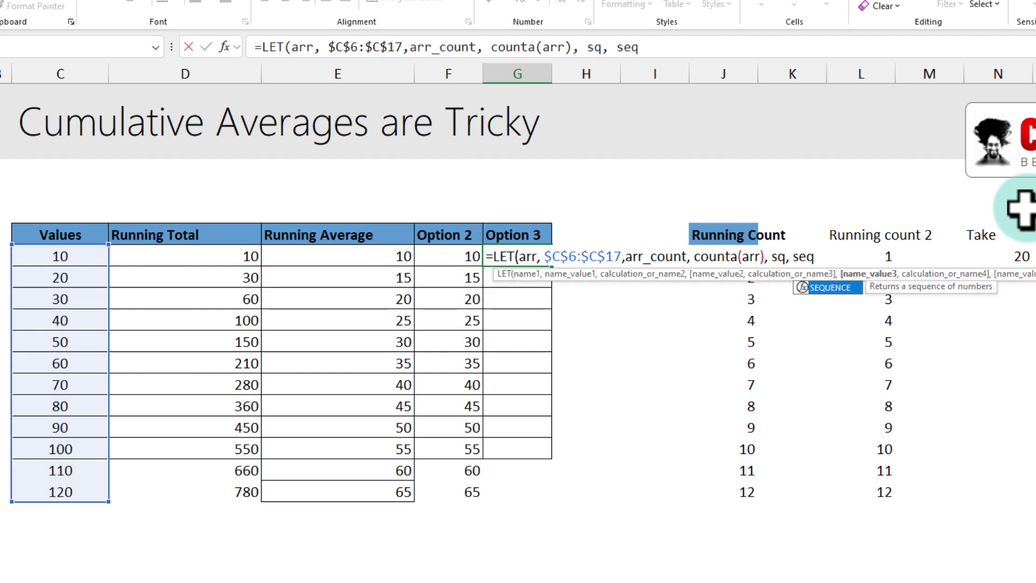
key(Tab)
text(arr)
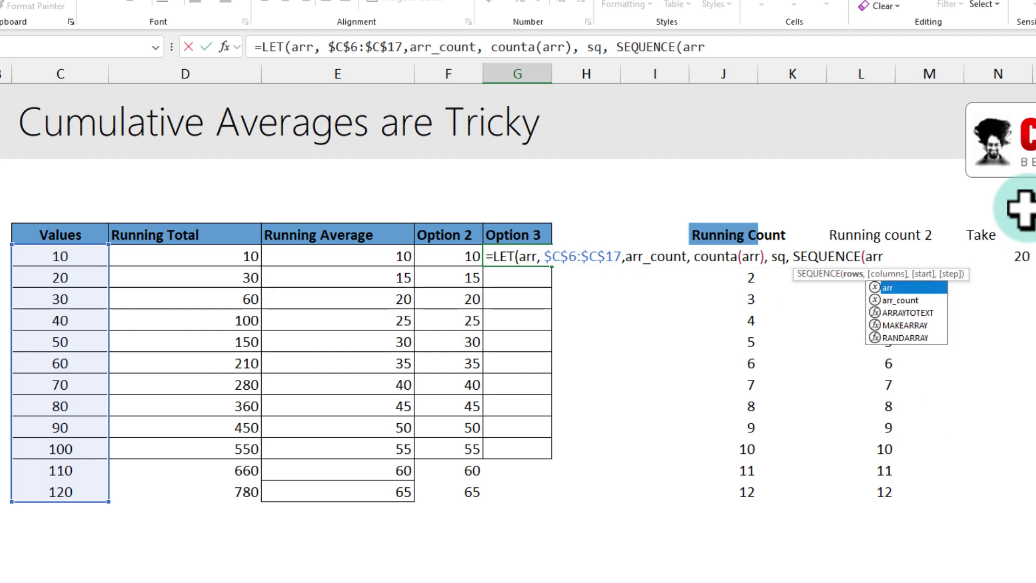
key(Down)
key(Tab)
text())
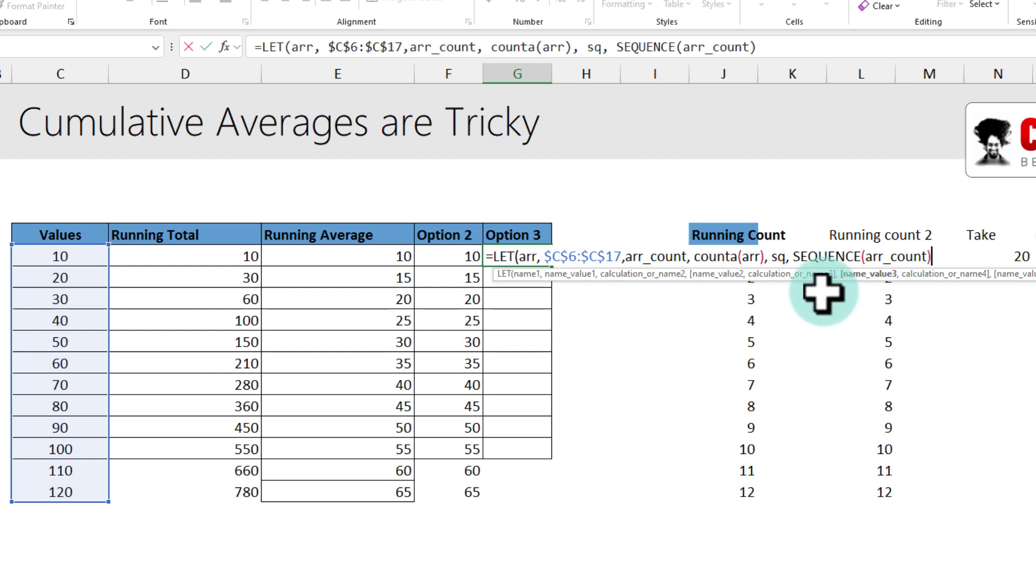
click(932, 254)
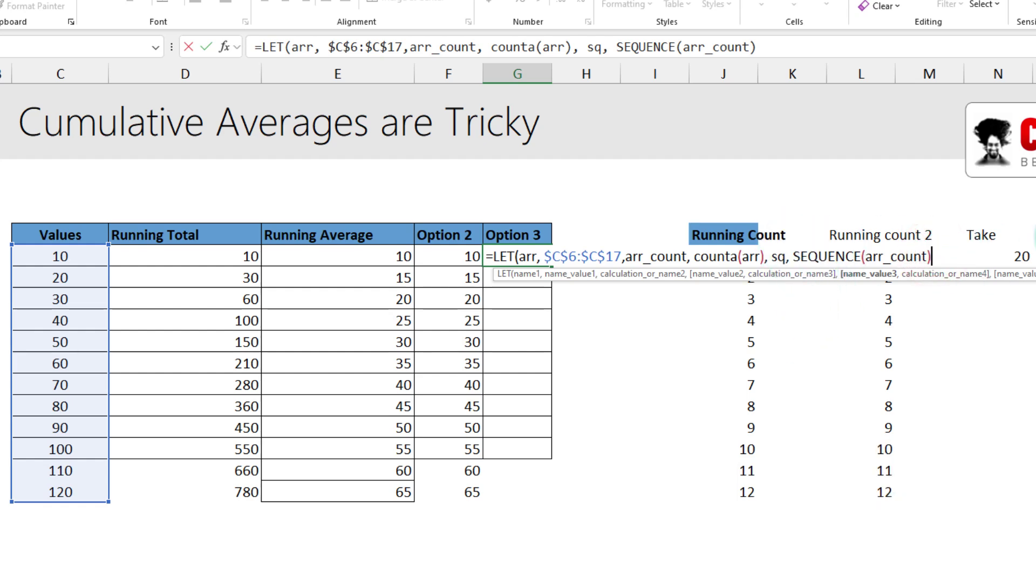
key(alt+Return)
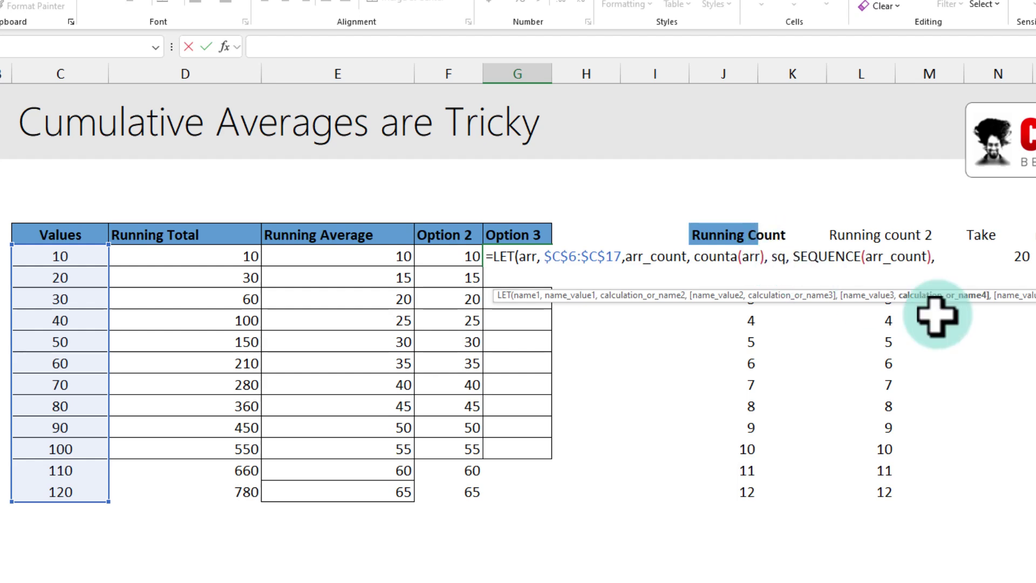
- Finish G6 with map(sq, LAMBDA(a, AVERAGE(take(arr, a)))), spilling averages 10 through 65
text(ap()
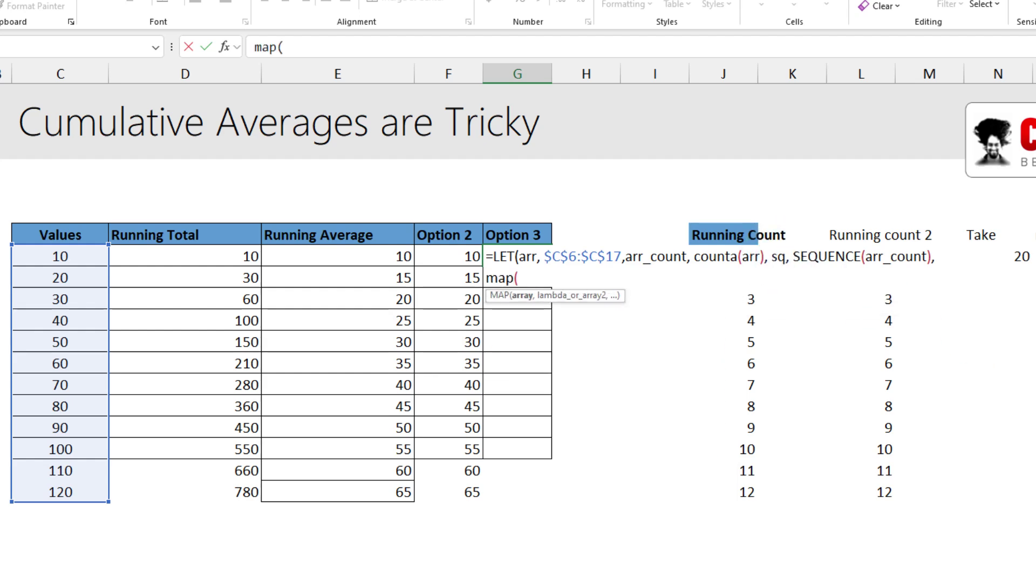
text(sq, lam)
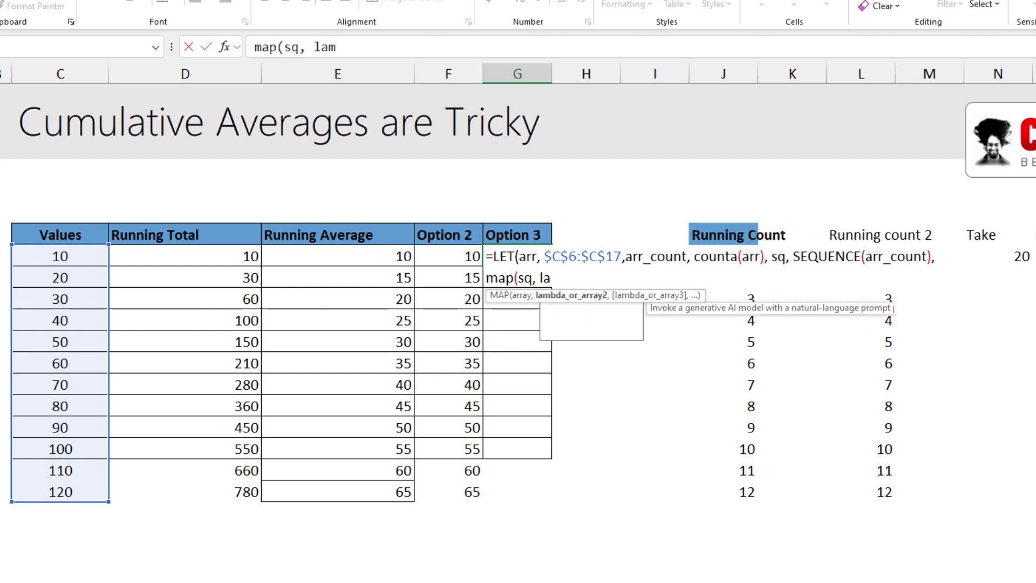
key(Tab)
text(a)
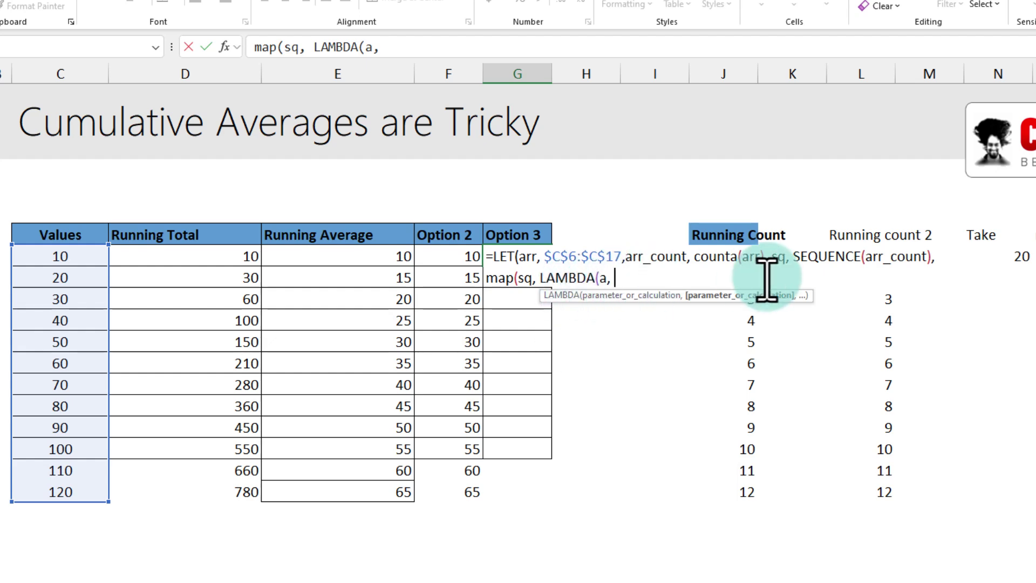
text(take()
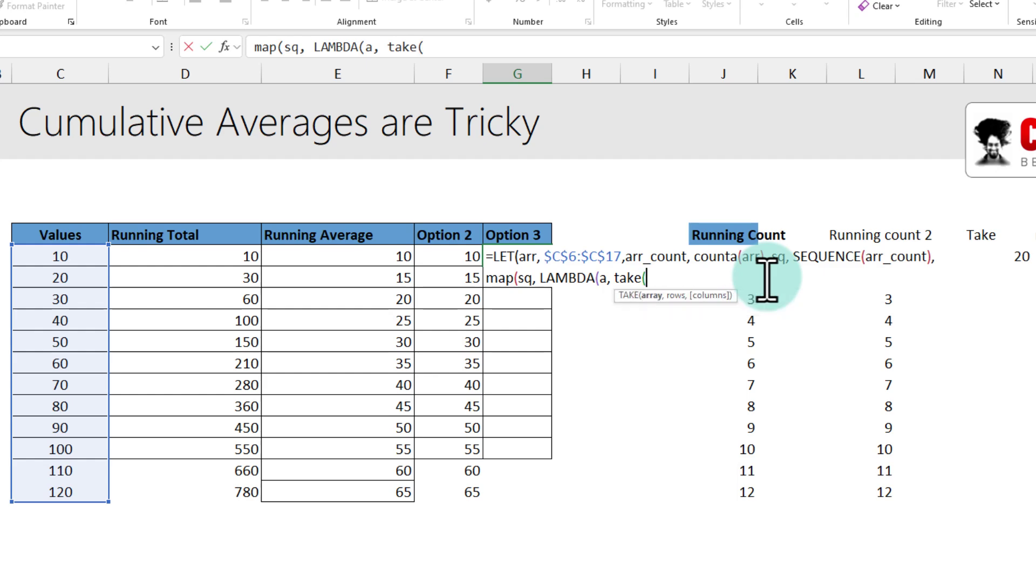
text(arr, a))
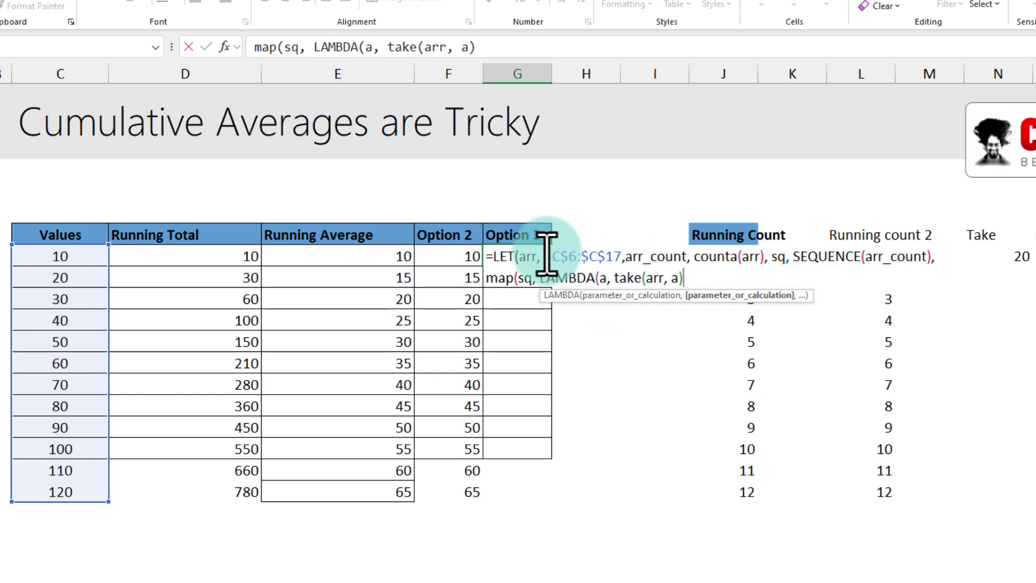
double_click(674, 278)
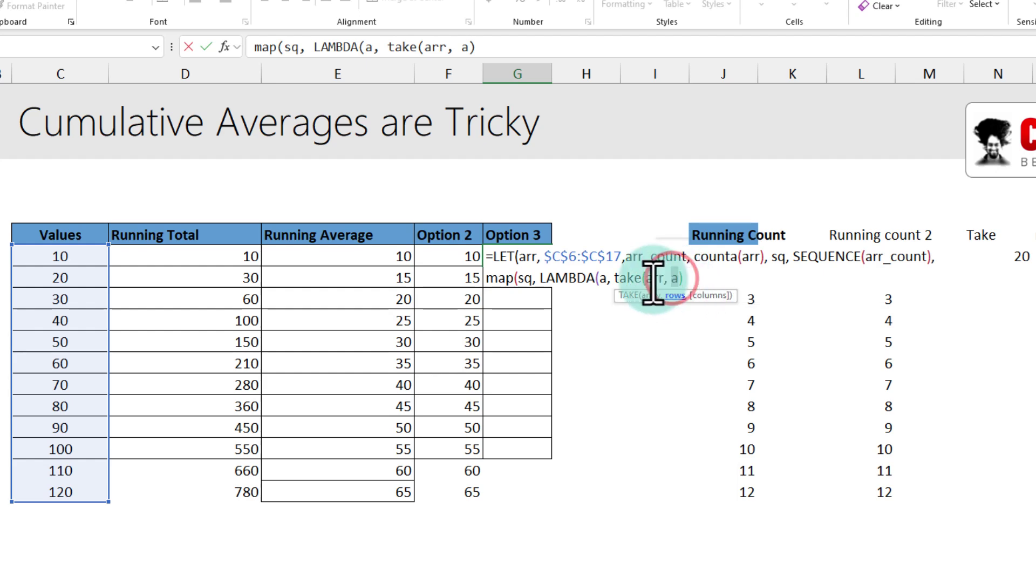
click(614, 278)
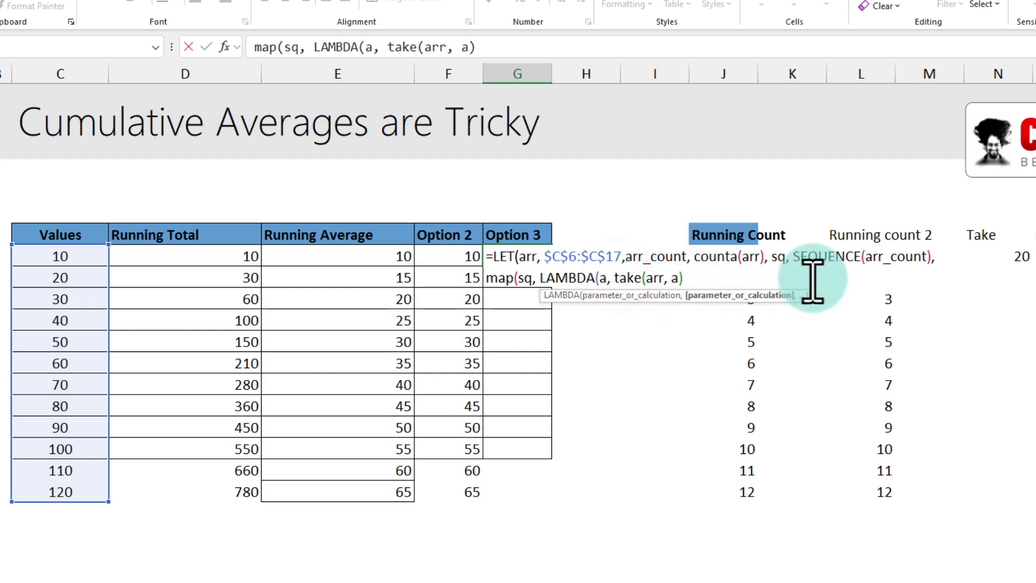
text(average)
key(Tab)
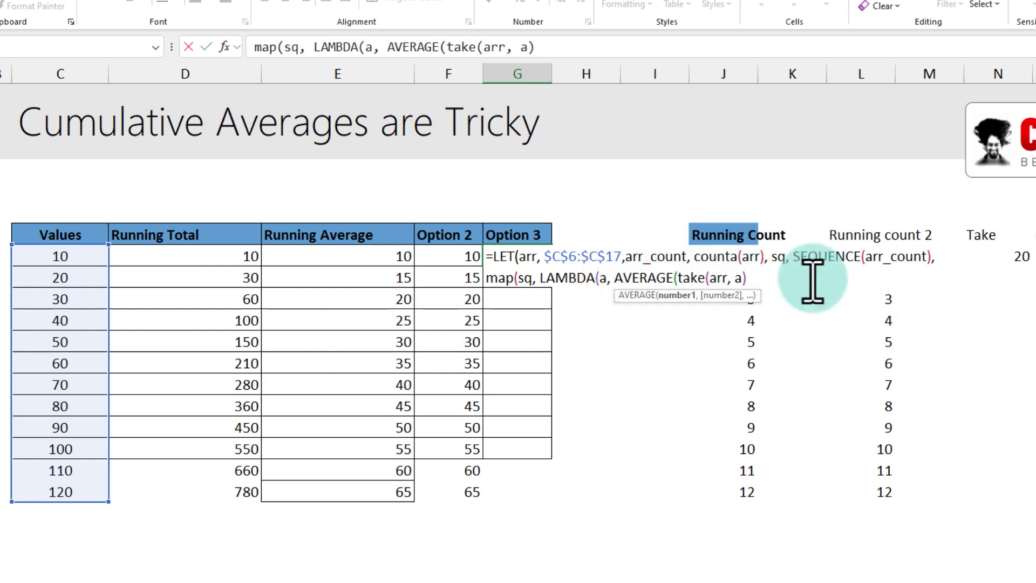
text()))
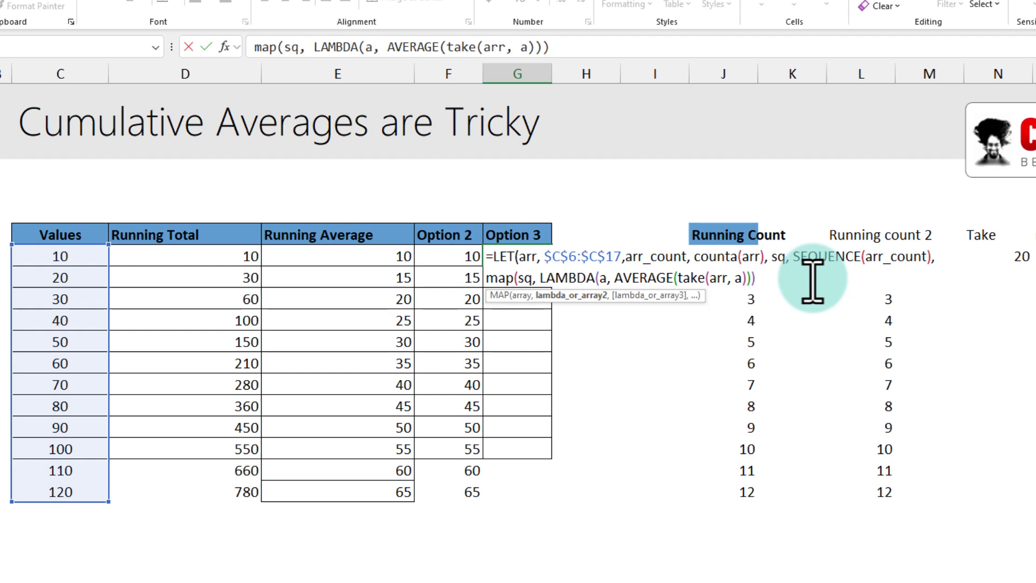
text())
key(Return)
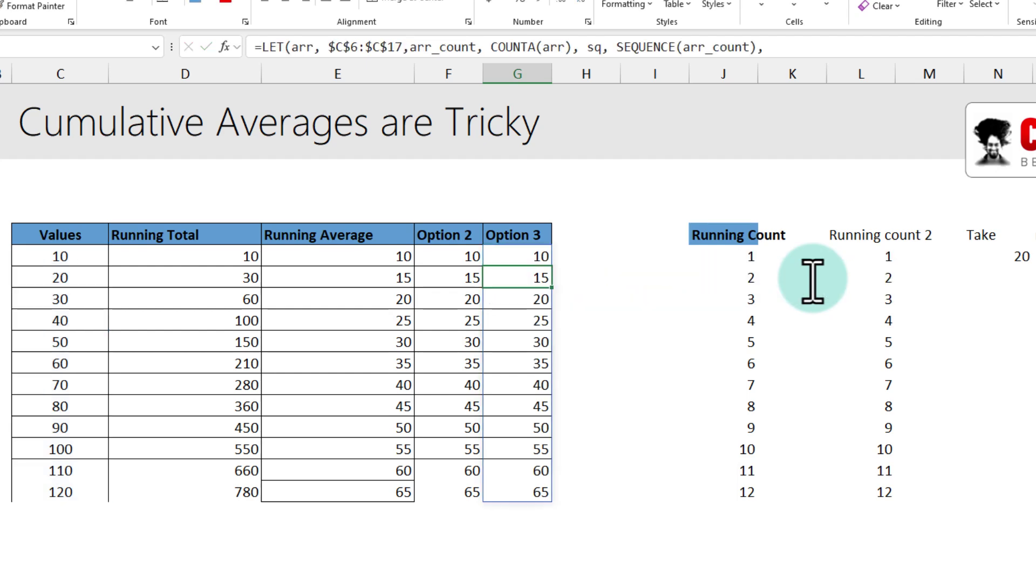
click(533, 256)
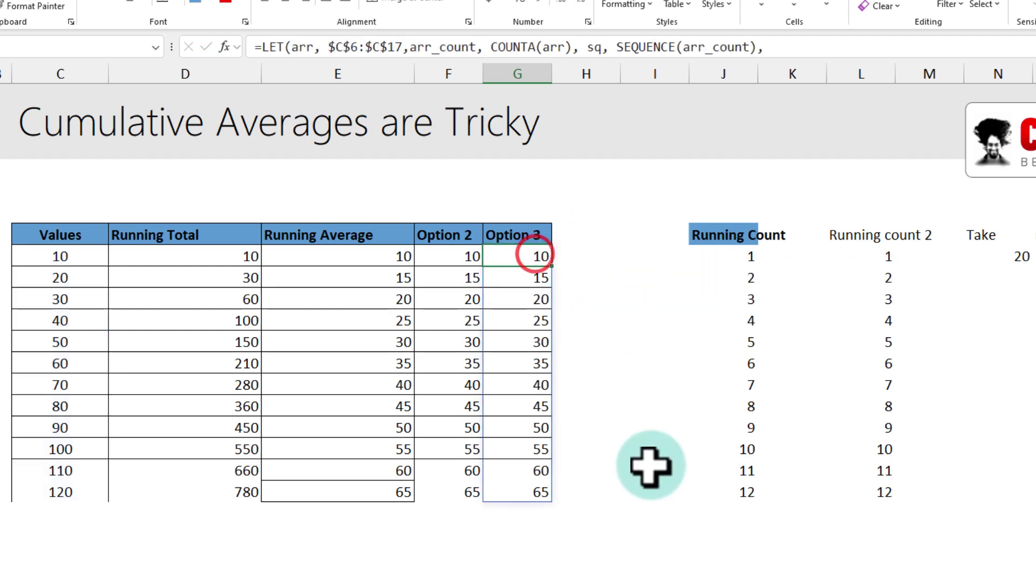
key(F2)
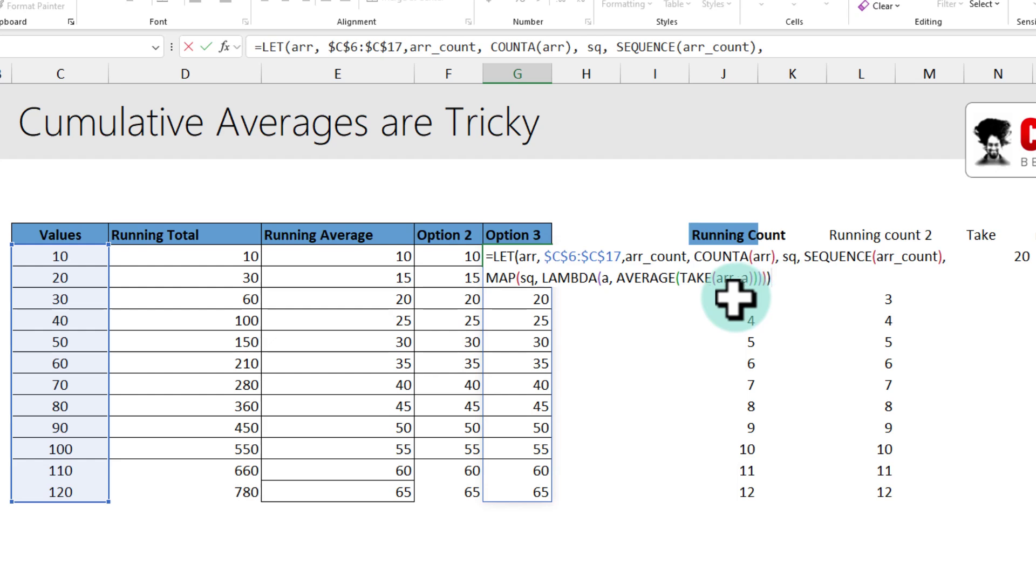
drag(544, 257, 623, 256)
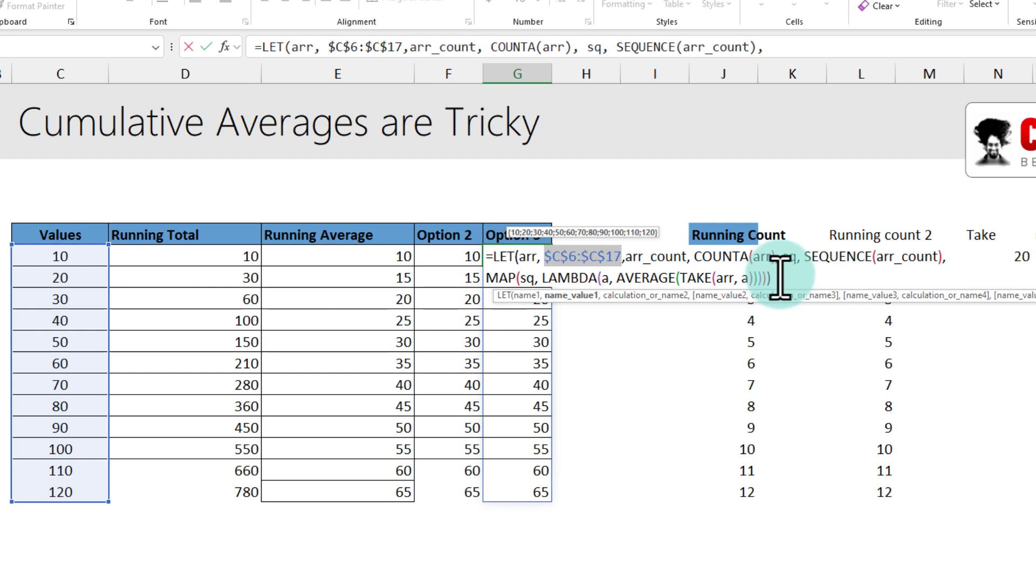
key(Return)
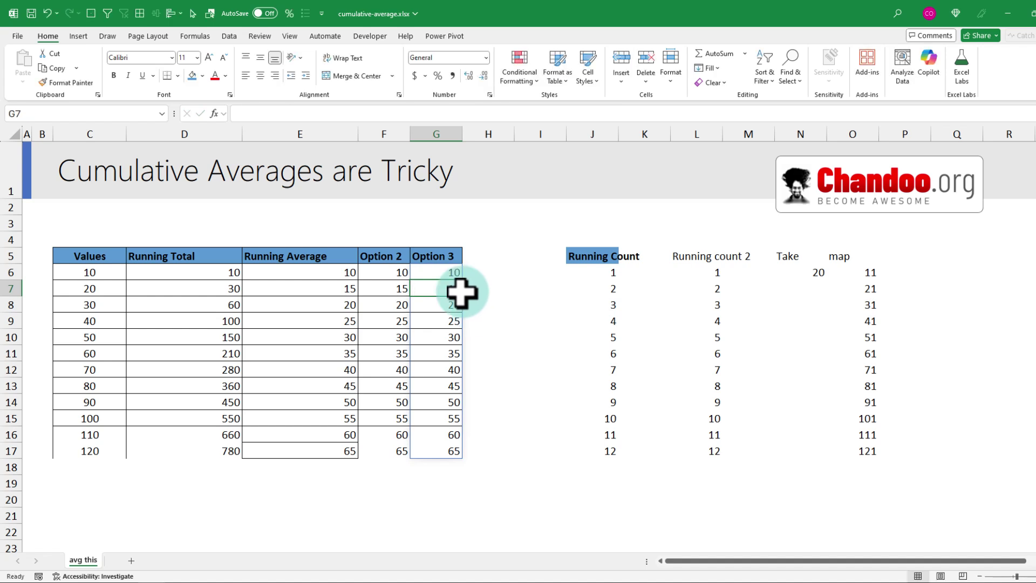
double_click(445, 274)
key(Escape)
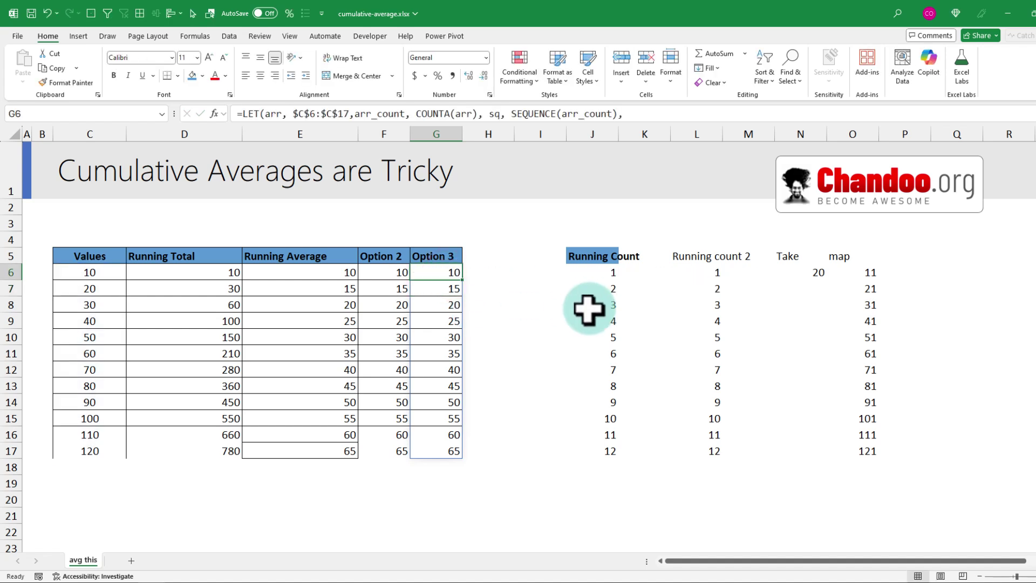